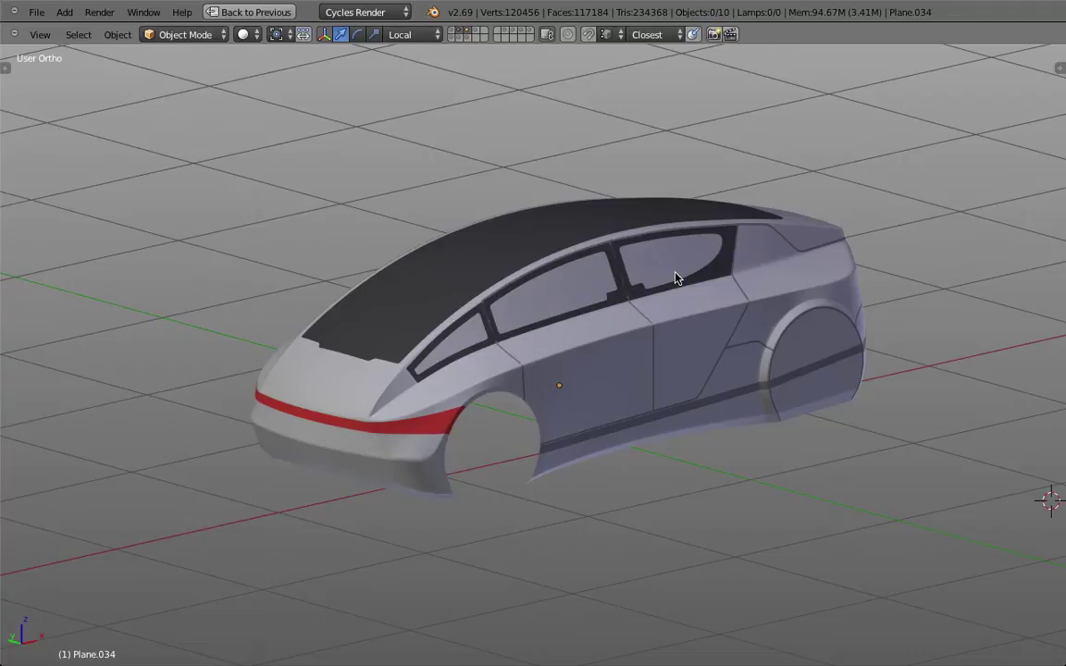
Step: Restore the full modeling layout and remove the Shrinkwrap modifier from the door-seam line mesh
right_click(653, 352)
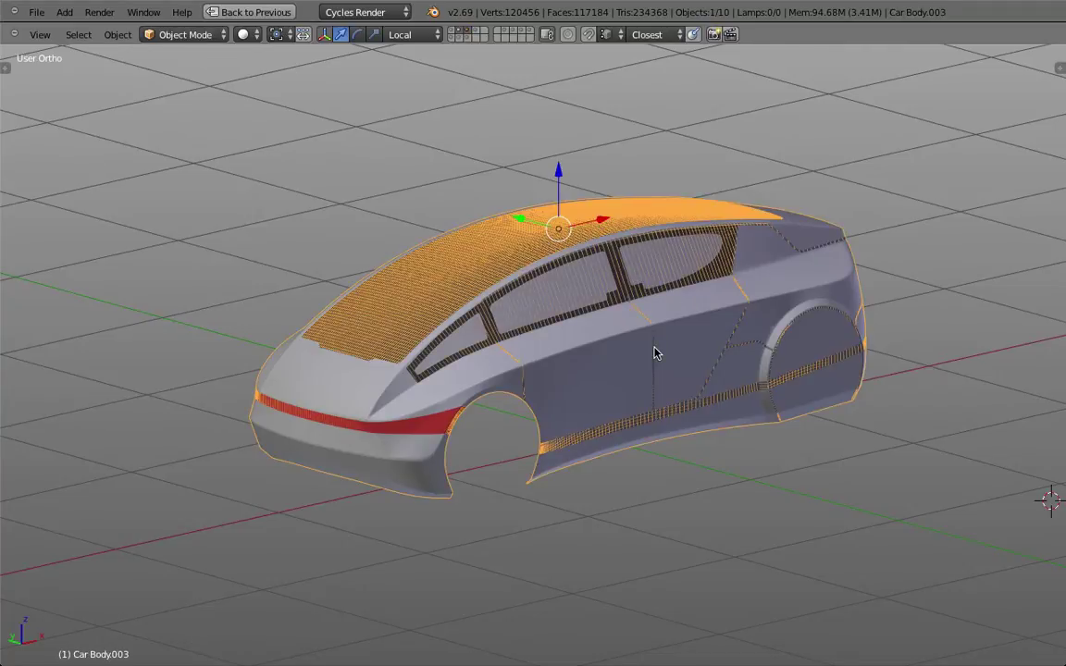
right_click(653, 352)
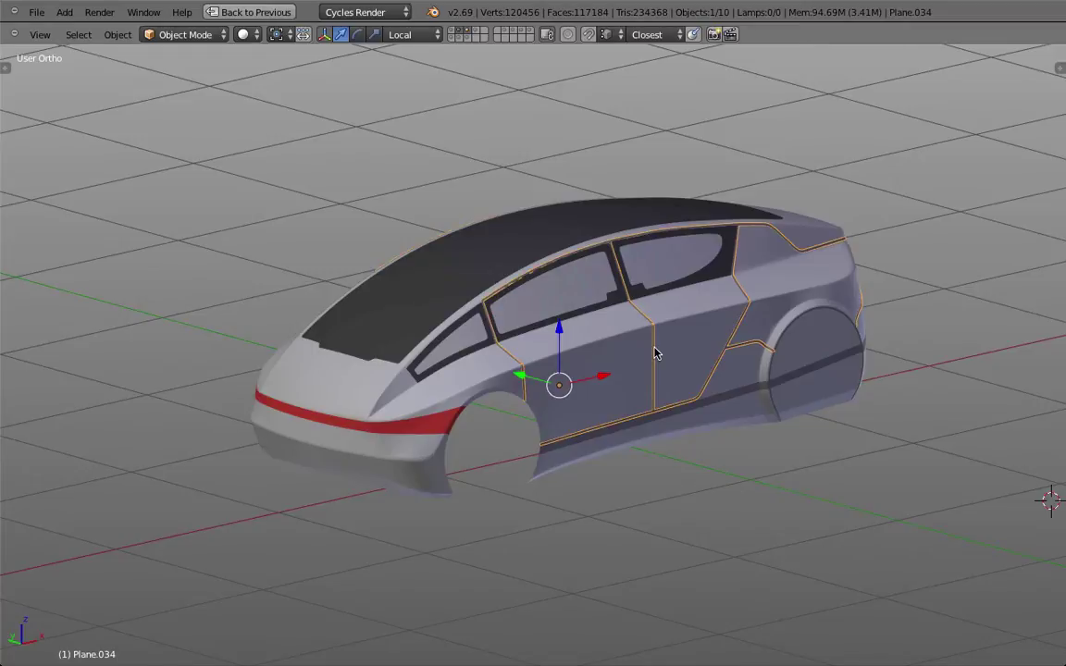
key(ctrl+Up)
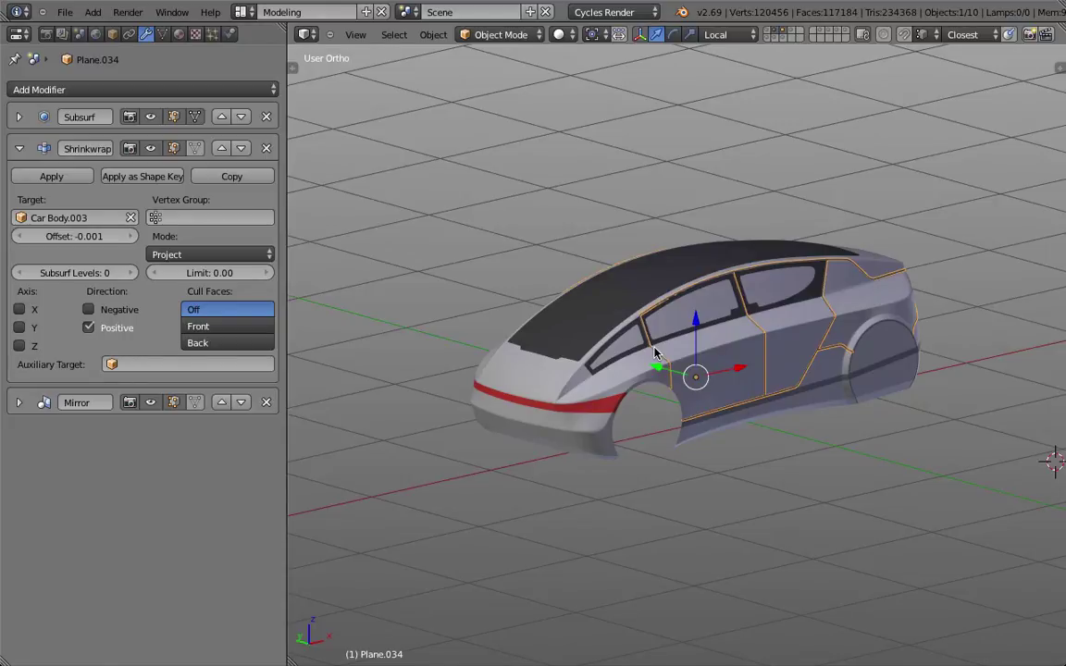
key(KP_1)
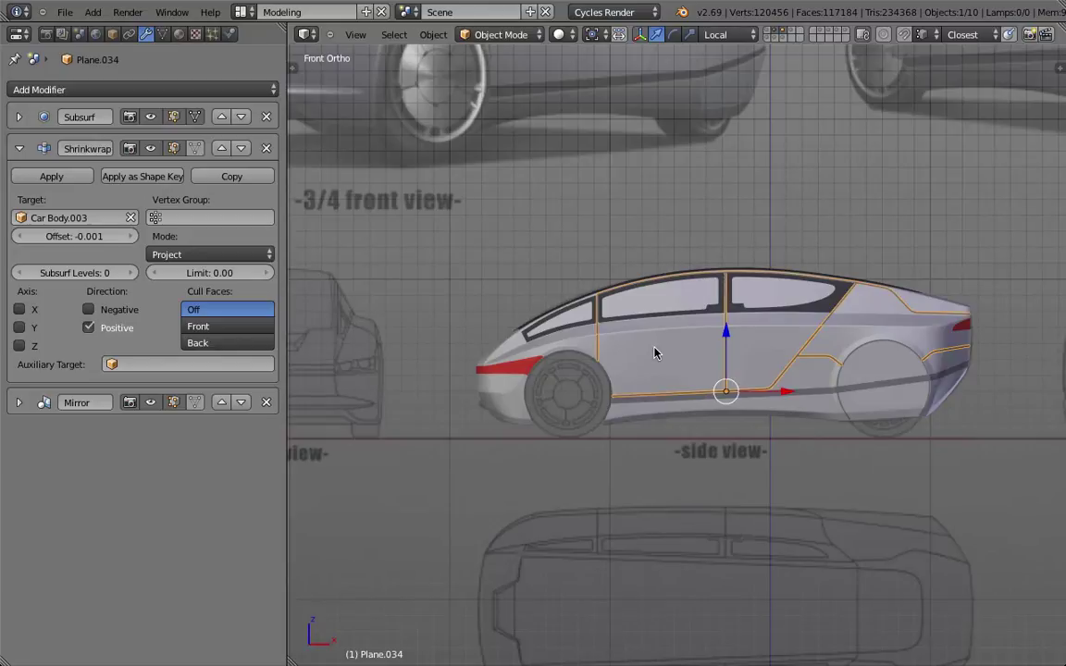
middle_drag(692, 328, 766, 350)
key(Tab)
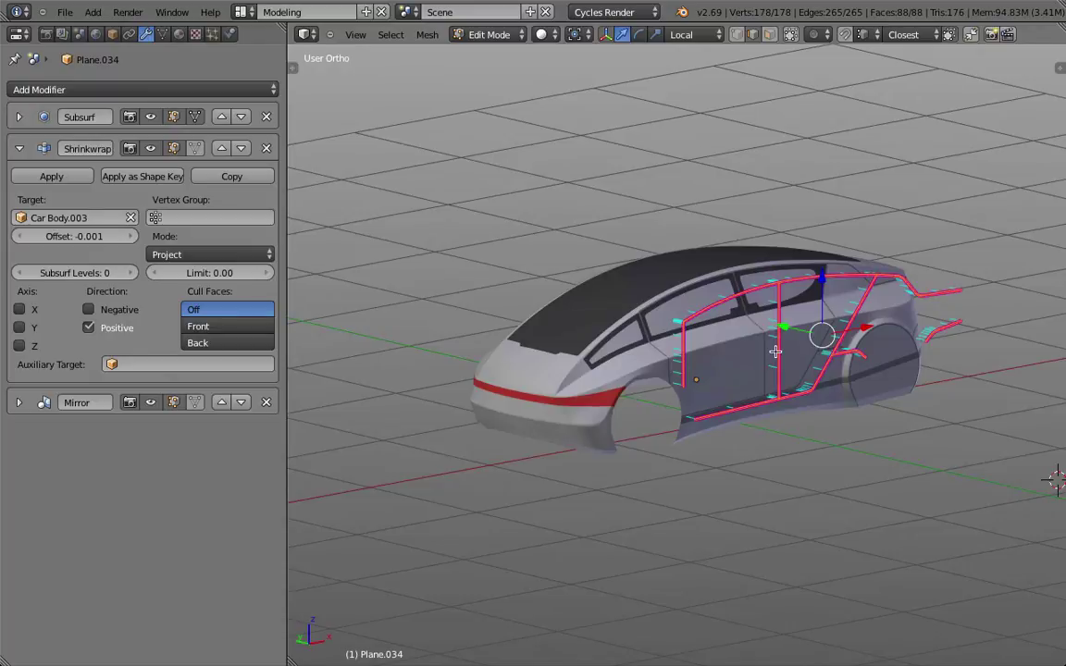
key(KP_3)
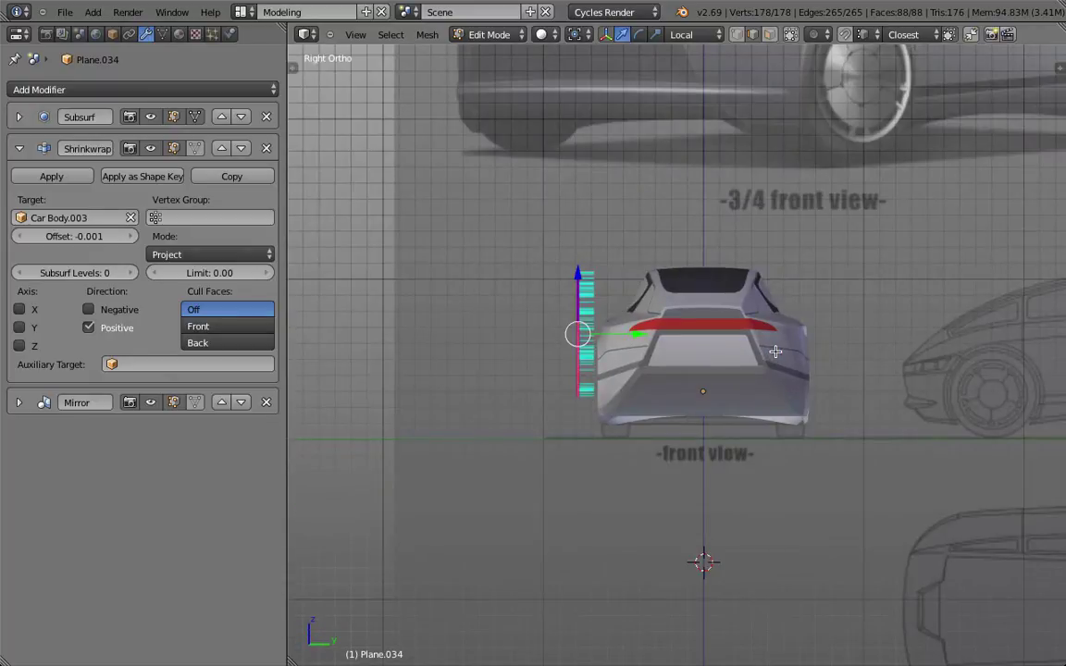
click(267, 148)
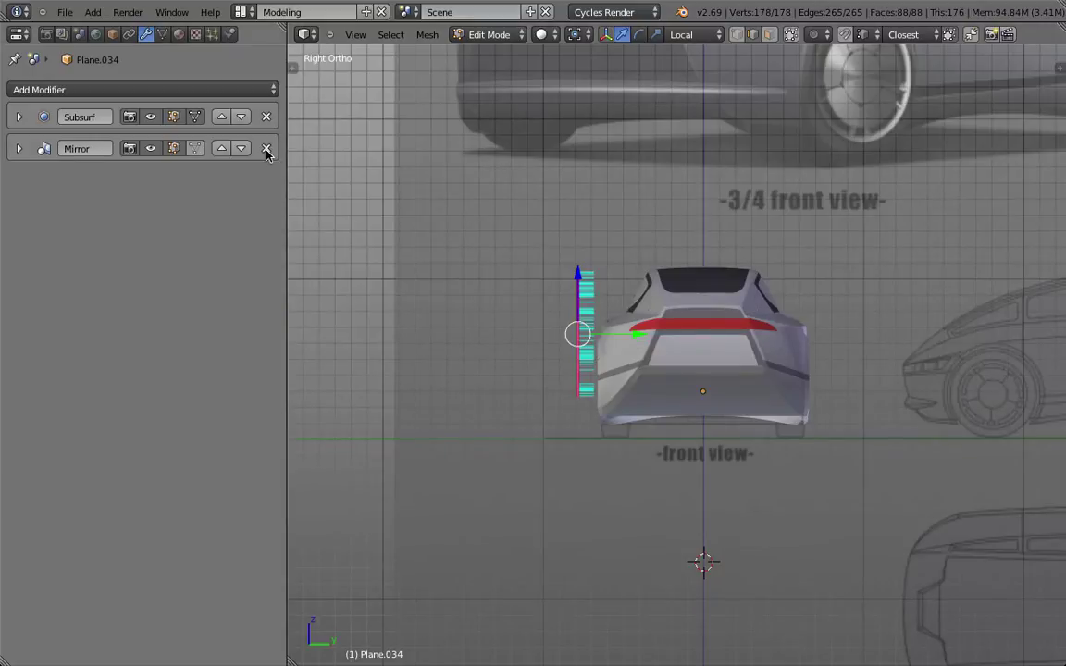
Step: Remove the Mirror and Subsurf modifiers from the door-seam line mesh
middle_drag(557, 280, 856, 348)
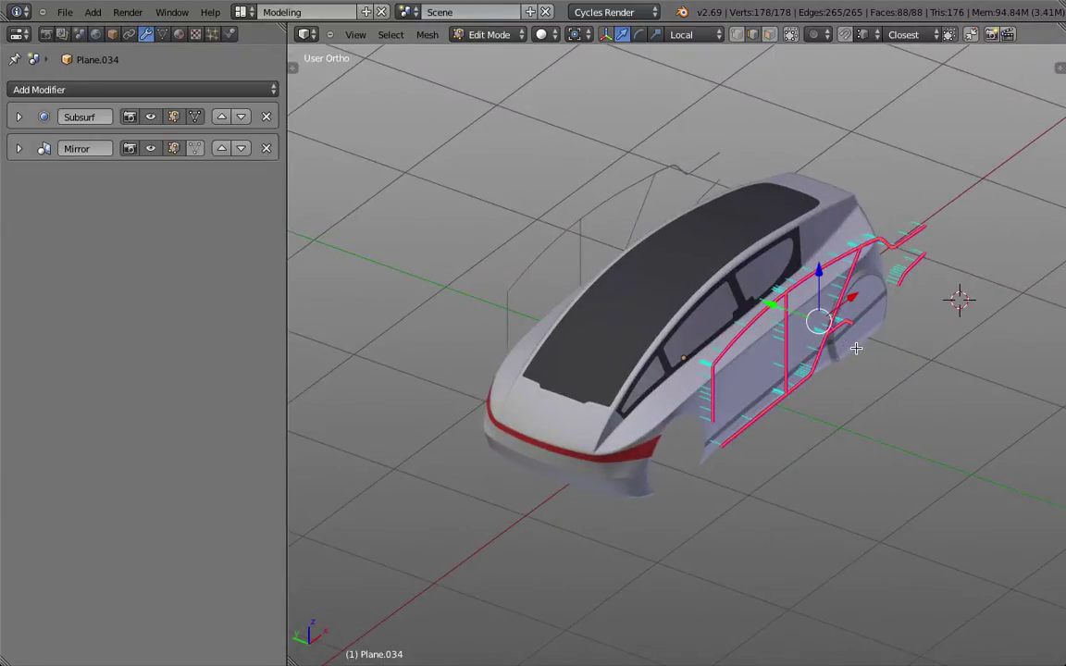
scroll(765, 311, up, 3)
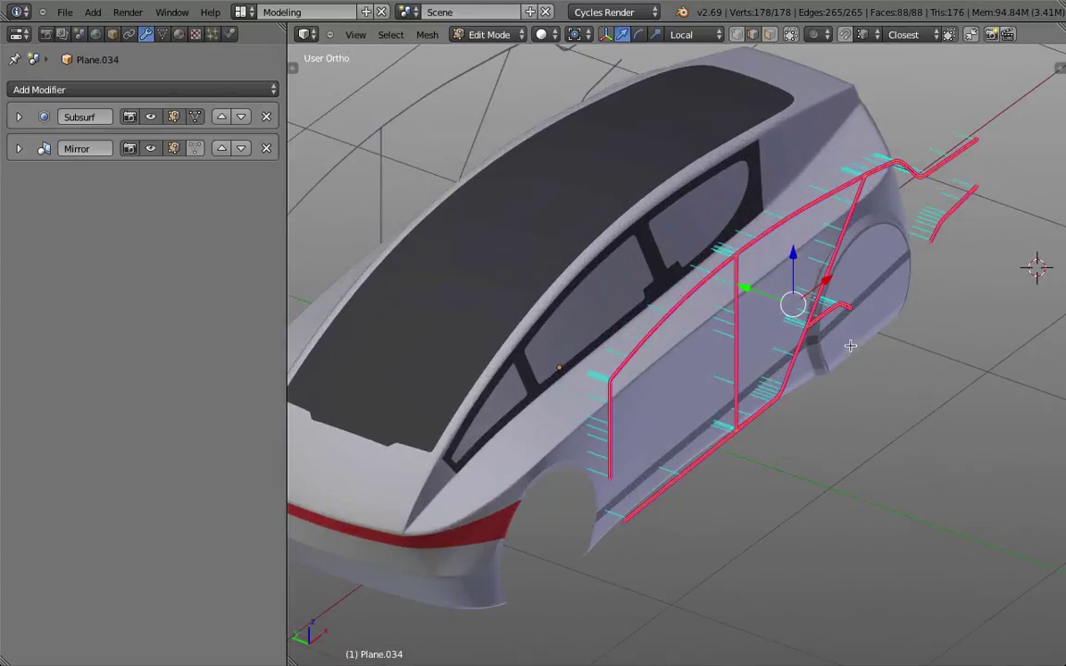
key(Tab)
middle_drag(602, 366, 246, 192)
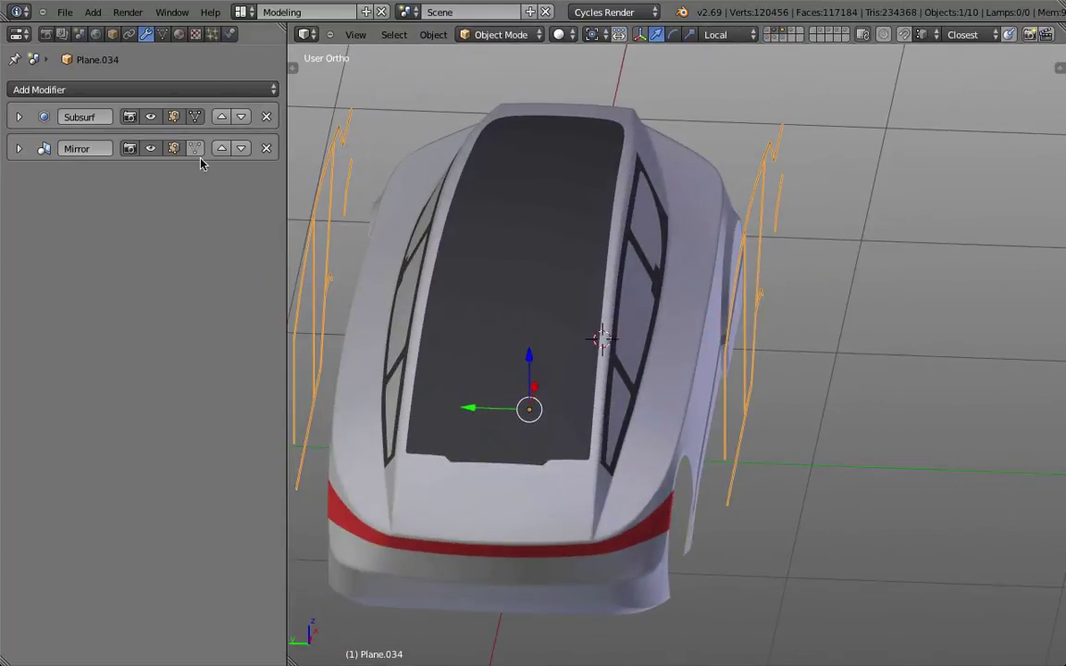
click(151, 148)
middle_drag(305, 241, 716, 286)
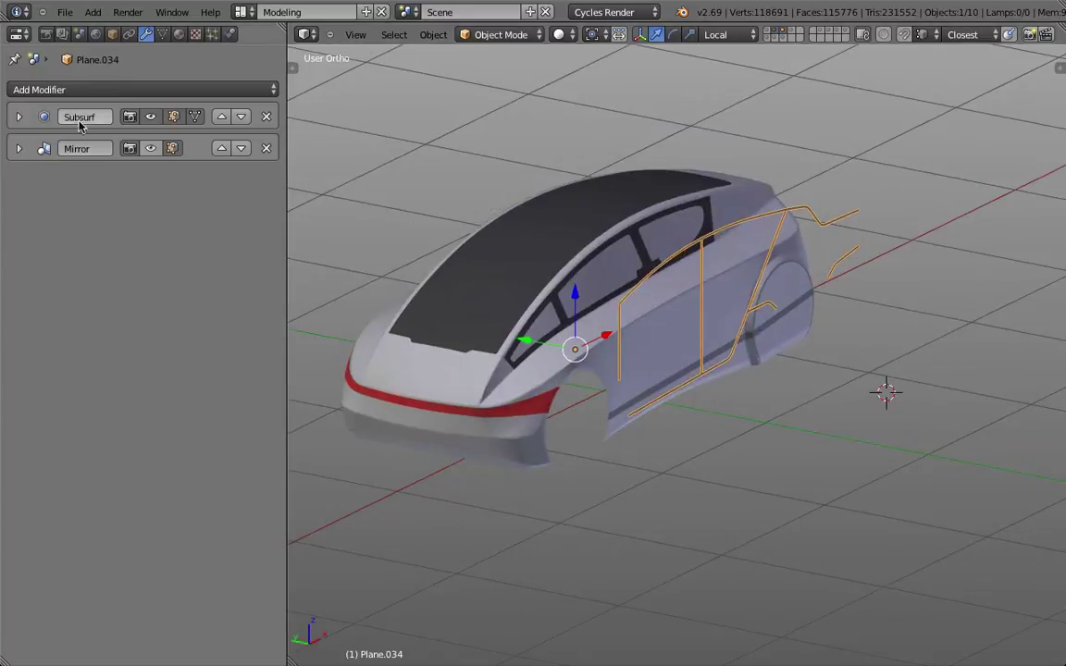
click(267, 148)
click(267, 117)
Step: Examine the bare seam mesh beside the car body and against the side-view blueprint
scroll(704, 238, up, 2)
middle_drag(287, 159, 739, 274)
key(Tab)
scroll(689, 252, up, 2)
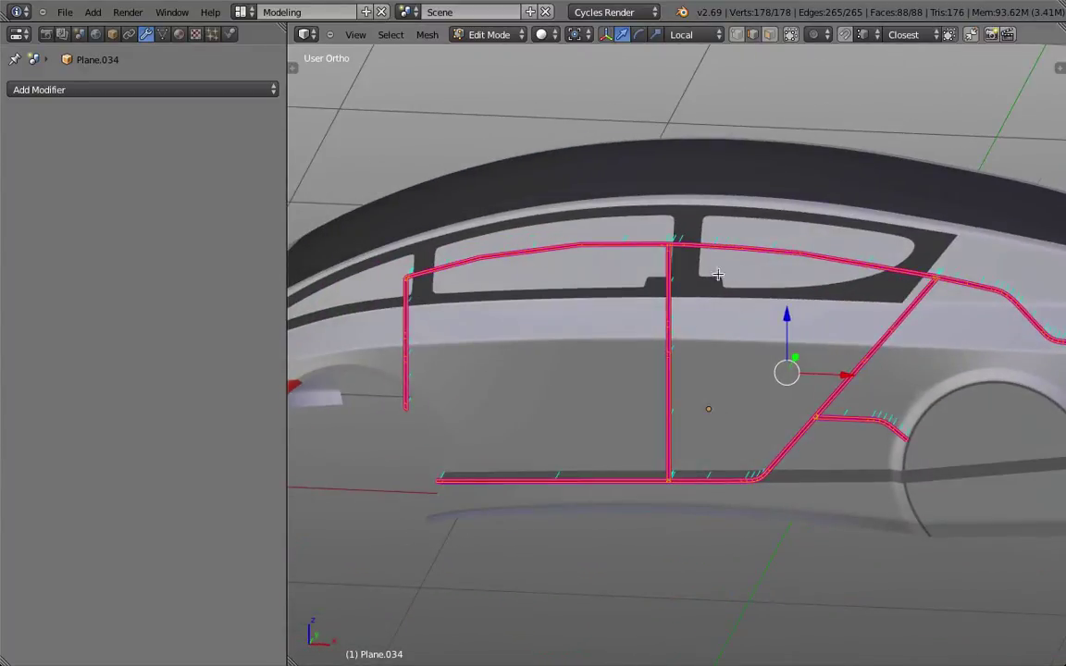
key(KP_1)
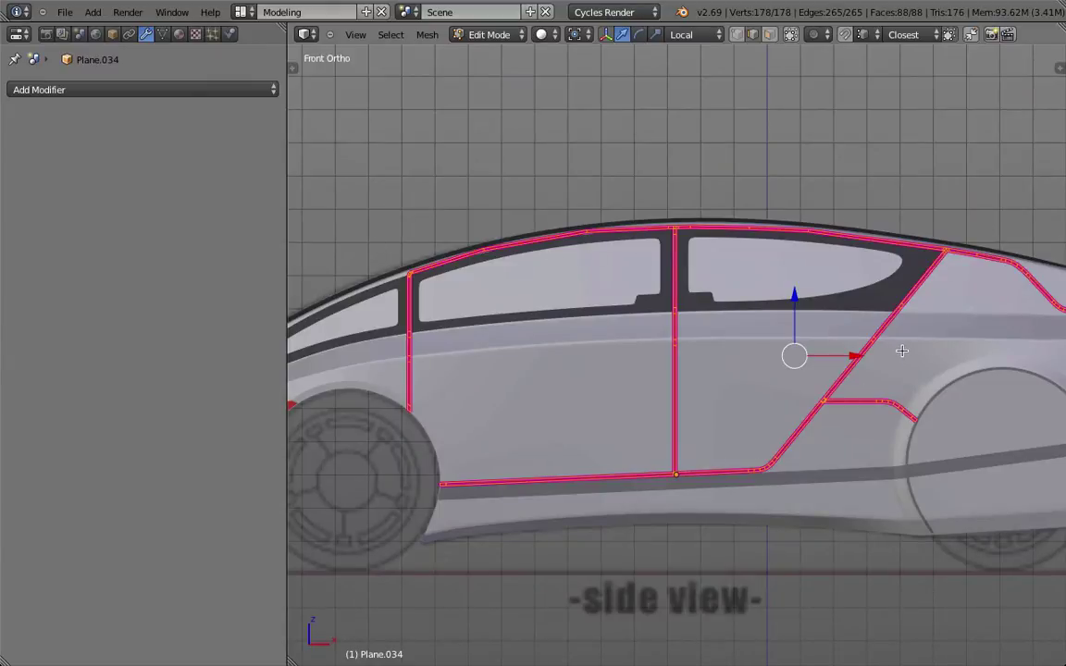
scroll(903, 351, down, 2)
ctrl+scroll(786, 314, down, 1)
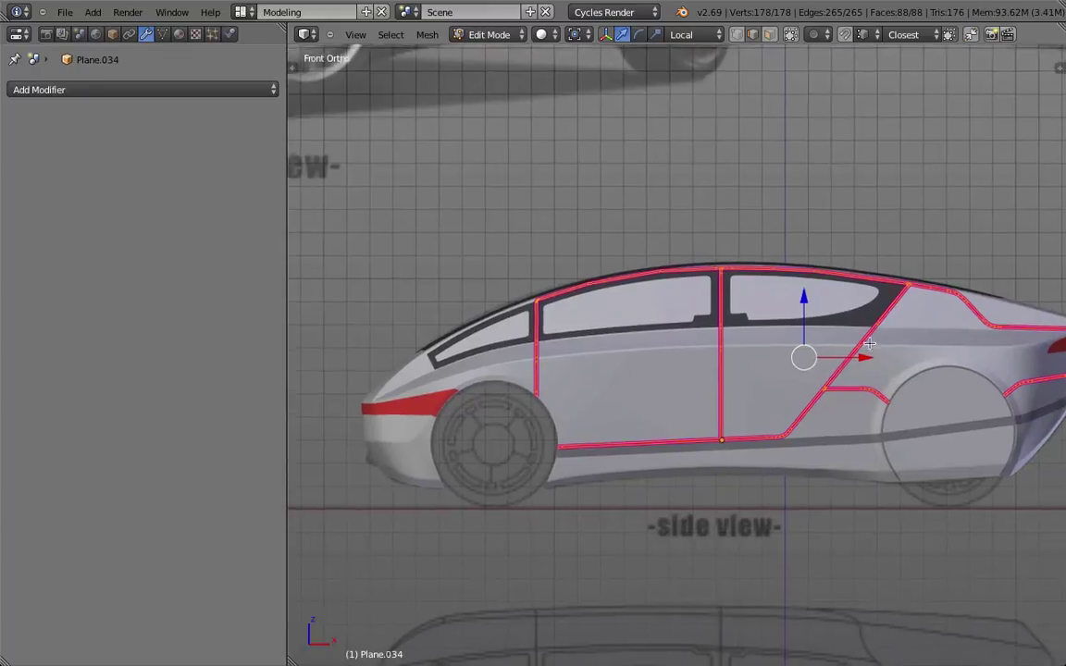
shift+middle_drag(869, 344, 703, 340)
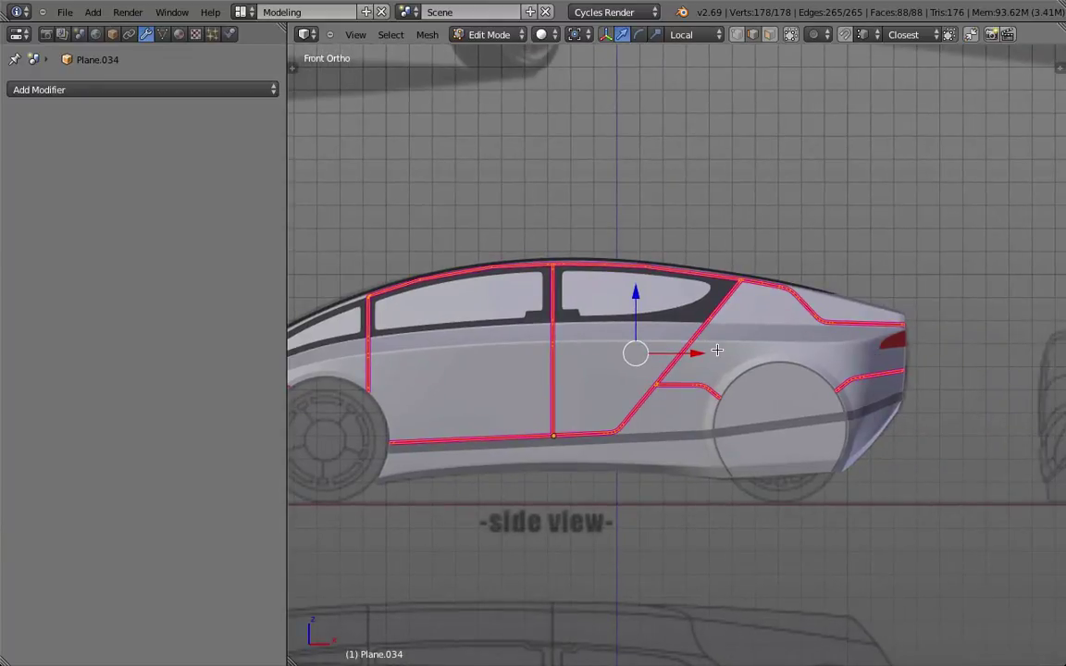
scroll(606, 335, up, 2)
scroll(592, 327, down, 1)
middle_drag(555, 314, 629, 355)
key(Tab)
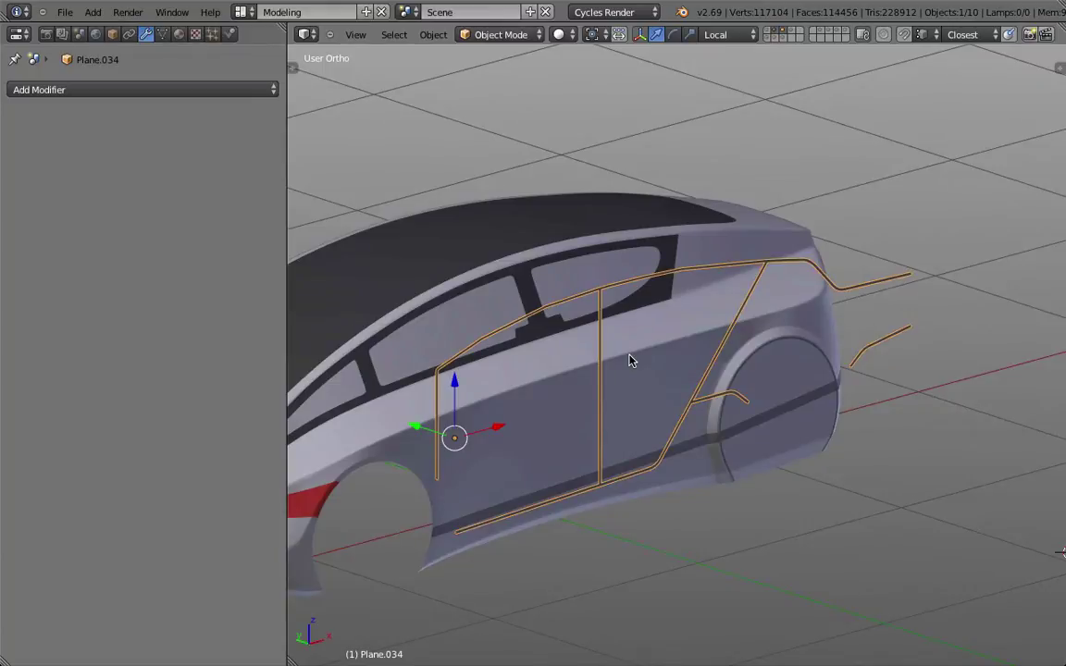
key(Tab)
middle_drag(545, 302, 651, 339)
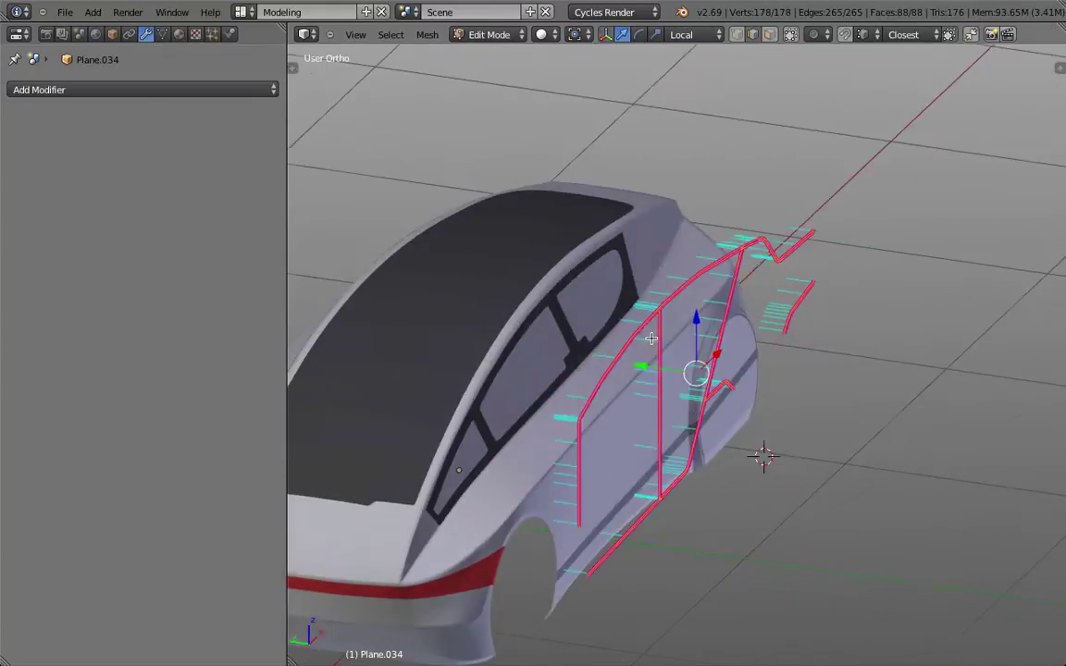
Step: Show the mesh display settings and inspect which way the seam mesh's face normals point relative to the body
key(n)
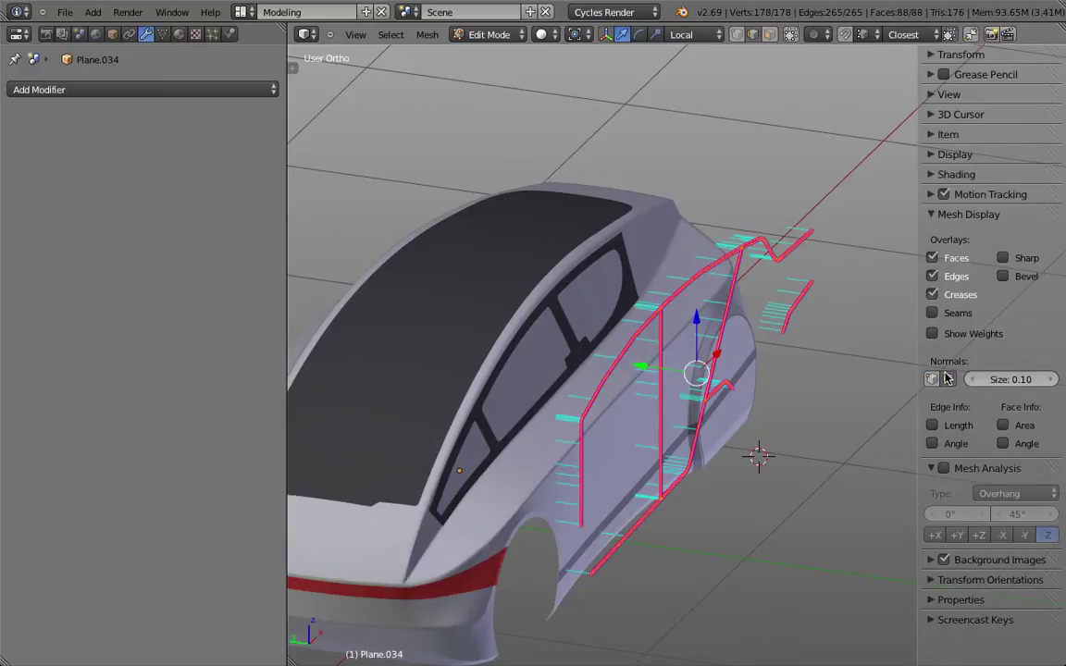
middle_drag(833, 343, 458, 352)
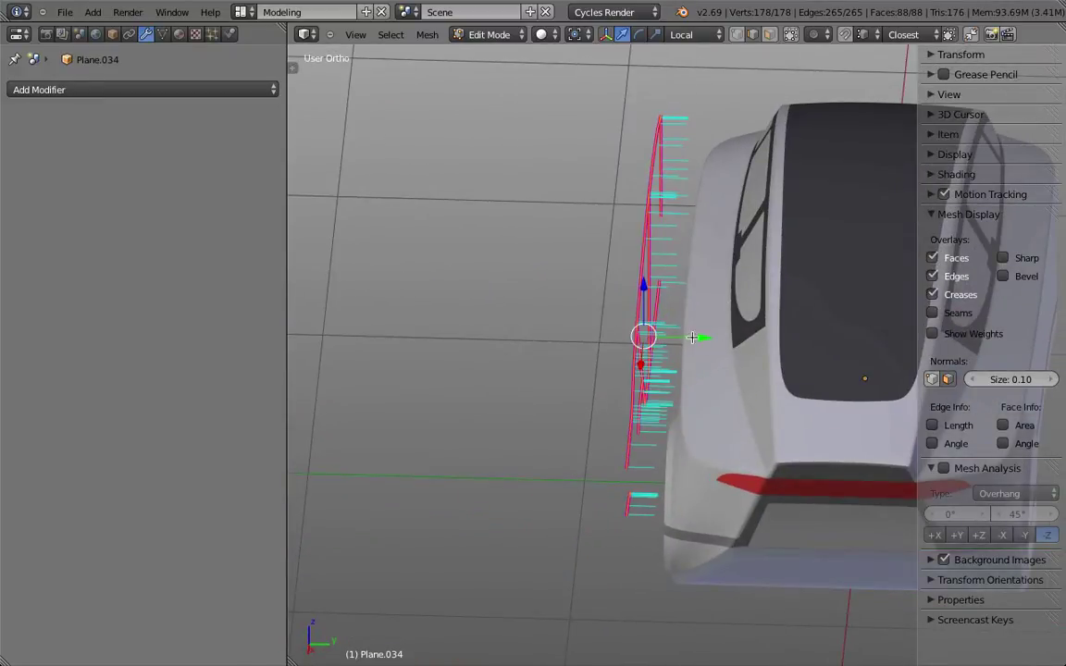
scroll(731, 345, down, 4)
scroll(737, 345, down, 2)
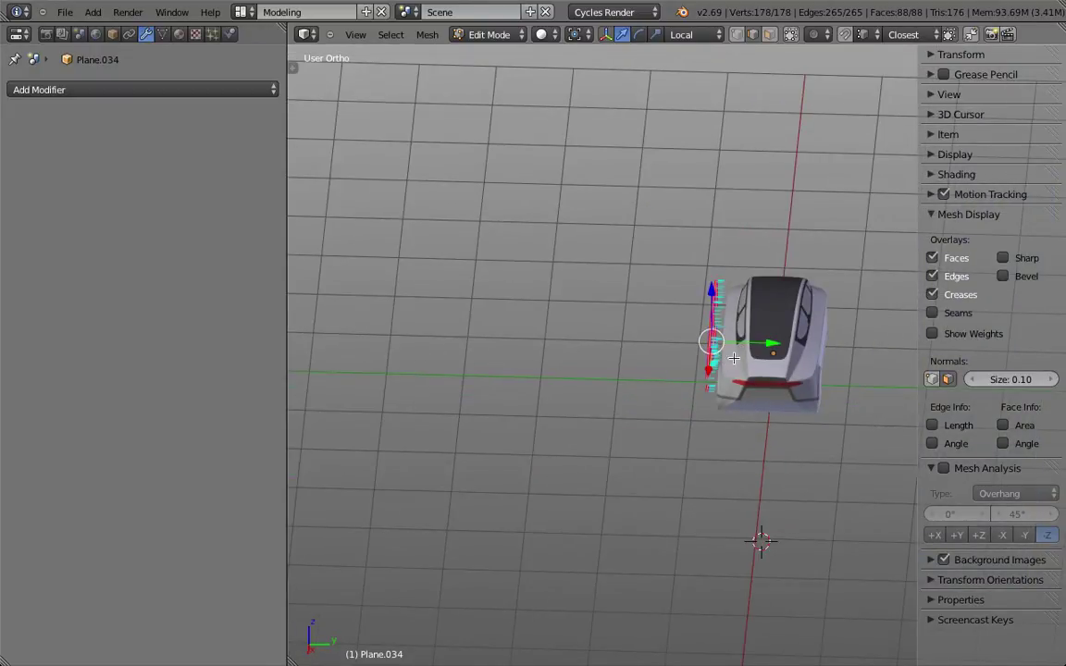
scroll(712, 350, up, 3)
middle_drag(738, 323, 624, 287)
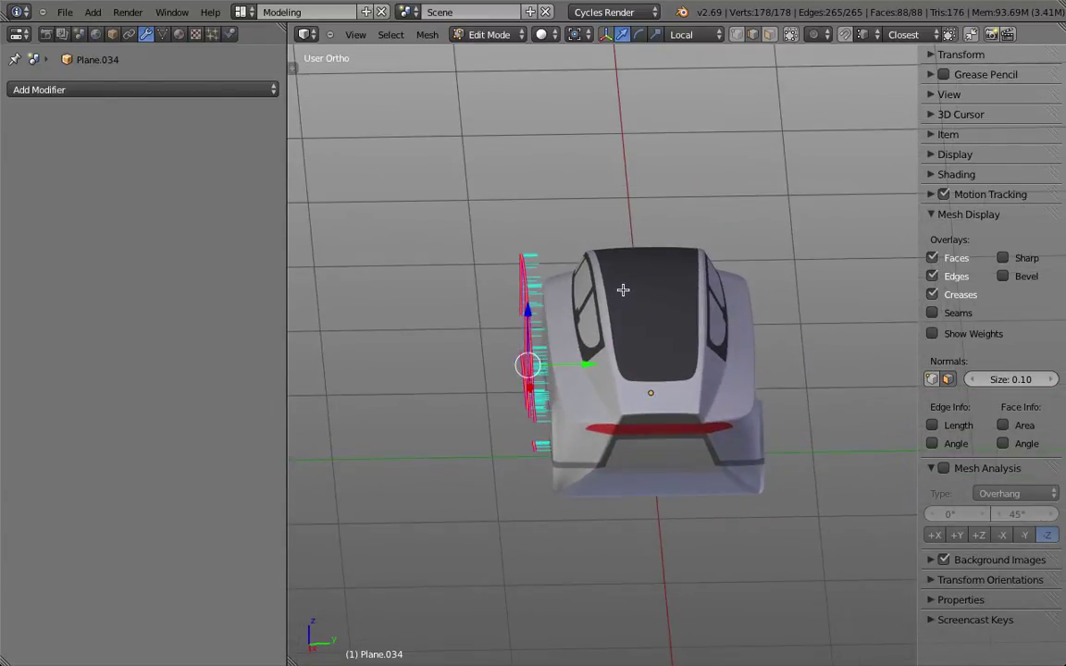
Step: Clear the dark window and trim areas from the car body display and select the door-seam line mesh again
key(Tab)
right_click(552, 308)
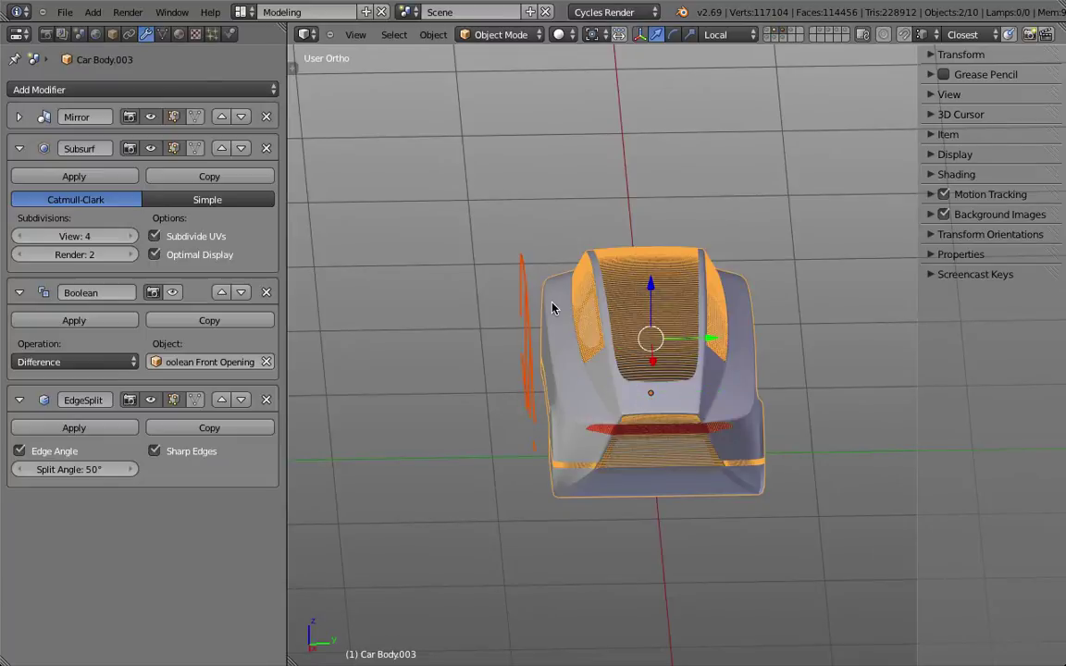
key(h)
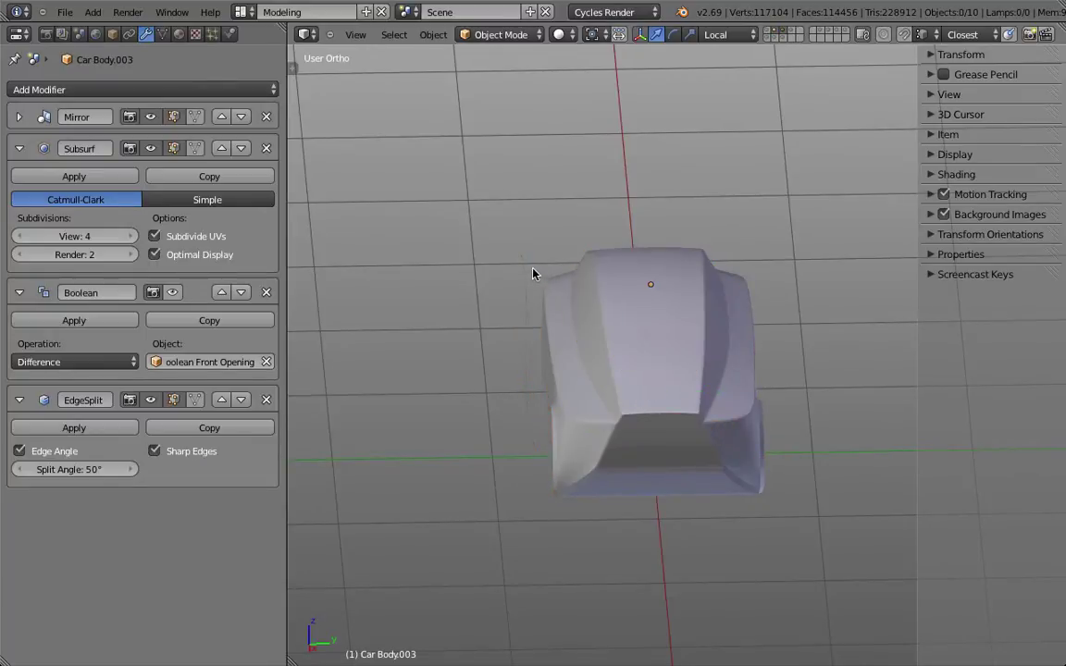
right_click(530, 272)
middle_drag(530, 272, 713, 294)
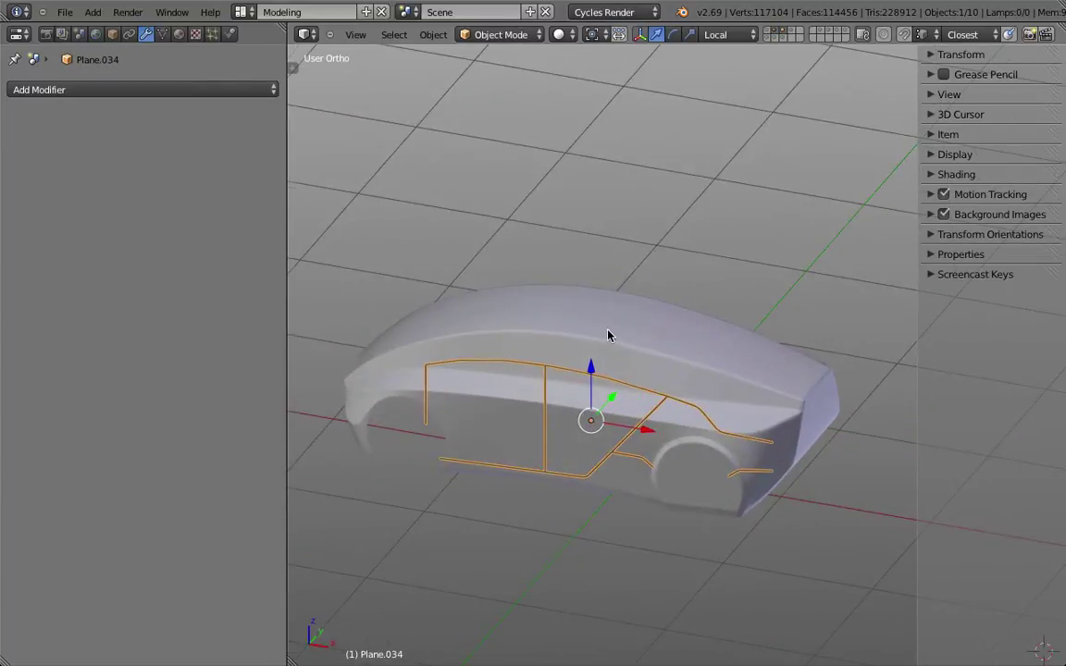
middle_drag(612, 336, 718, 324)
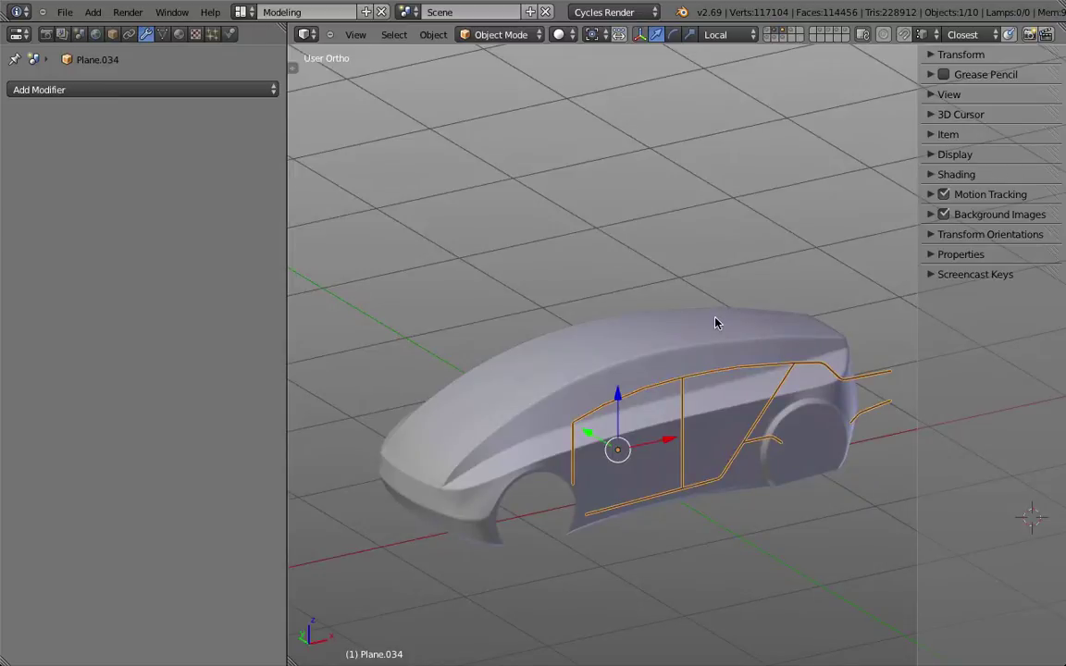
Step: Add a Subdivision Surface modifier to the seam mesh and set its view subdivisions to 2
click(229, 90)
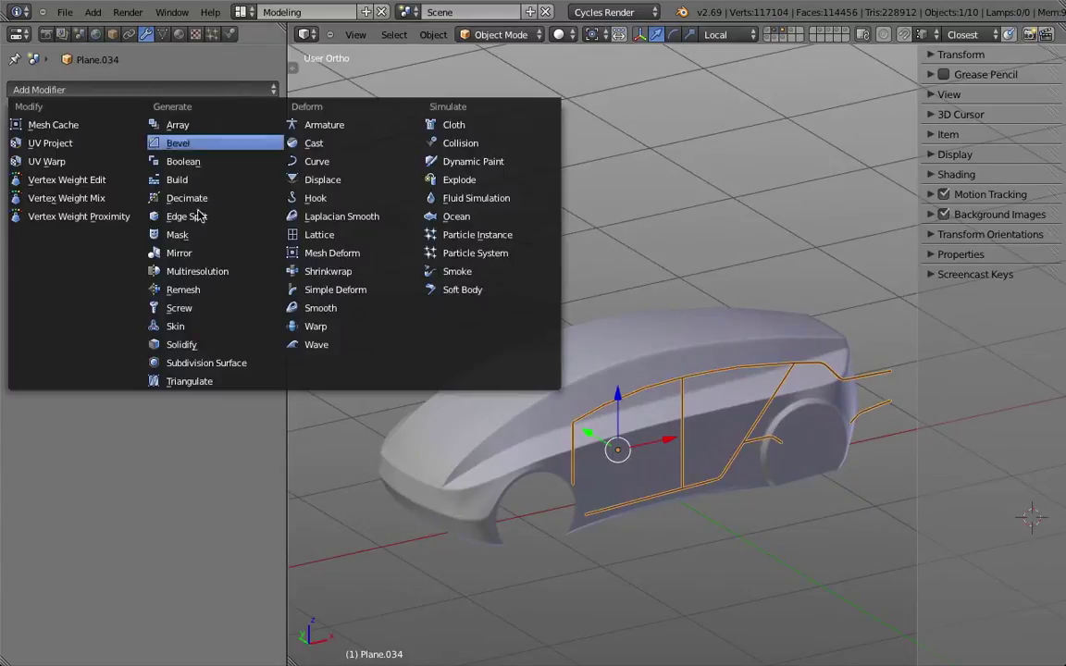
click(226, 364)
key(KP_1)
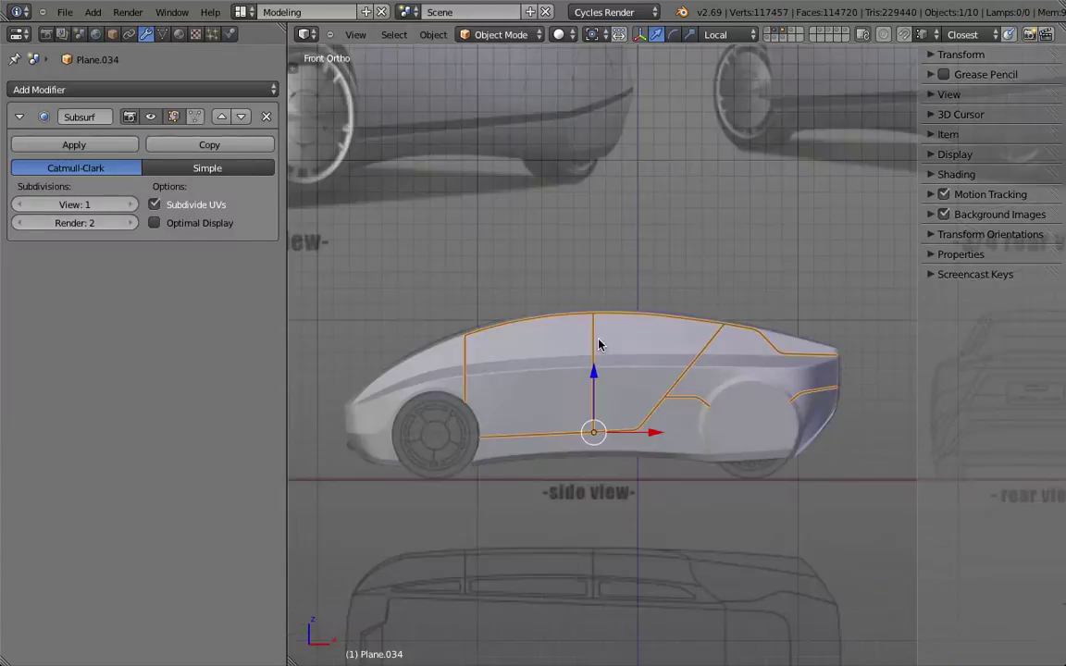
scroll(476, 280, up, 5)
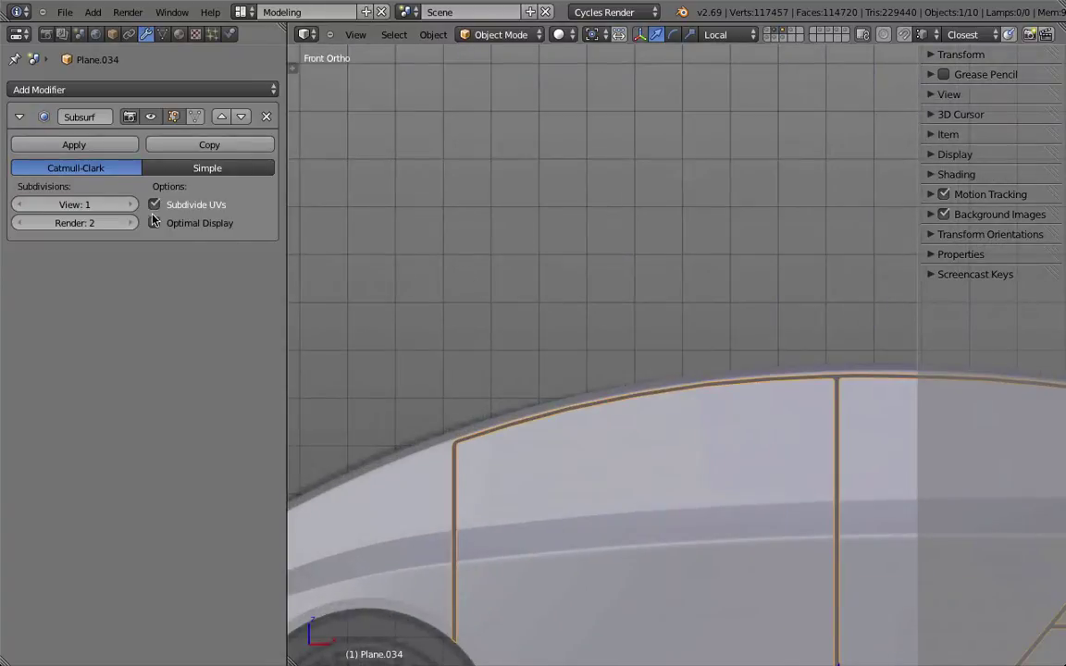
click(29, 207)
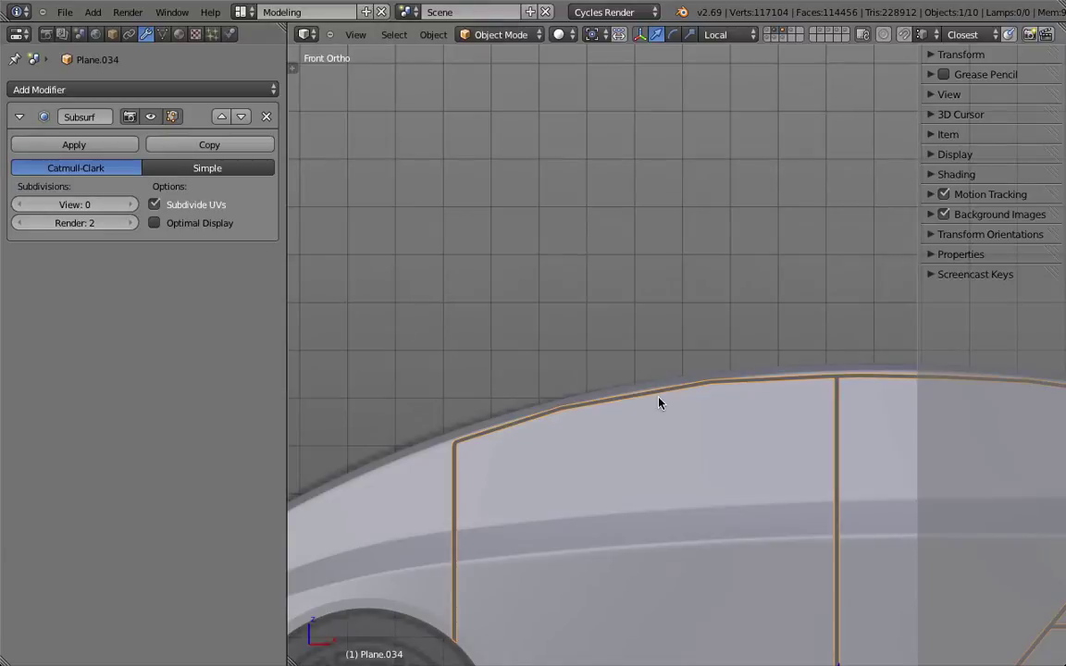
key(Tab)
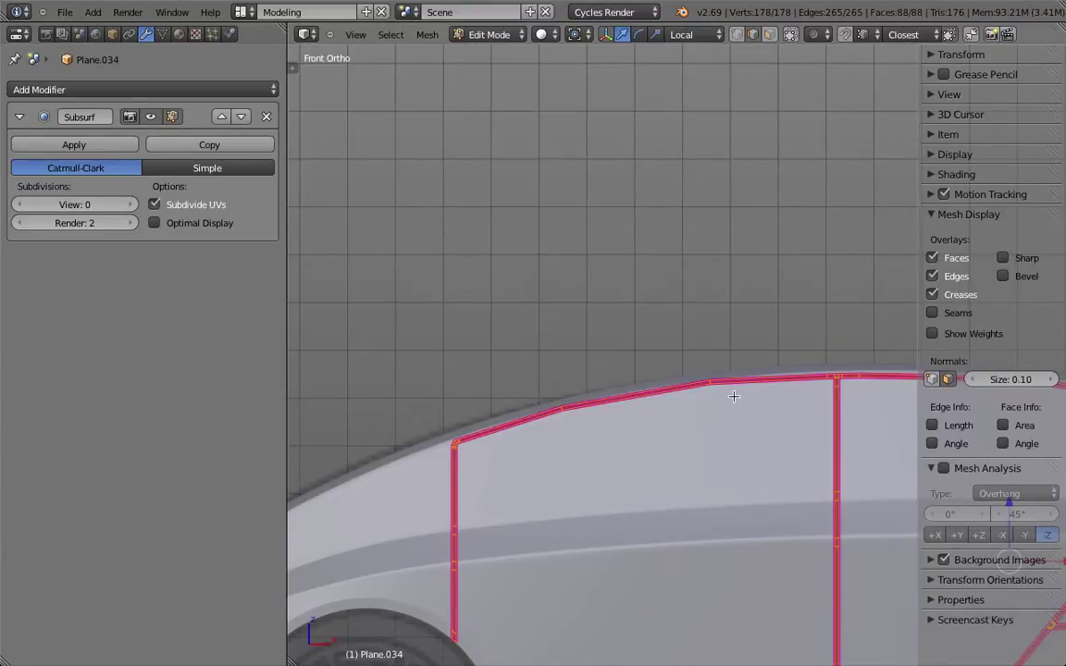
click(130, 205)
click(130, 206)
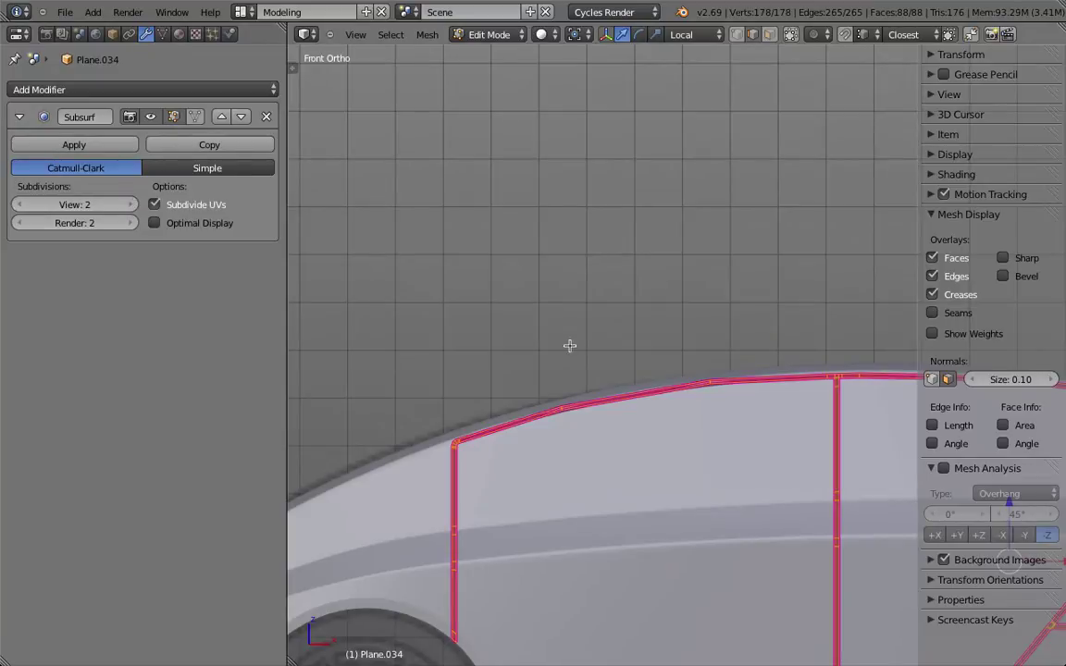
Step: Try 3 view subdivisions on the seam mesh in wireframe display, returning to 2 and solid shading
key(Tab)
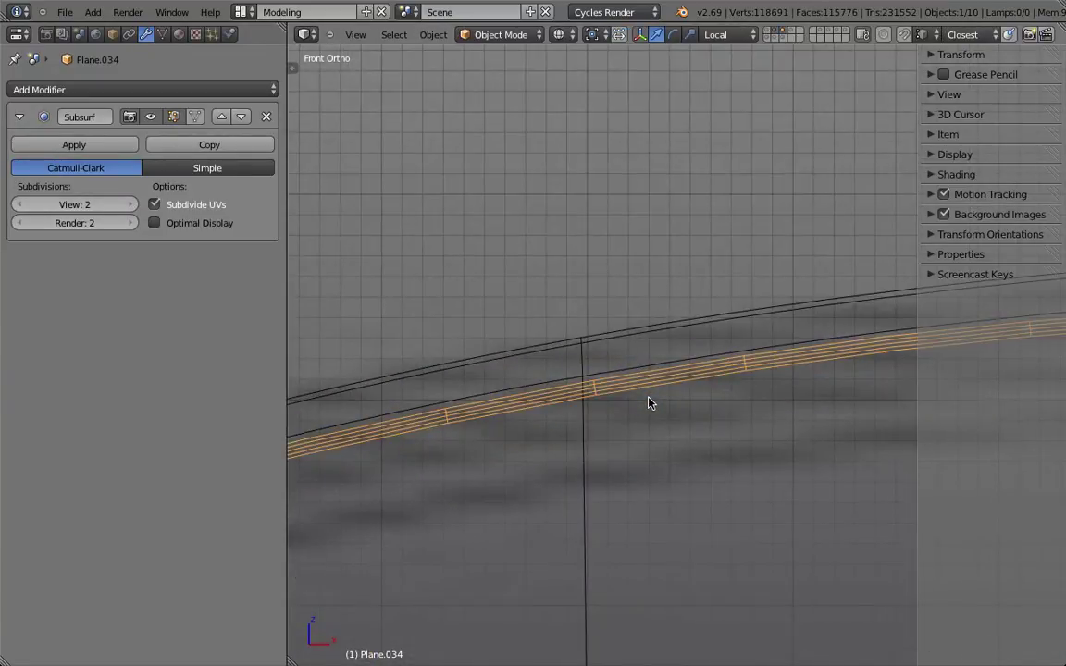
scroll(649, 400, down, 3)
click(131, 204)
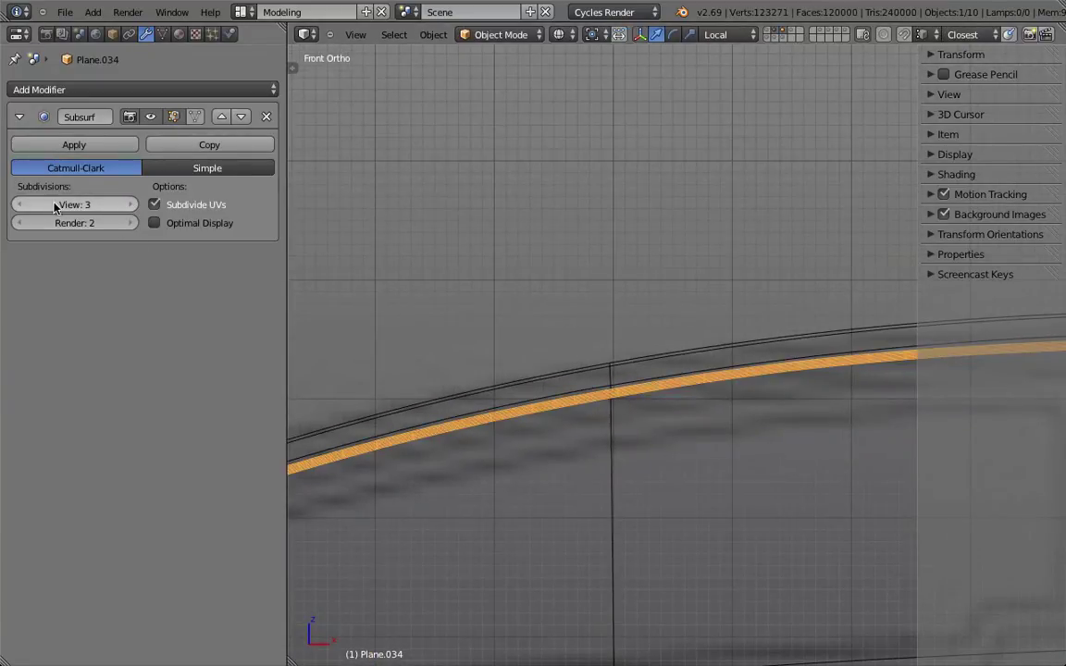
click(18, 205)
scroll(549, 275, down, 4)
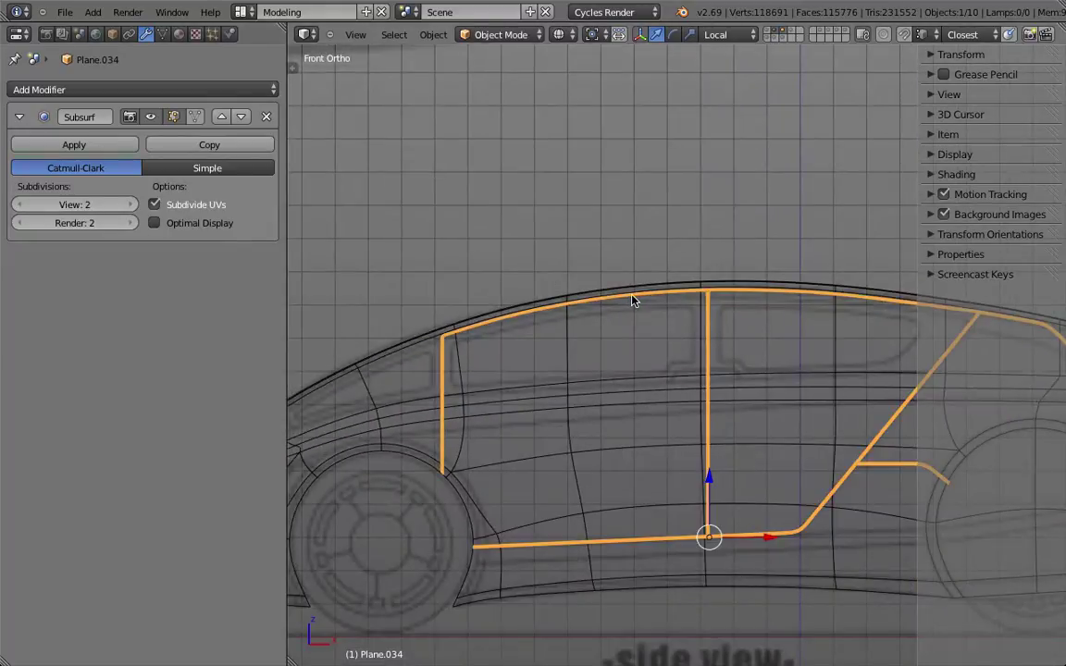
key(z)
Step: Add a Shrinkwrap modifier to the door-seam mesh, below its Subdivision Surface modifier
mouse_move(632, 301)
middle_down()
mouse_move(679, 297)
mouse_move(787, 331)
mouse_move(540, 236)
middle_up()
click(165, 89)
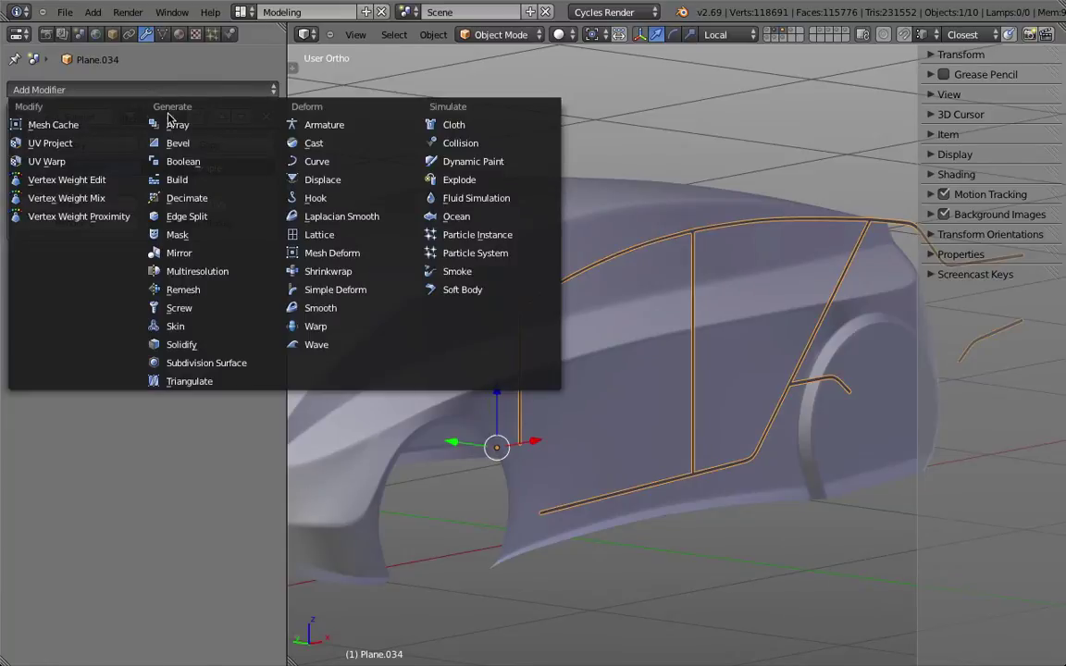
click(371, 277)
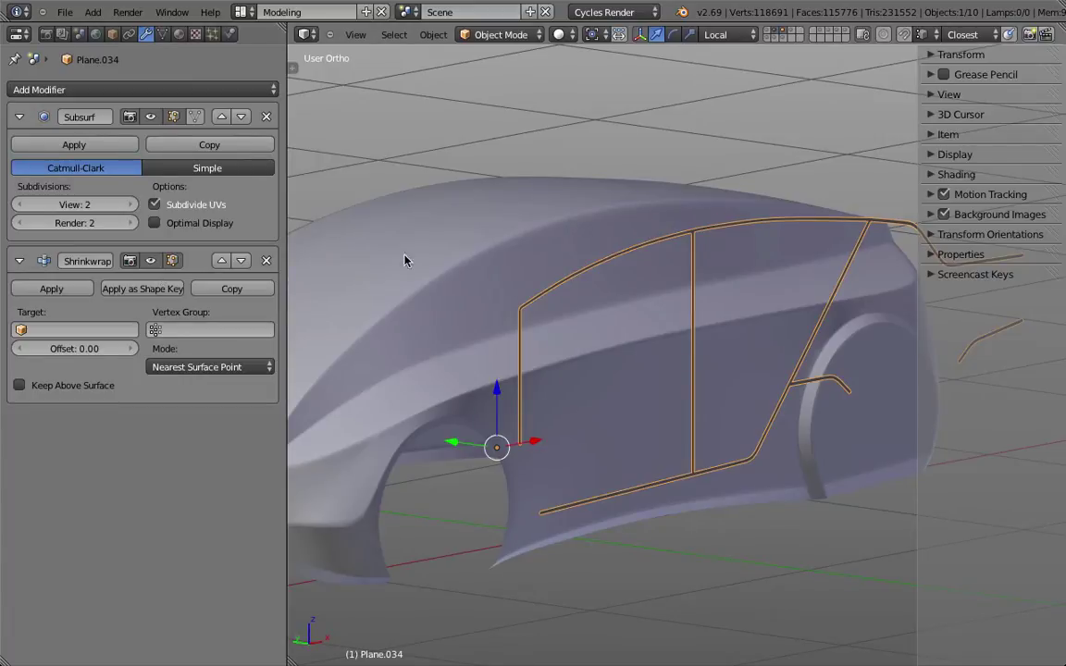
scroll(539, 273, down, 3)
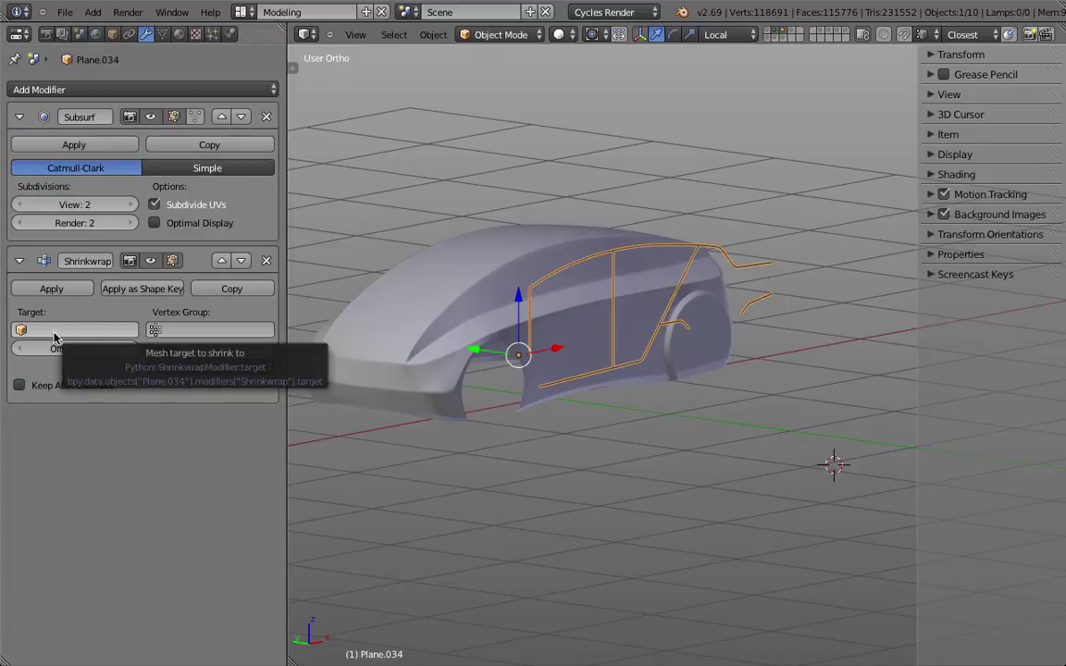
Step: Identify the car body's object name and set Car Body.003 as the seam mesh's Shrinkwrap target
right_click(471, 382)
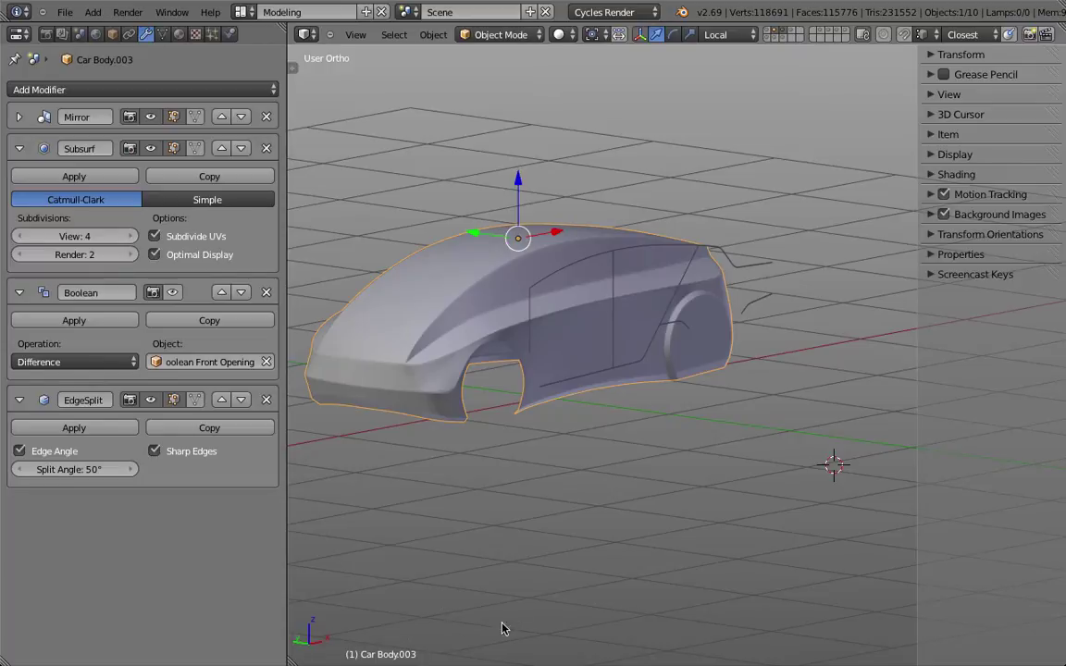
right_click(761, 302)
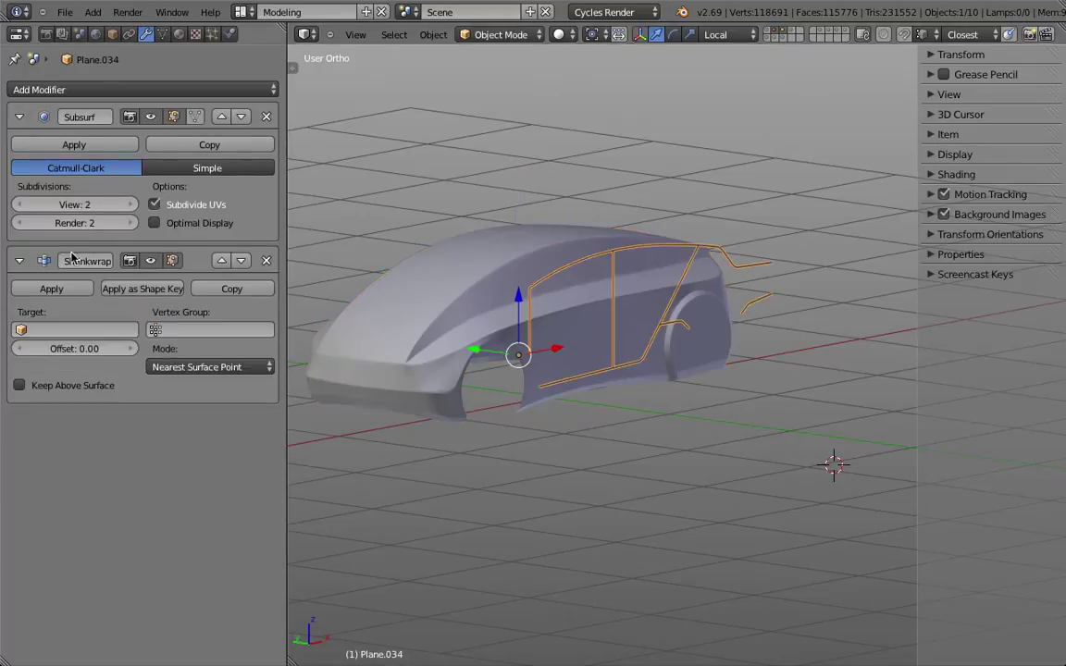
click(63, 330)
text(003)
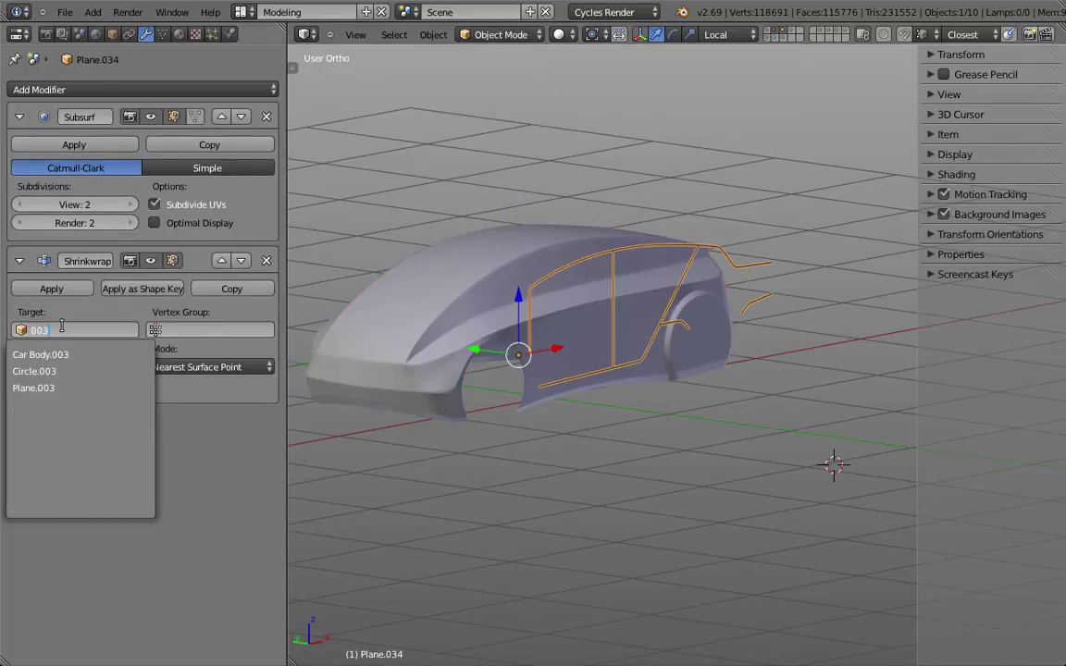
key(Return)
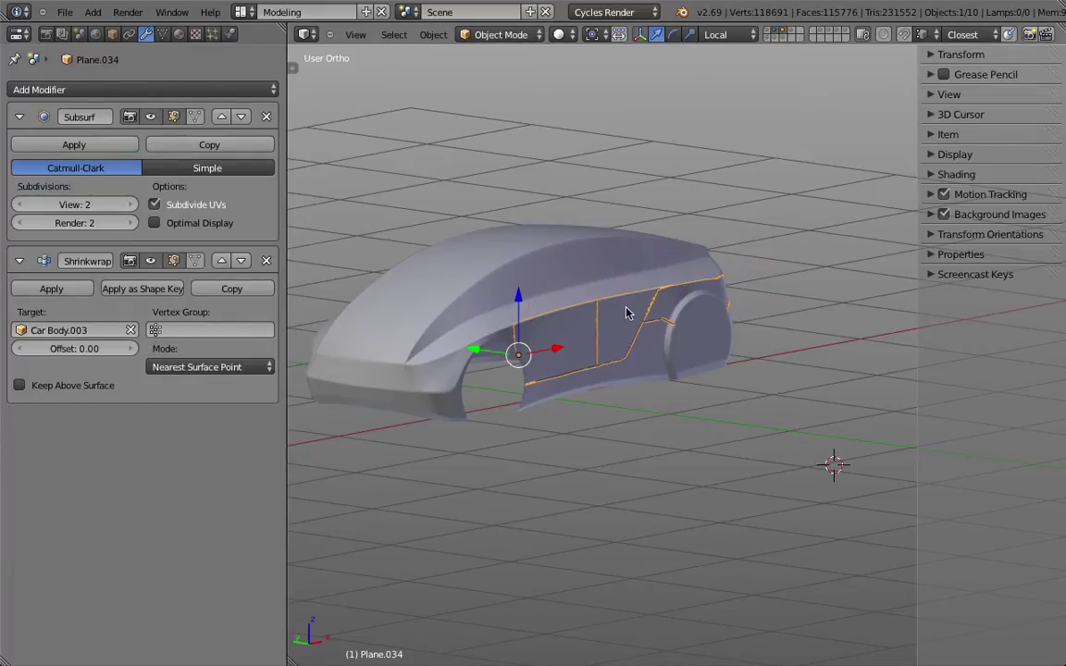
Step: Set the Shrinkwrap mode to Project, compare the seam mesh in wireframe and solid shading, and clear the selection
key(z)
middle_drag(628, 316, 741, 376)
click(213, 368)
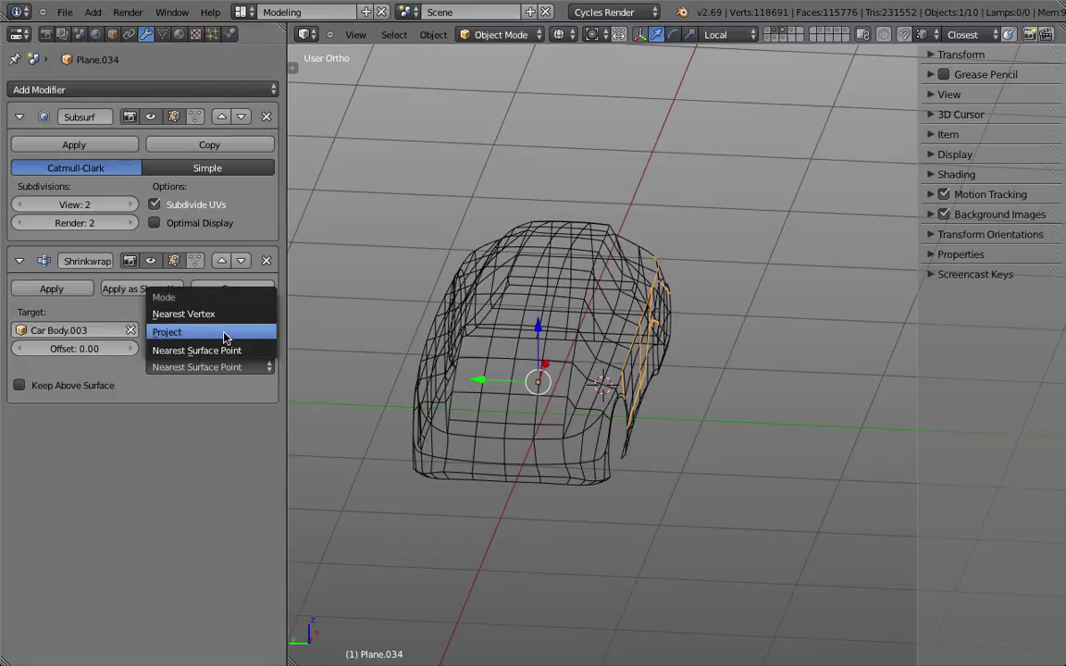
click(224, 338)
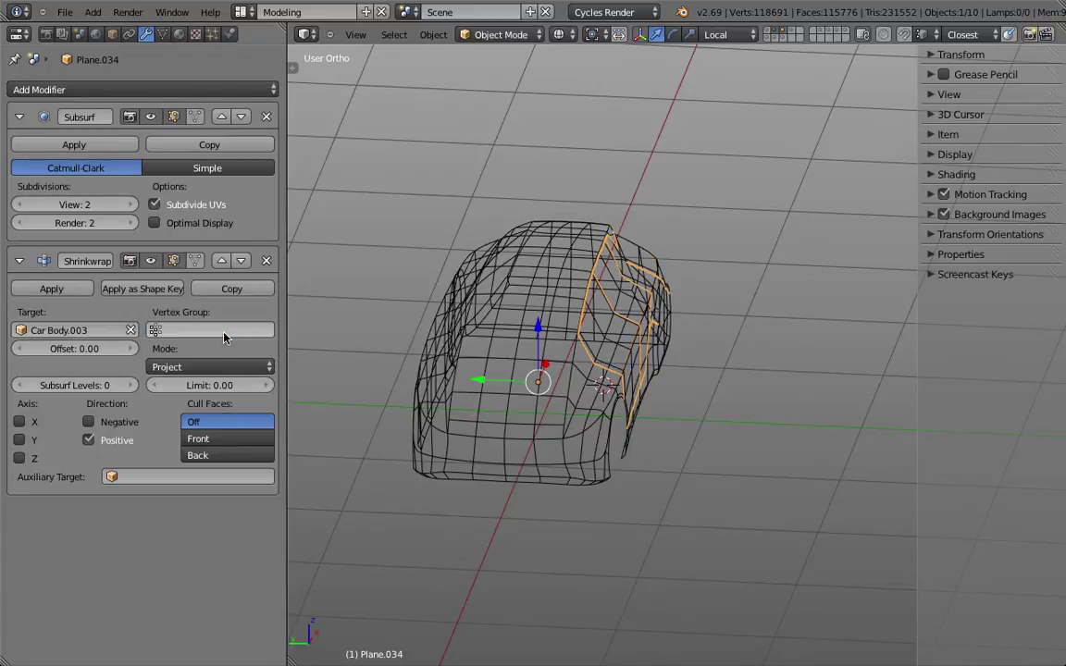
mouse_move(630, 283)
middle_down()
mouse_move(775, 346)
mouse_move(666, 352)
mouse_move(683, 341)
middle_up()
key(z)
key(a)
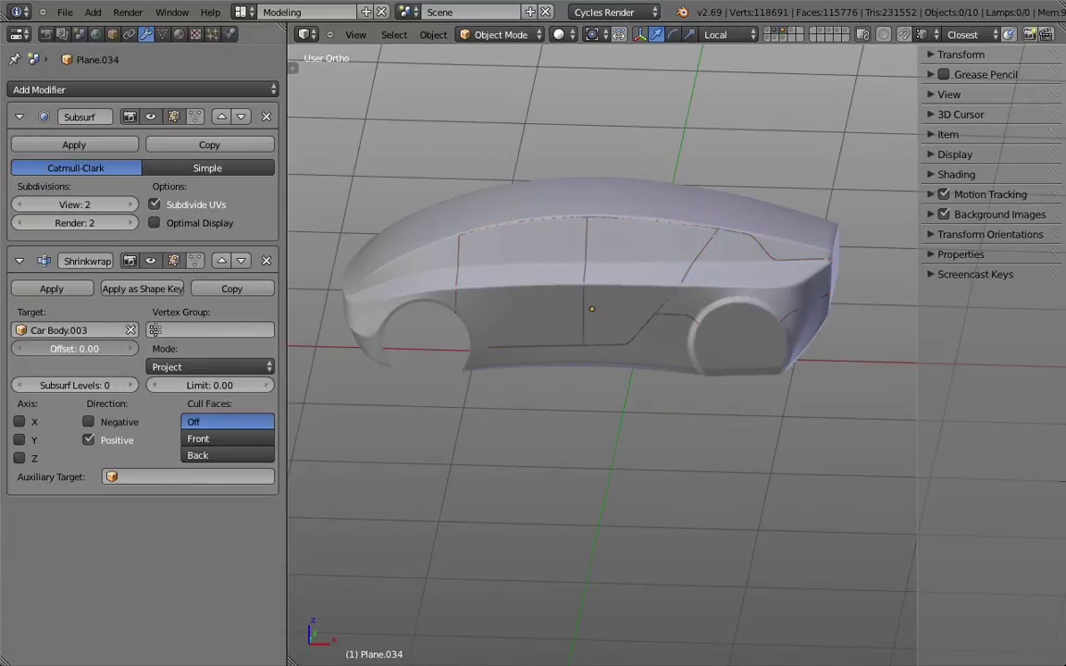
Step: Try a Shrinkwrap offset of -0.04 on the seam mesh, settling on -0.02 for thinner raised lines
mouse_move(74, 348)
mouse_down()
mouse_move(43, 348)
mouse_move(71, 348)
mouse_up()
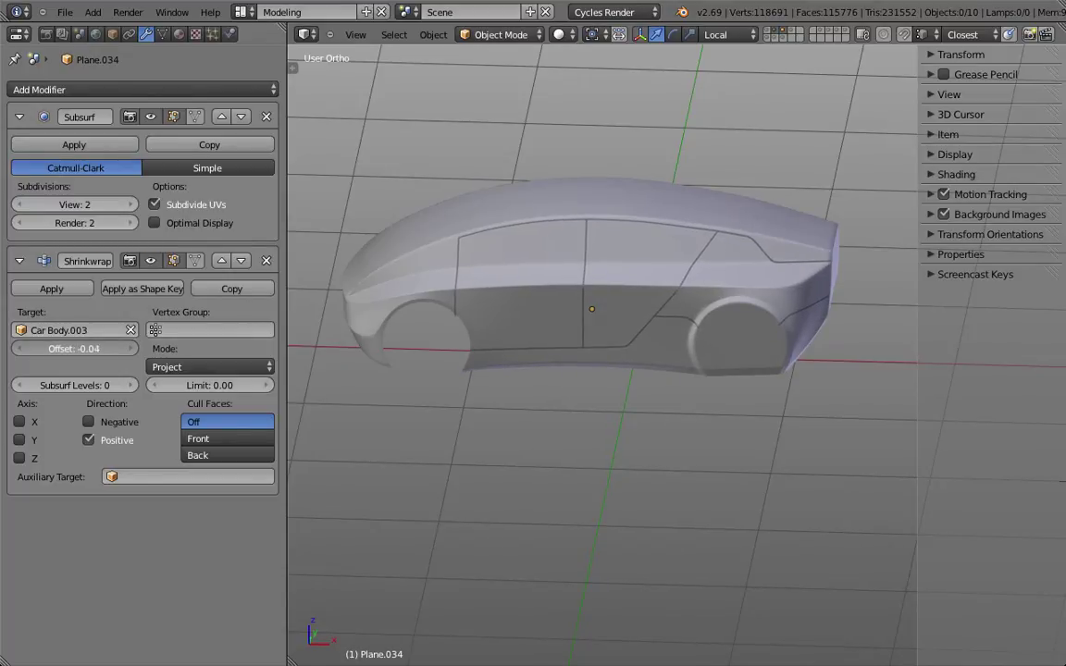
middle_drag(500, 365, 581, 298)
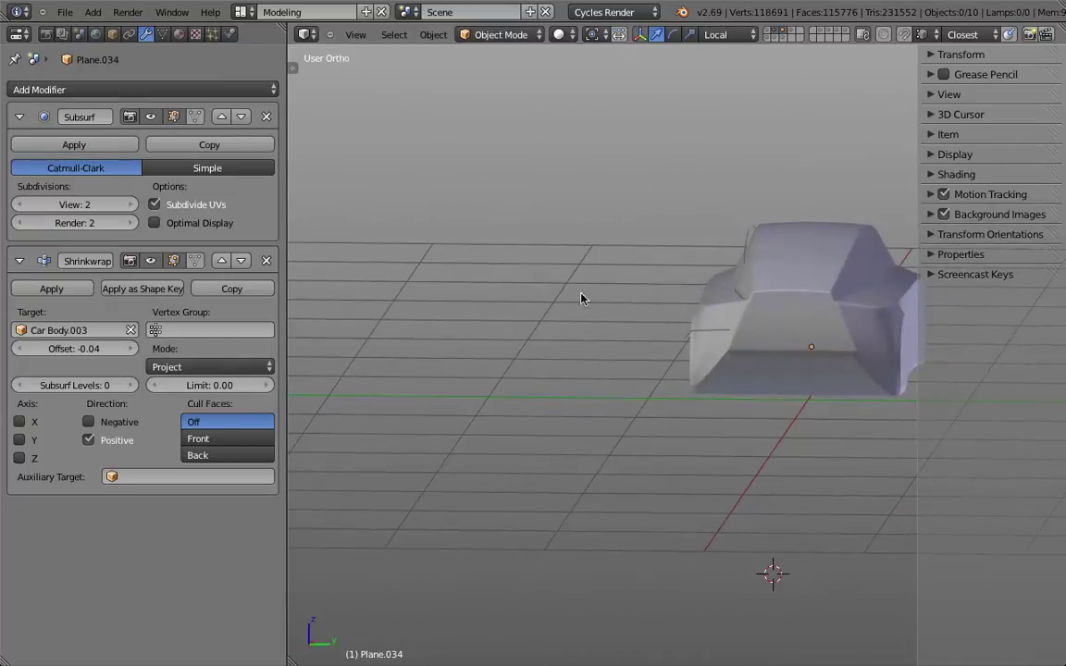
drag(74, 347, 75, 348)
click(76, 348)
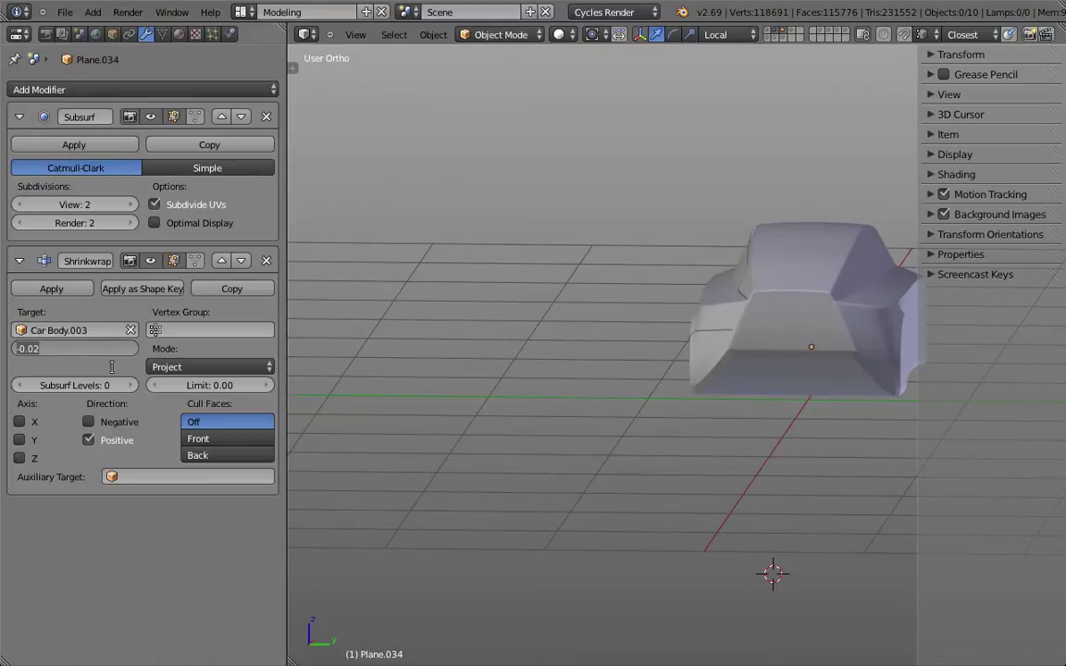
click(533, 365)
middle_drag(533, 365, 652, 336)
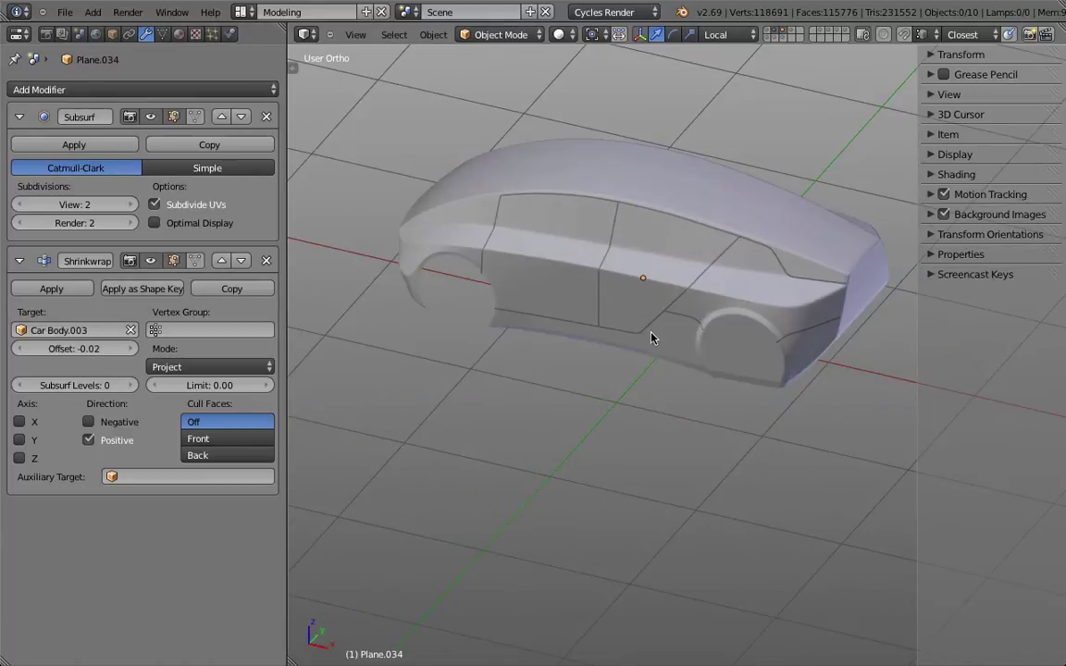
Step: Check the seam mesh's face normals in Edit Mode and switch the Shrinkwrap projection direction from Positive to Negative
right_click(645, 356)
key(Tab)
middle_drag(676, 417, 547, 418)
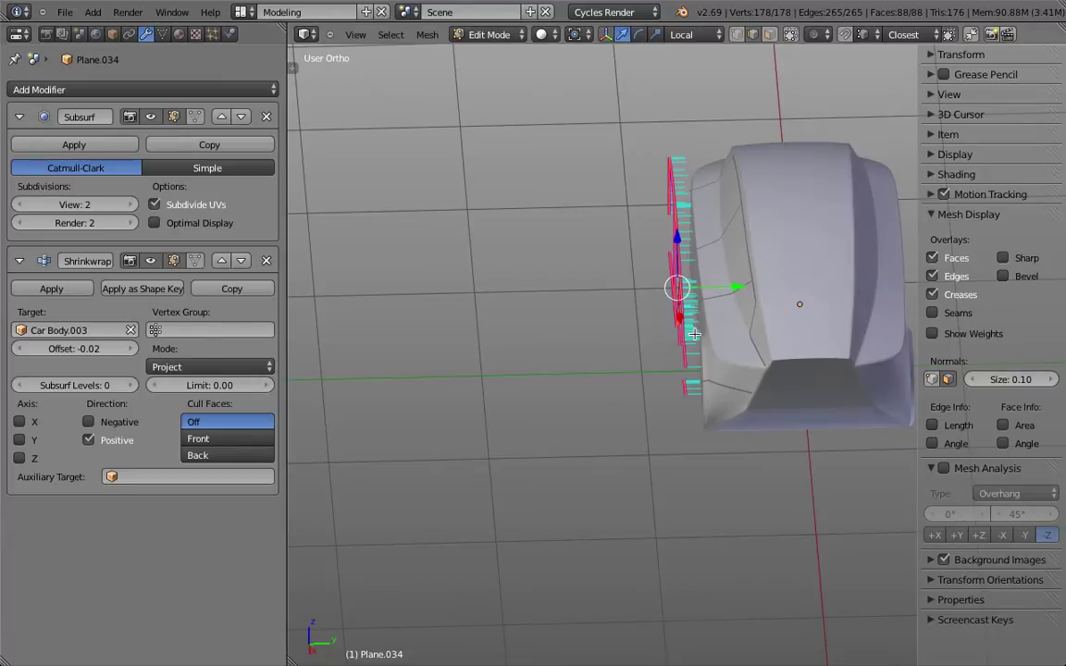
click(88, 422)
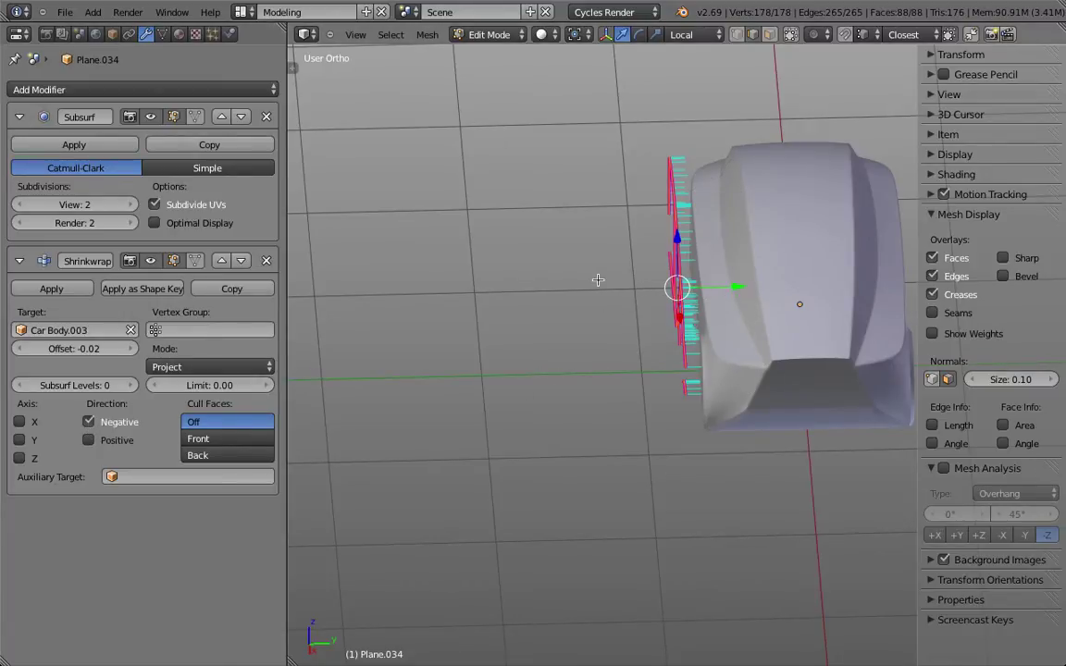
key(Tab)
key(z)
mouse_move(554, 501)
middle_down()
mouse_move(633, 490)
mouse_move(543, 482)
middle_up()
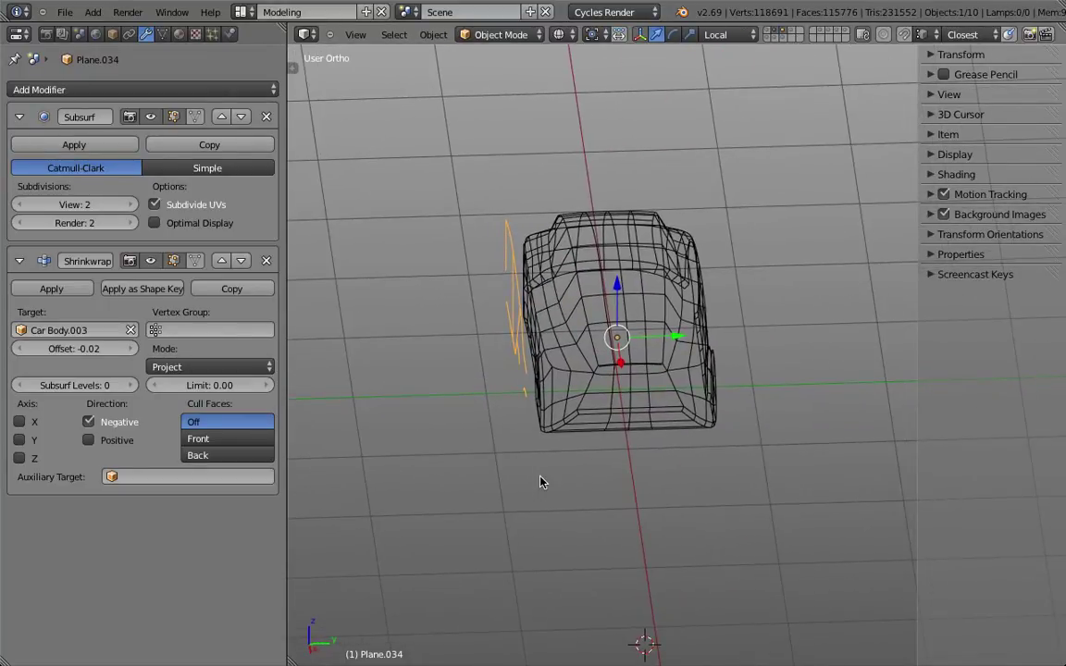
Step: Move the seam mesh along its local Y axis to the opposite side of the car and check its normals and projection
mouse_move(675, 336)
mouse_down()
mouse_move(891, 345)
mouse_move(919, 357)
mouse_move(809, 357)
mouse_move(885, 357)
mouse_up()
key(z)
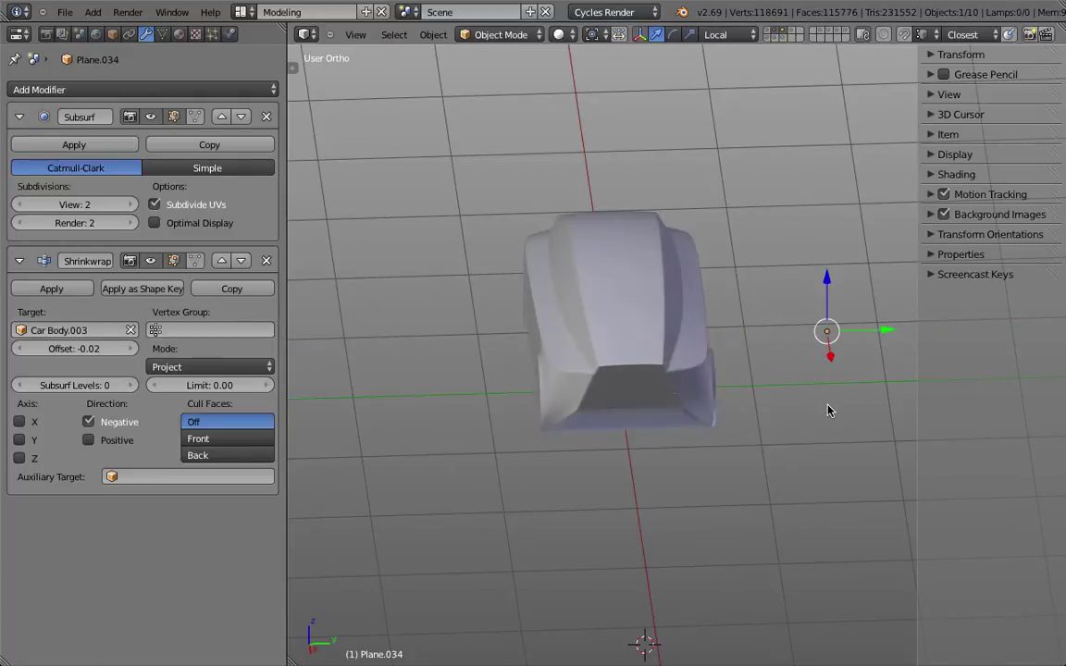
key(Tab)
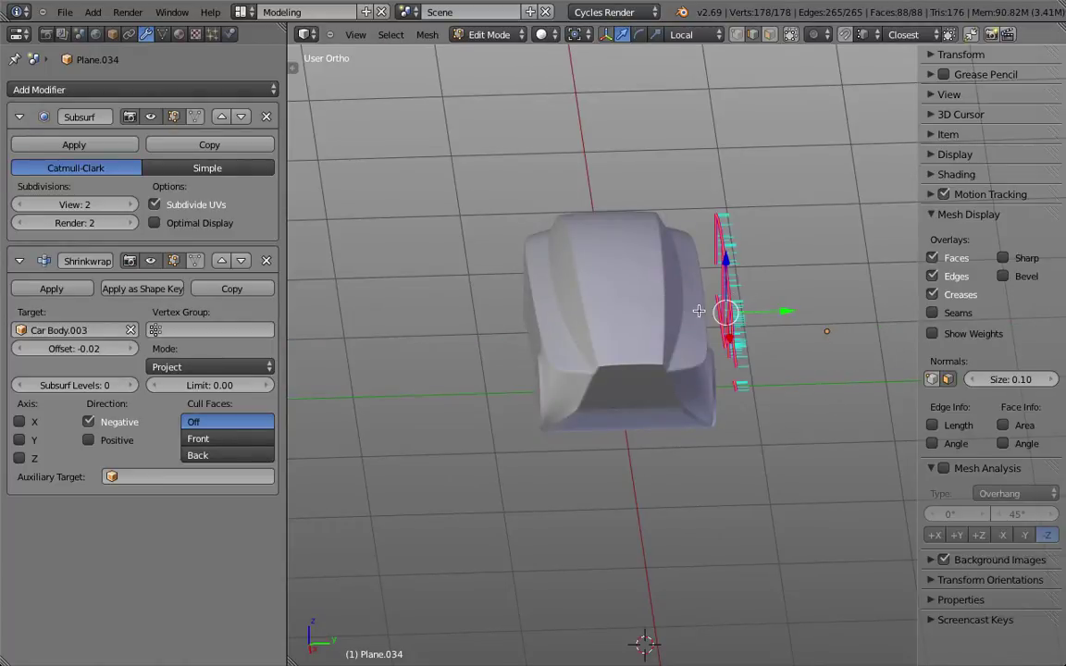
key(Tab)
key(z)
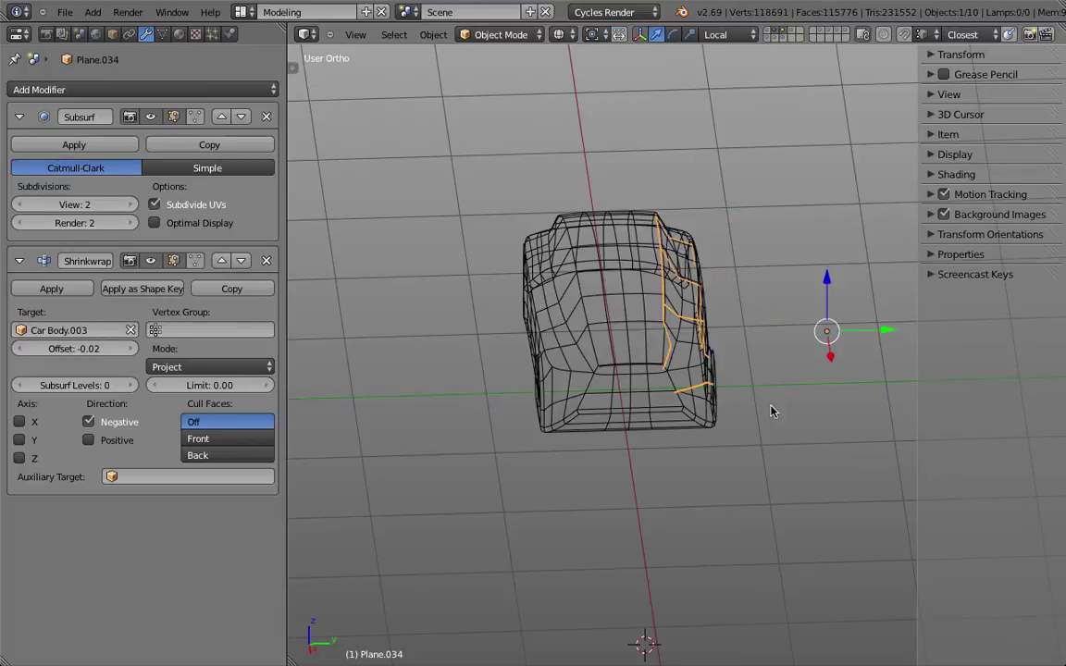
mouse_move(733, 439)
middle_down()
mouse_move(751, 414)
mouse_move(700, 298)
middle_up()
key(z)
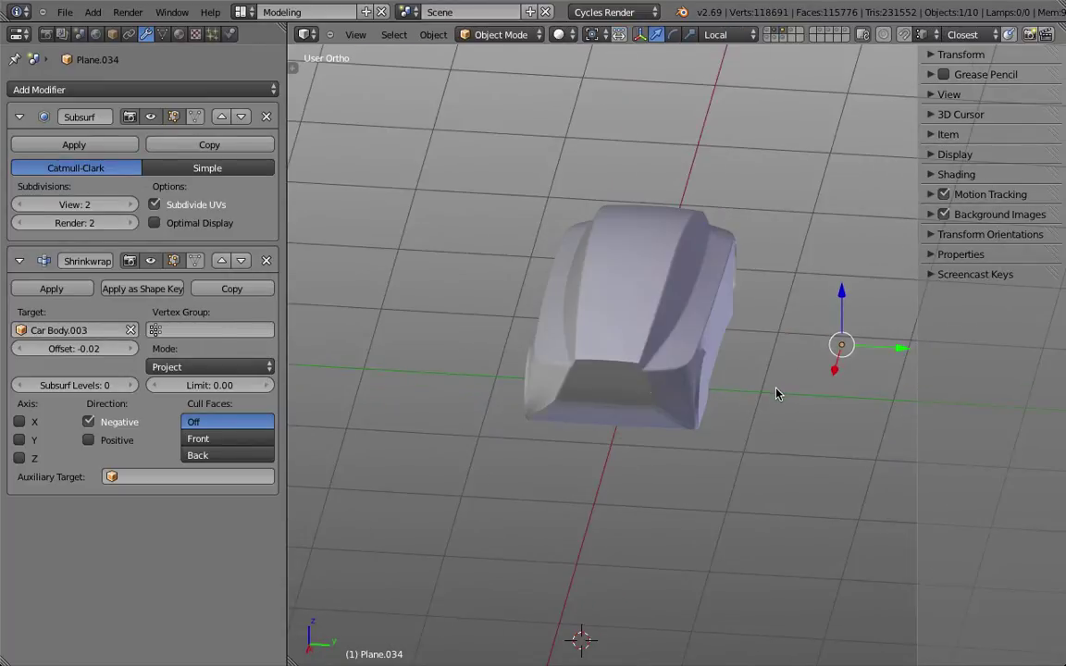
key(z)
Step: Set the Shrinkwrap offset to 0.02 and return to solid shading
click(81, 348)
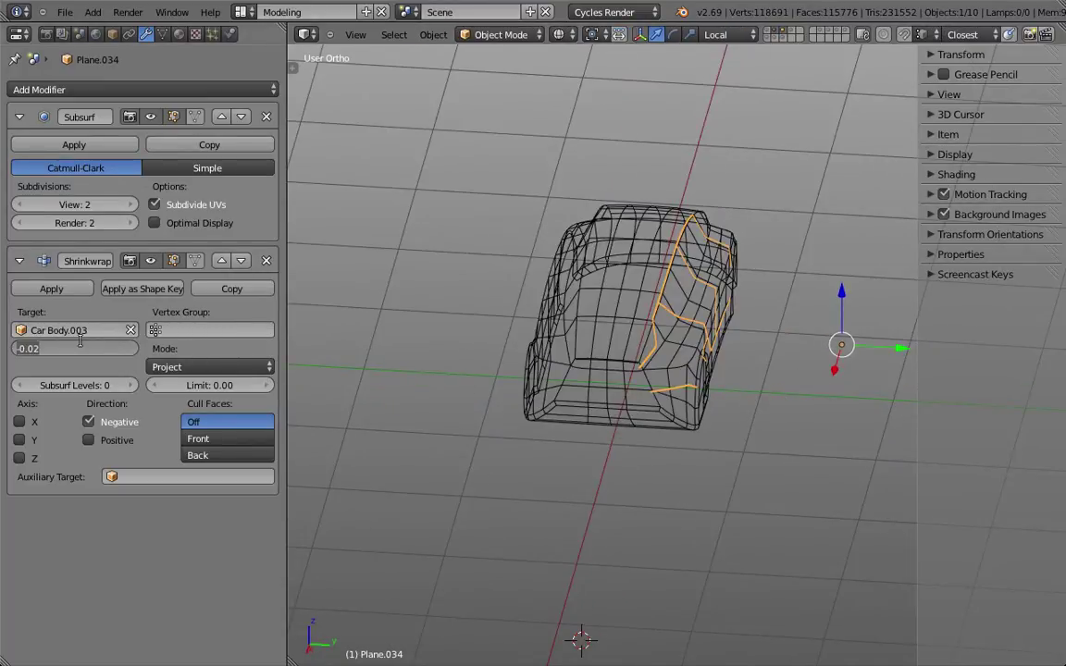
text(0.02)
key(Return)
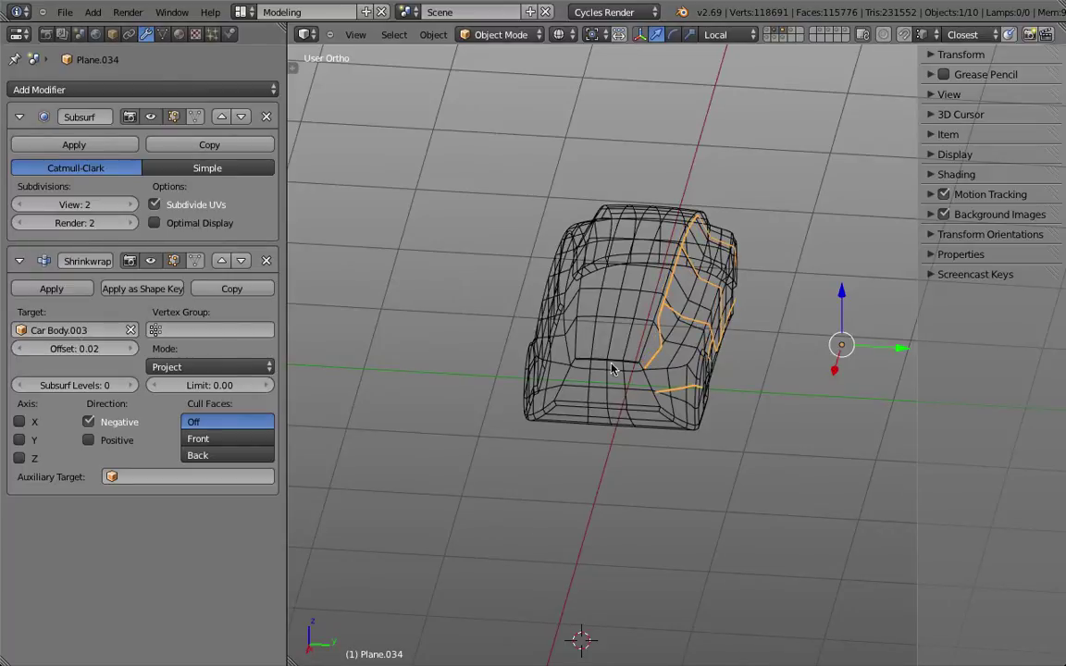
key(z)
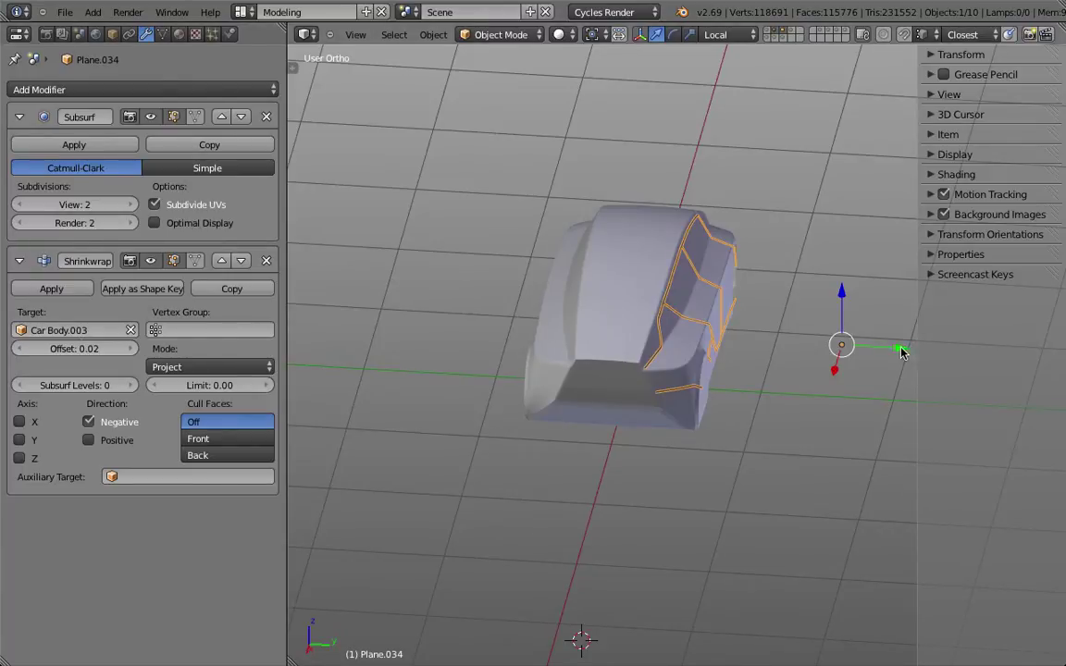
Step: Move the seam mesh along its local Y axis back across to the original side of the car
key(g)
key(y)
key(y)
click(586, 344)
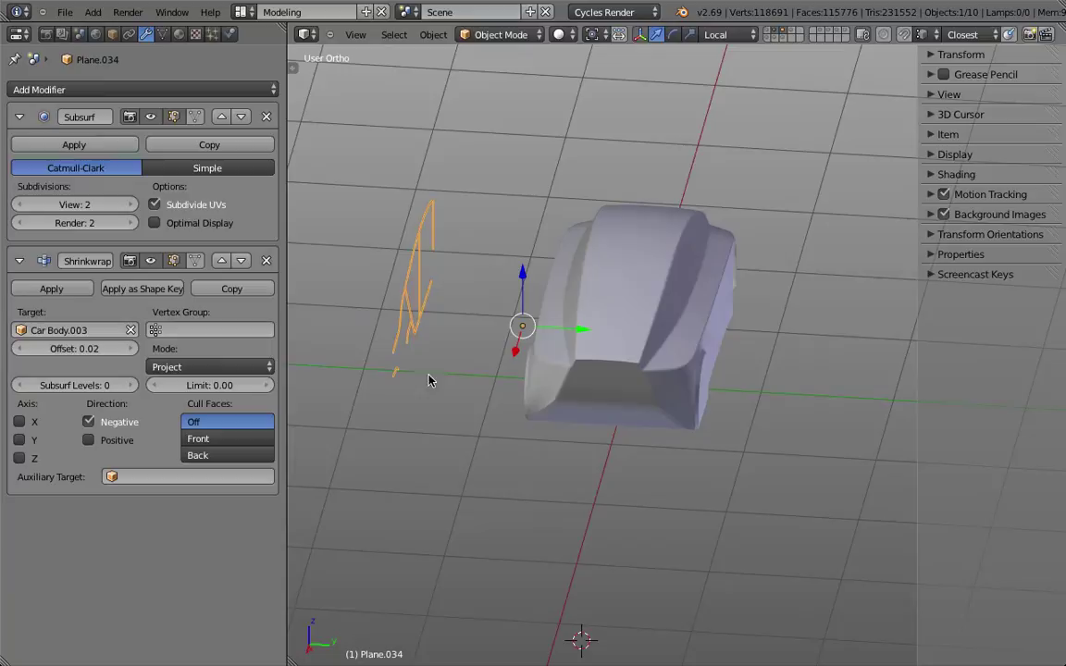
Step: Restore the Positive projection direction and an offset of -0.02, and inspect the projected seams from above and behind
click(88, 422)
click(89, 441)
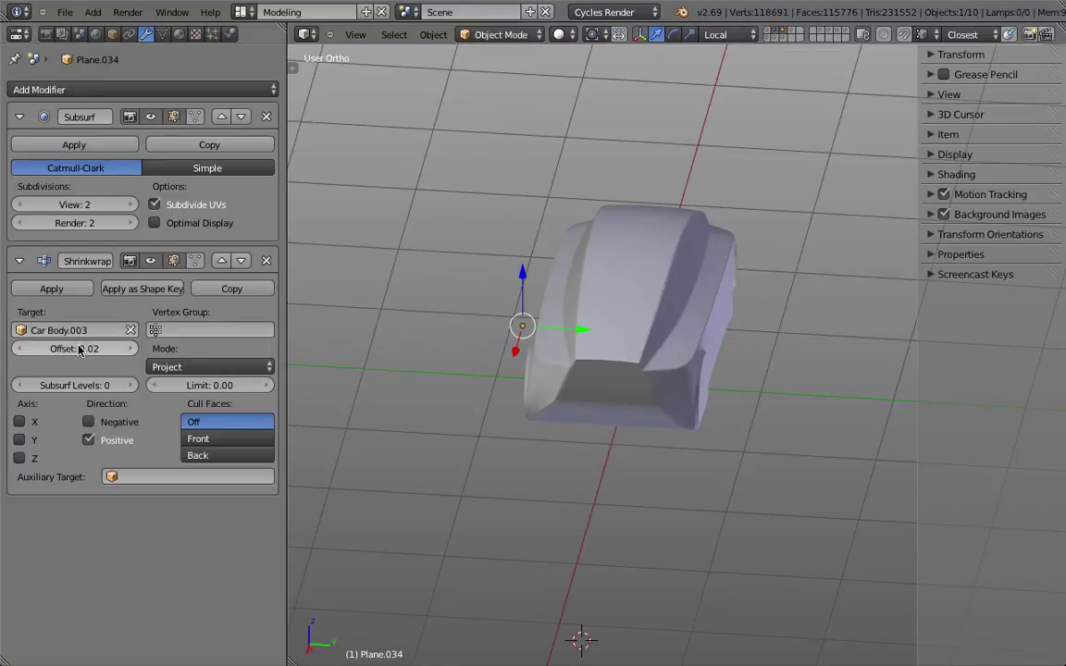
click(77, 347)
text(-0.02)
key(Return)
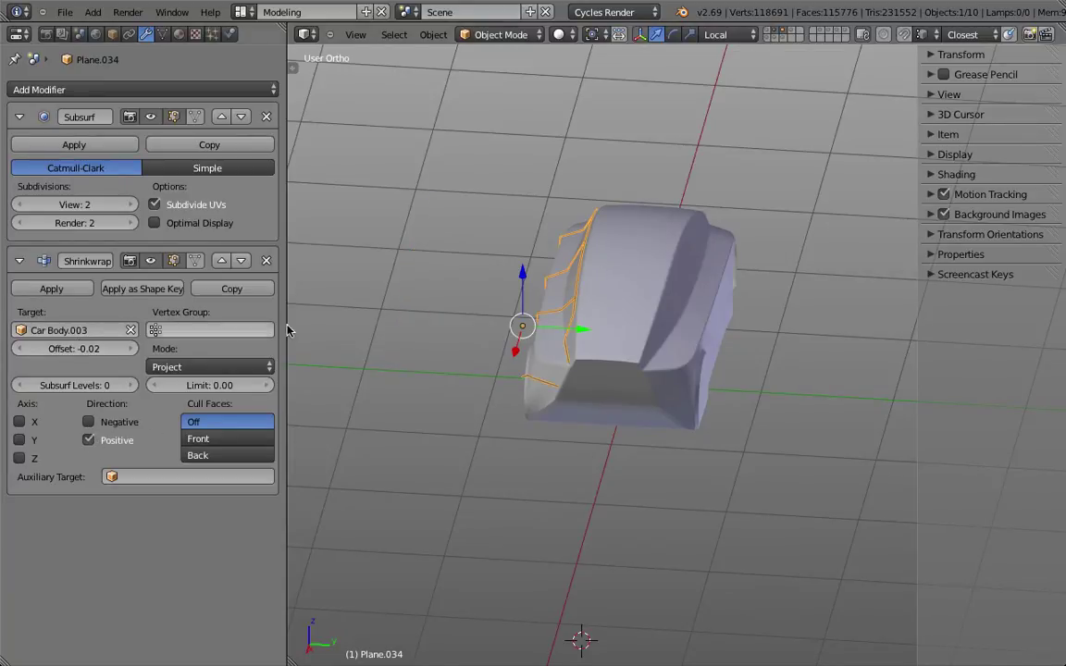
middle_drag(370, 338, 607, 366)
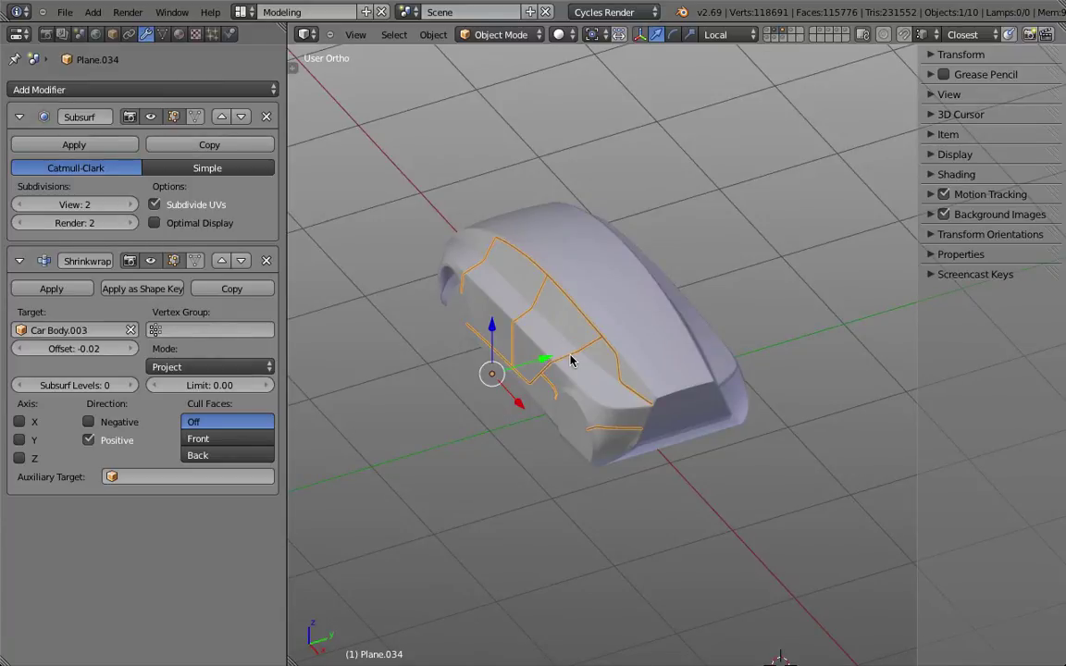
middle_drag(513, 331, 516, 352)
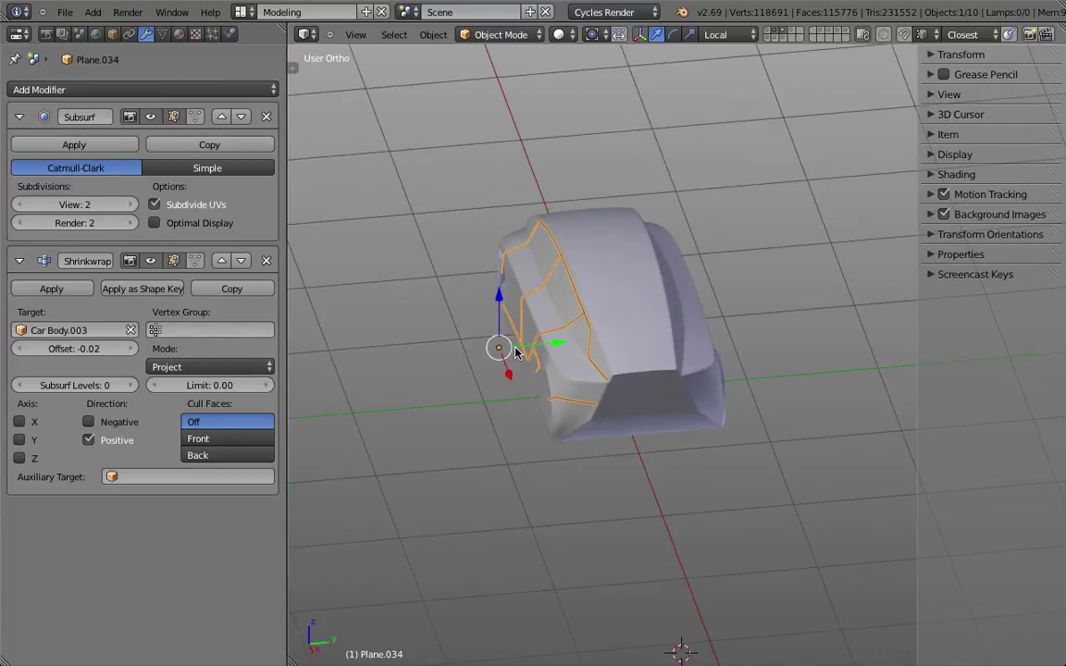
key(KP_7)
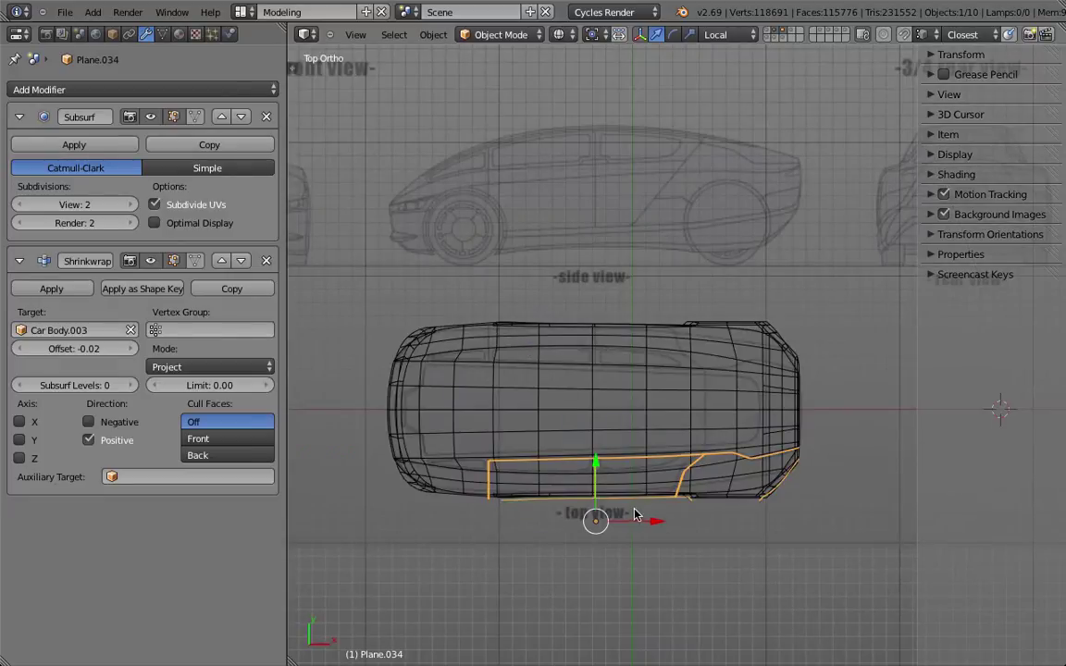
middle_drag(672, 491, 630, 452)
key(z)
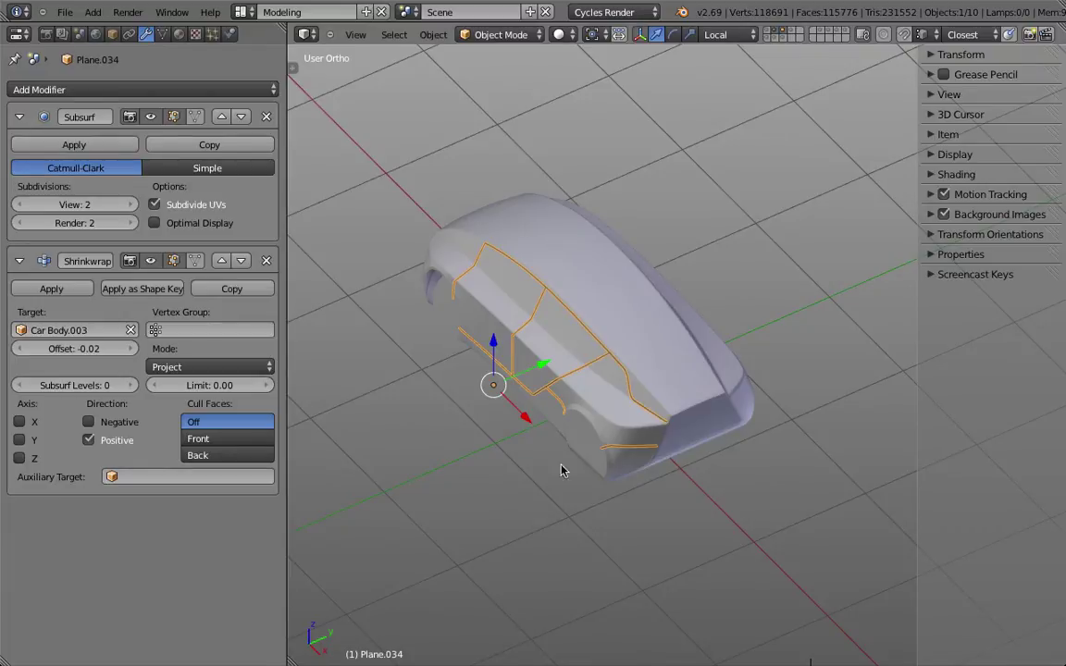
Step: Add a cube mesh behind the car and scale it down in Edit Mode
key(shift+a)
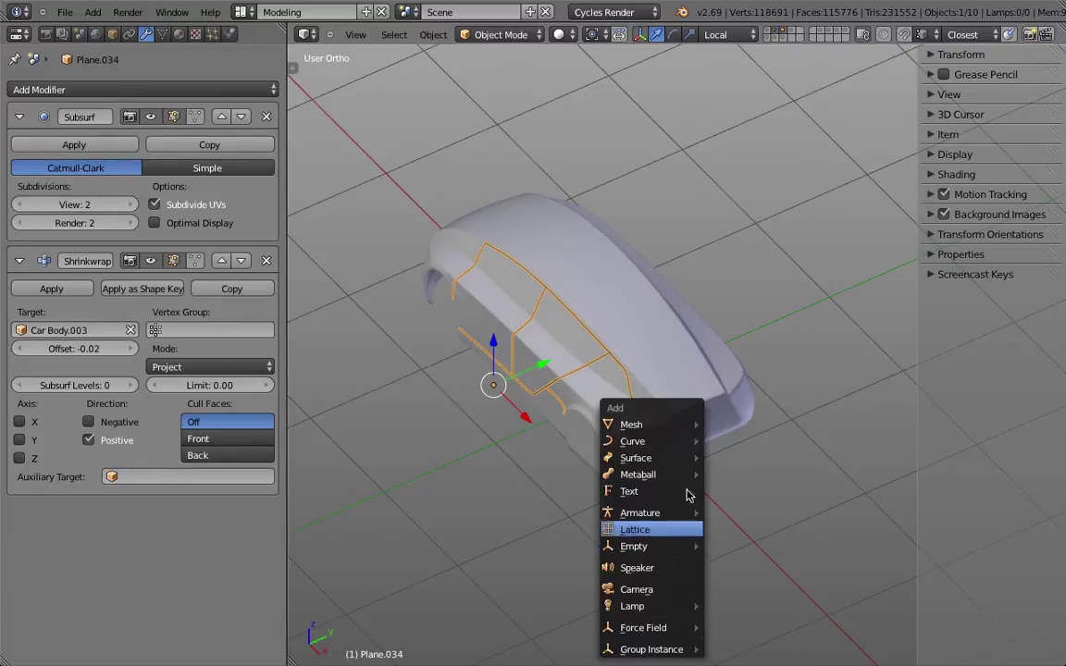
mouse_move(678, 424)
key(Tab)
key(s)
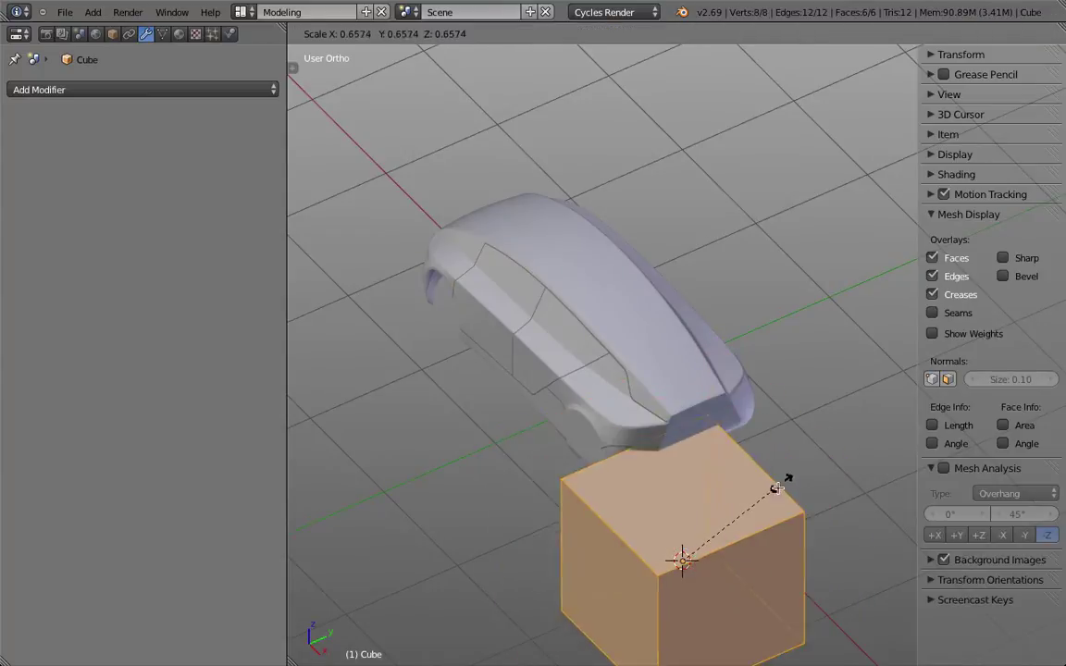
click(721, 553)
key(Tab)
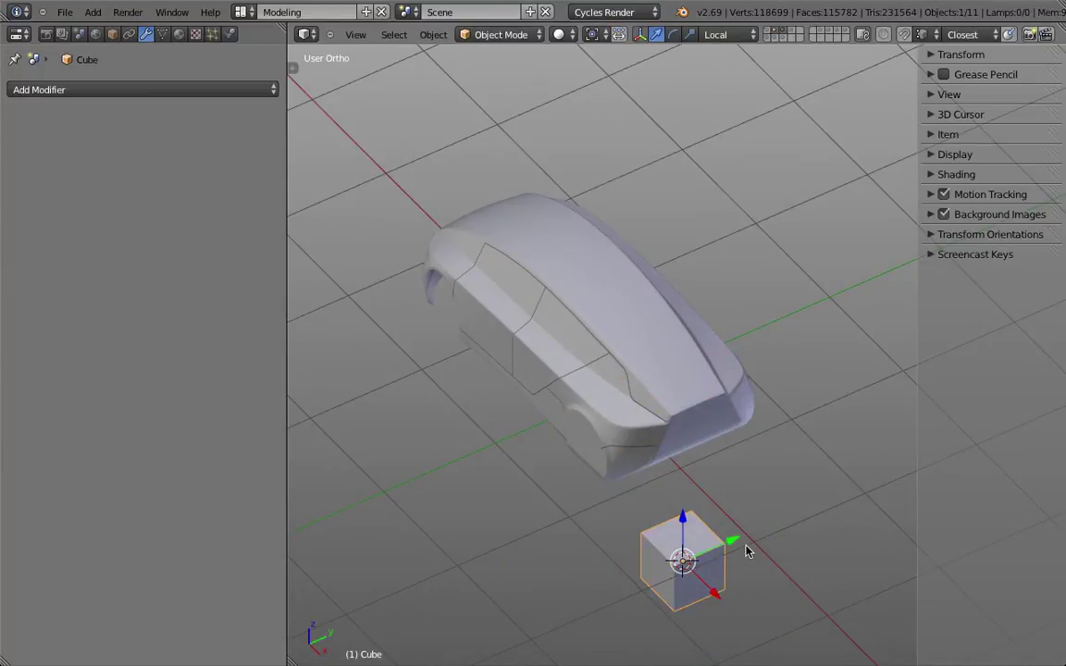
Step: Move the cube along its local Y axis and raise it along its local Z axis
key(g)
key(y)
key(y)
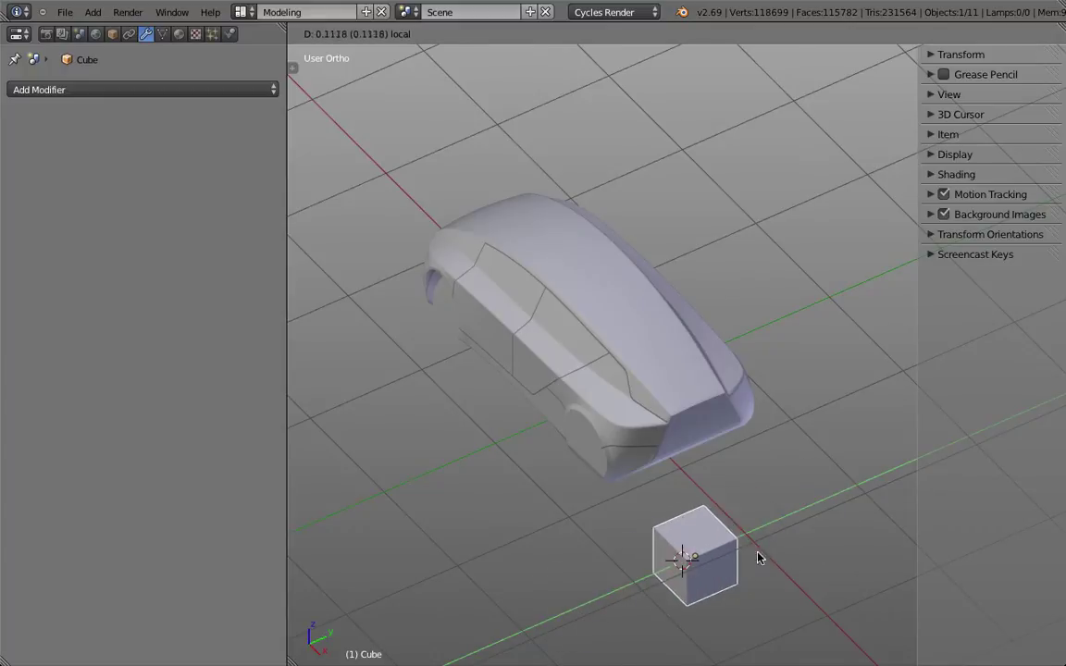
click(761, 555)
key(g)
key(z)
key(z)
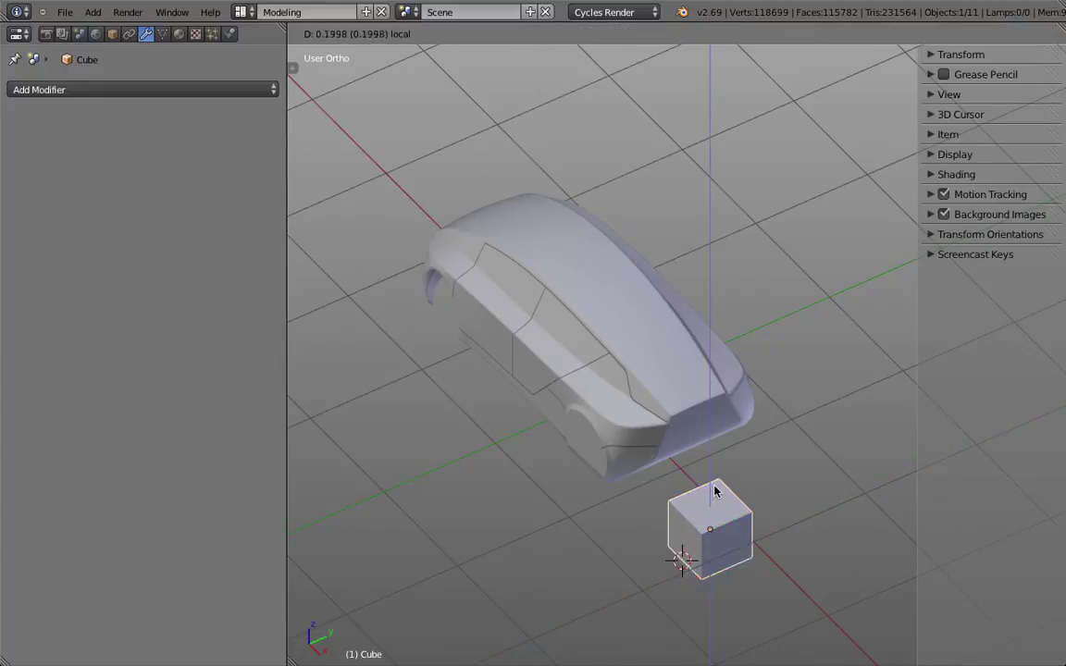
click(712, 460)
Step: Delete the cube behind the car and hide the door-seam mesh
key(x)
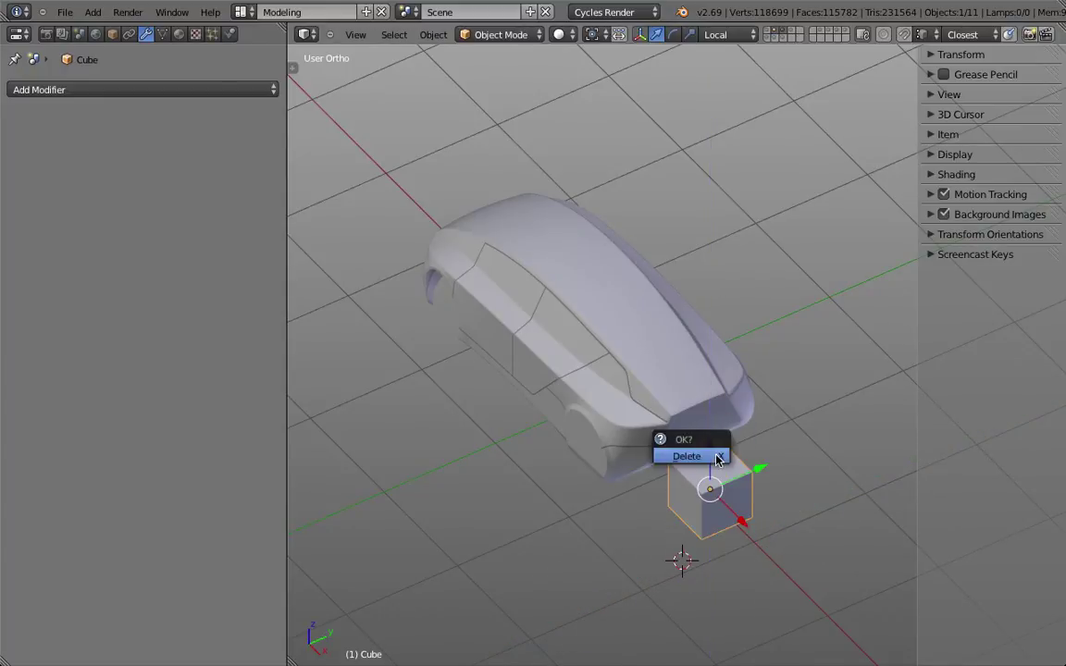
click(718, 458)
right_click(621, 369)
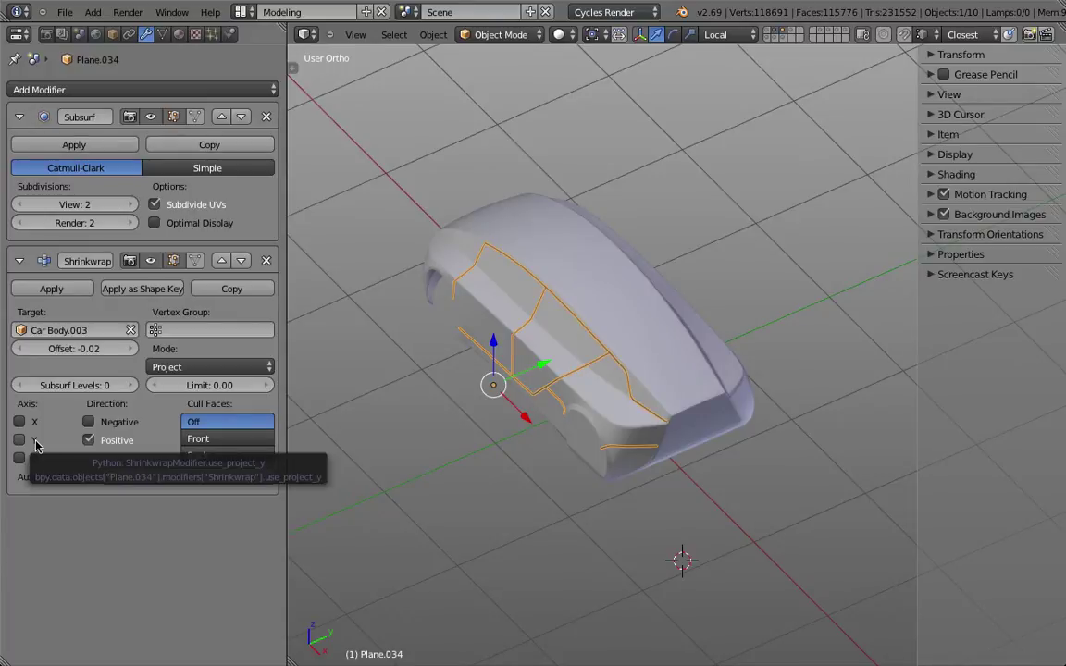
key(KP_1)
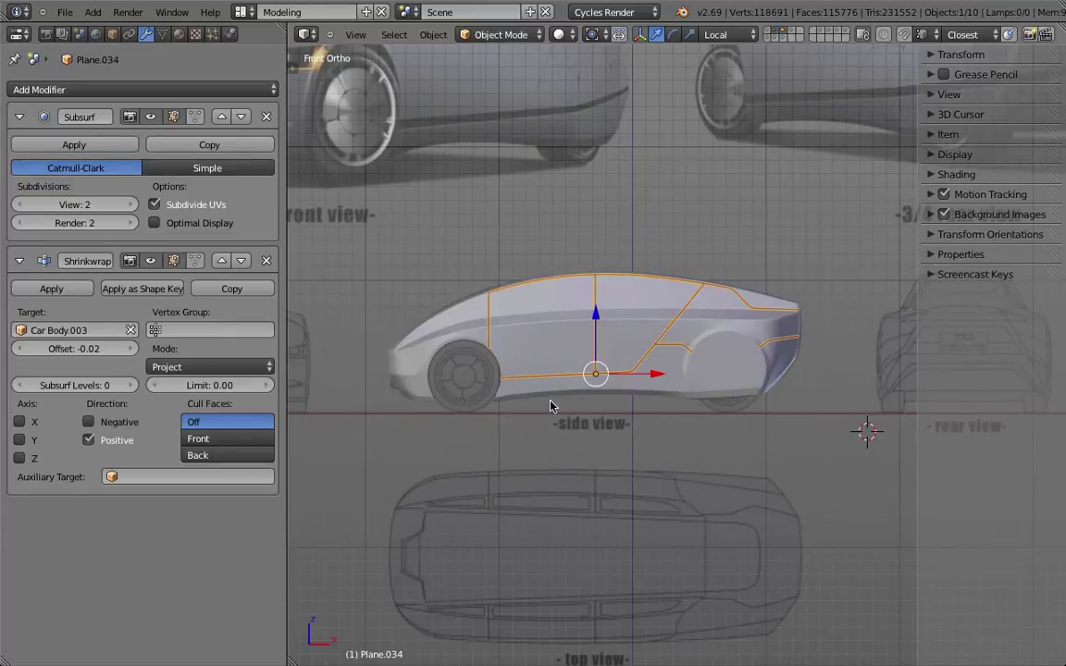
key(h)
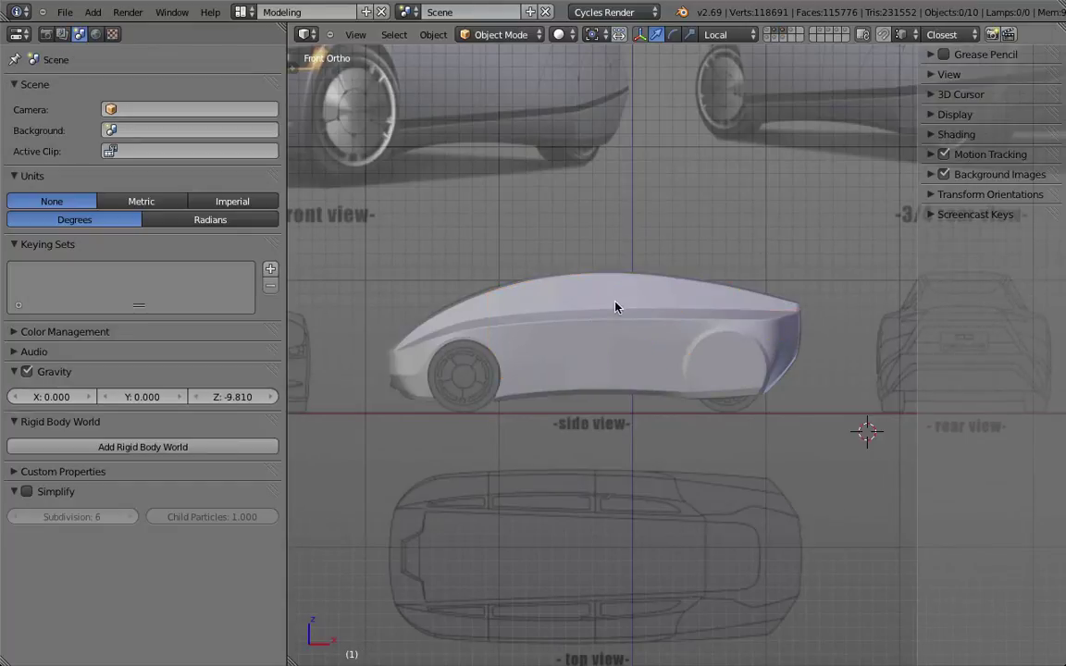
Step: Add a plane mesh over the middle of the car's side in the front view
key(shift+a)
mouse_move(607, 340)
click(653, 342)
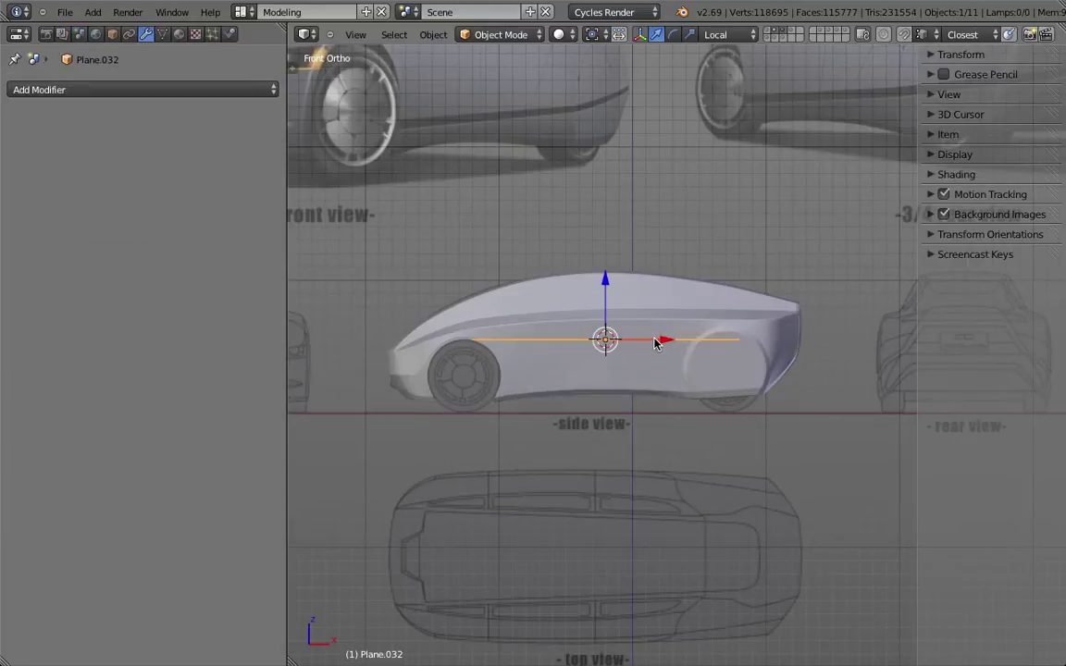
Step: Rotate the plane's geometry upright in the right side view and scale it down in Edit Mode
key(KP_3)
key(Tab)
key(r)
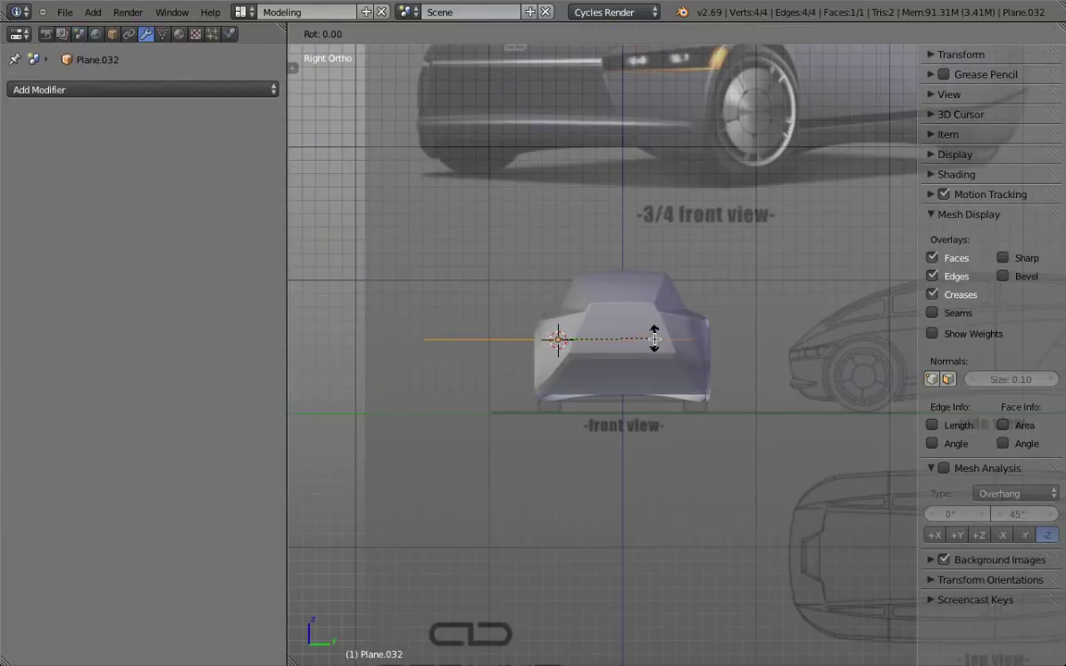
right_click(605, 335)
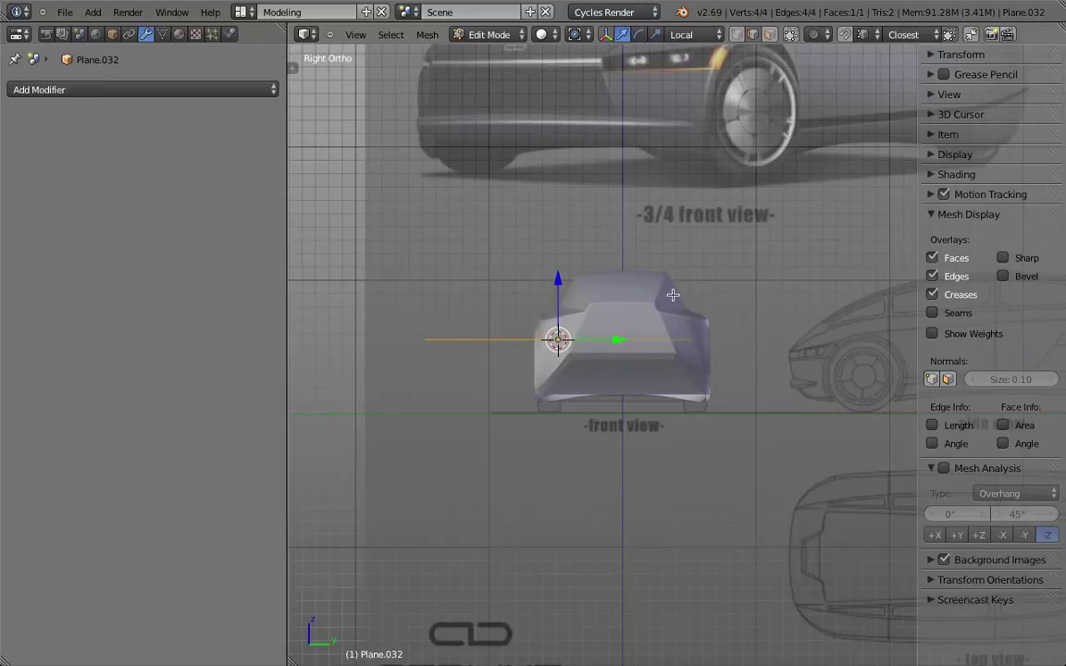
key(r)
right_click(609, 440)
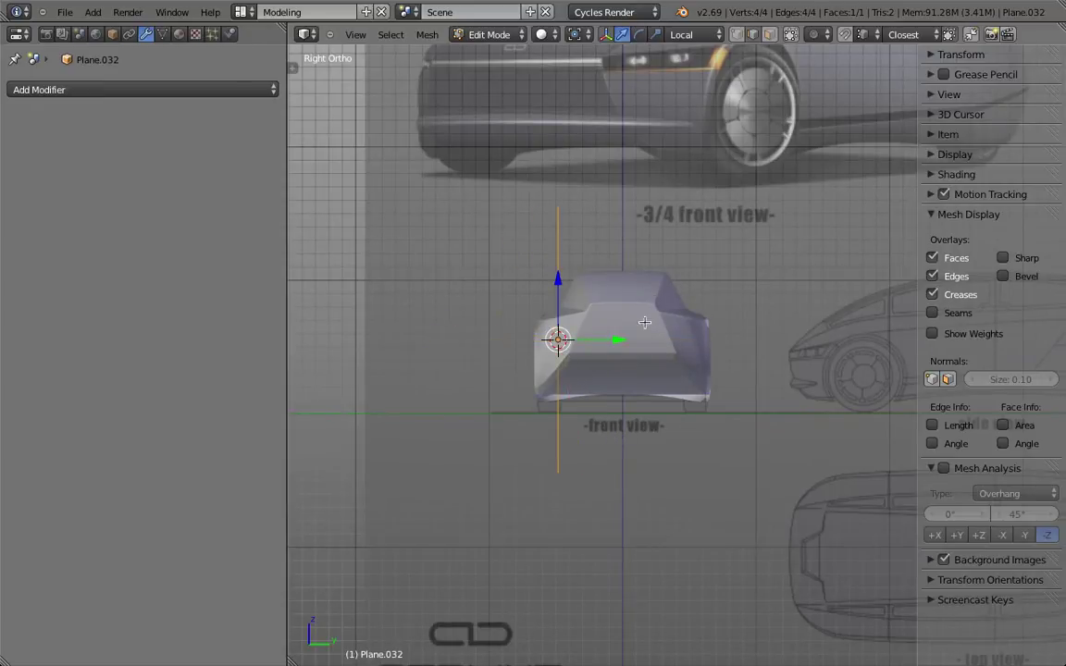
key(s)
click(583, 342)
key(Tab)
Step: Move the plane outward along its local Y axis, placing it a short distance from the car's side
key(g)
key(y)
key(y)
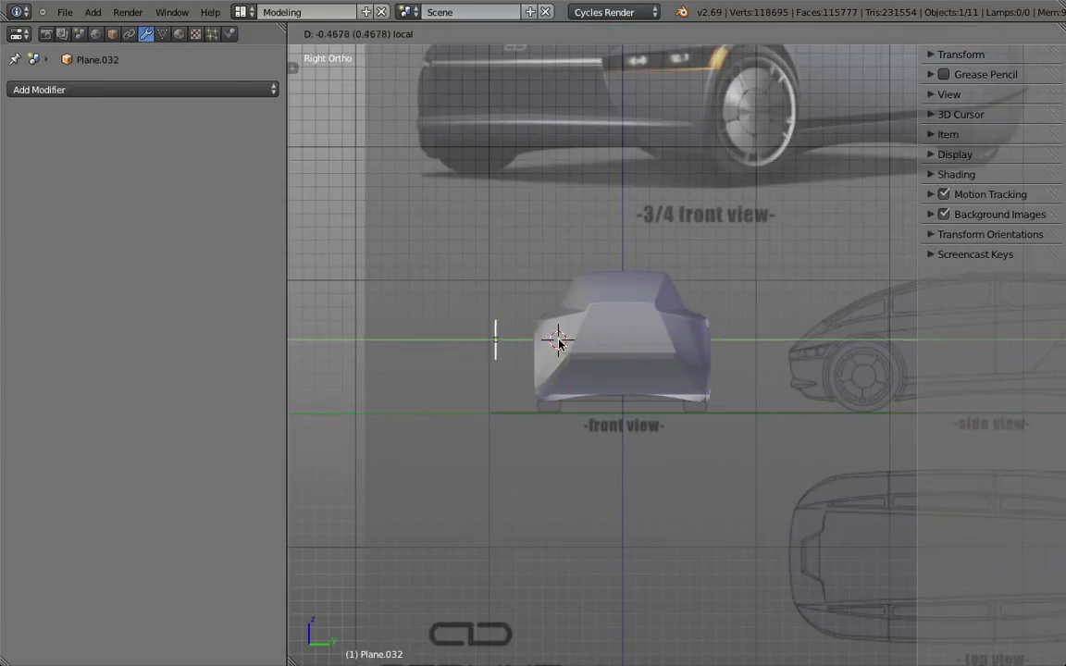
click(560, 342)
scroll(515, 311, up, 5)
key(g)
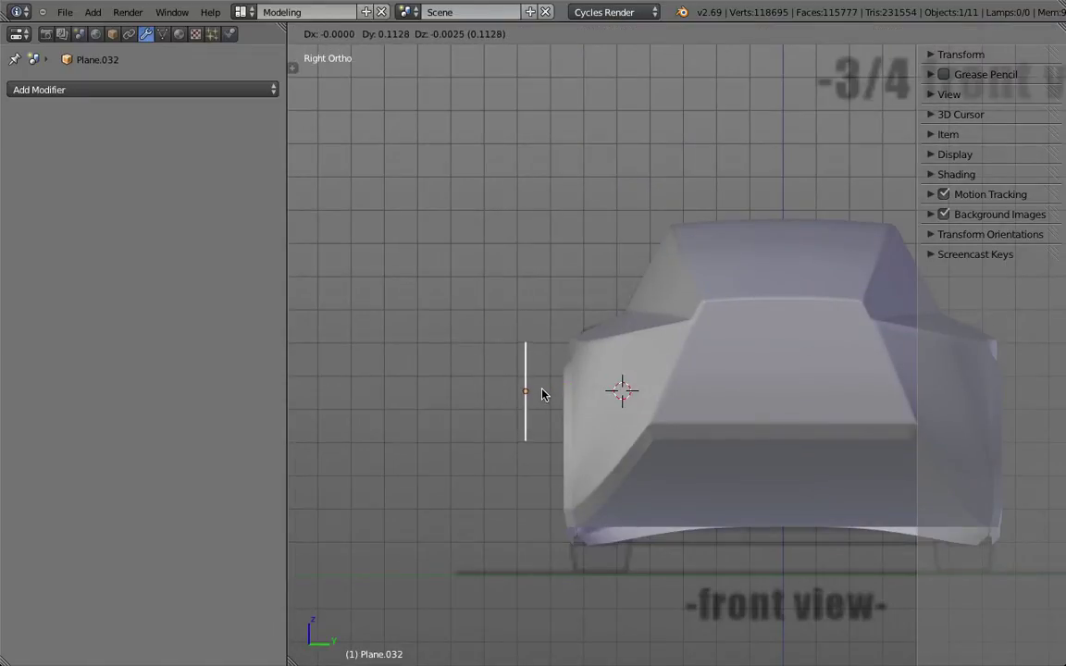
click(550, 397)
middle_drag(554, 400, 596, 418)
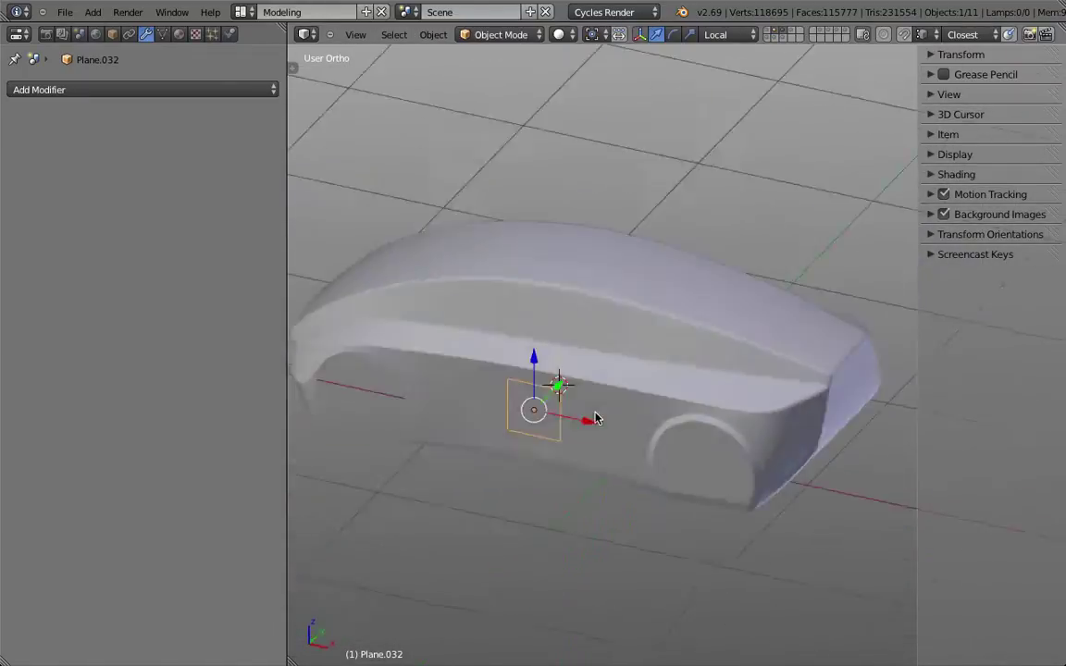
scroll(595, 419, up, 4)
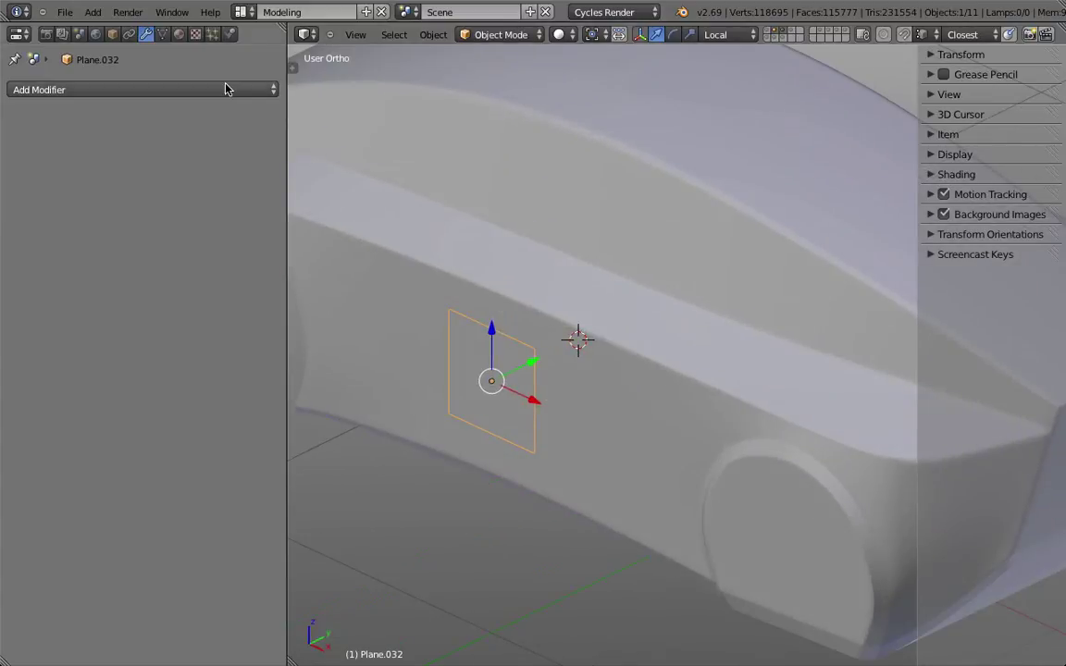
click(225, 89)
click(236, 426)
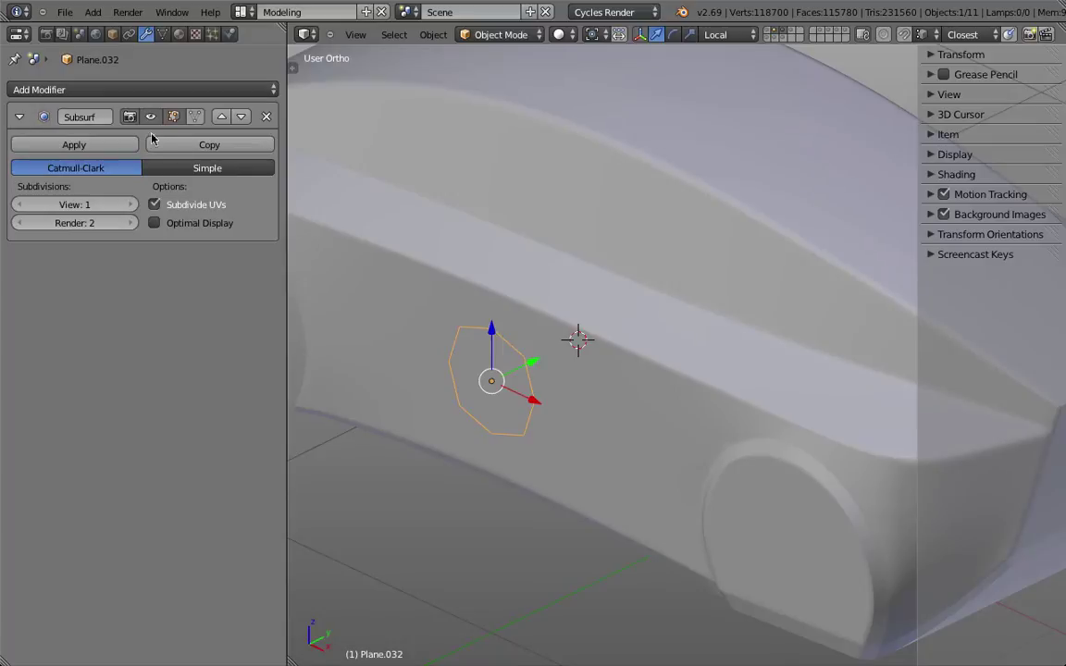
key(ctrl+x)
Step: Add a Shrinkwrap modifier to the plane and give the plane a new material with a red viewport color
click(226, 92)
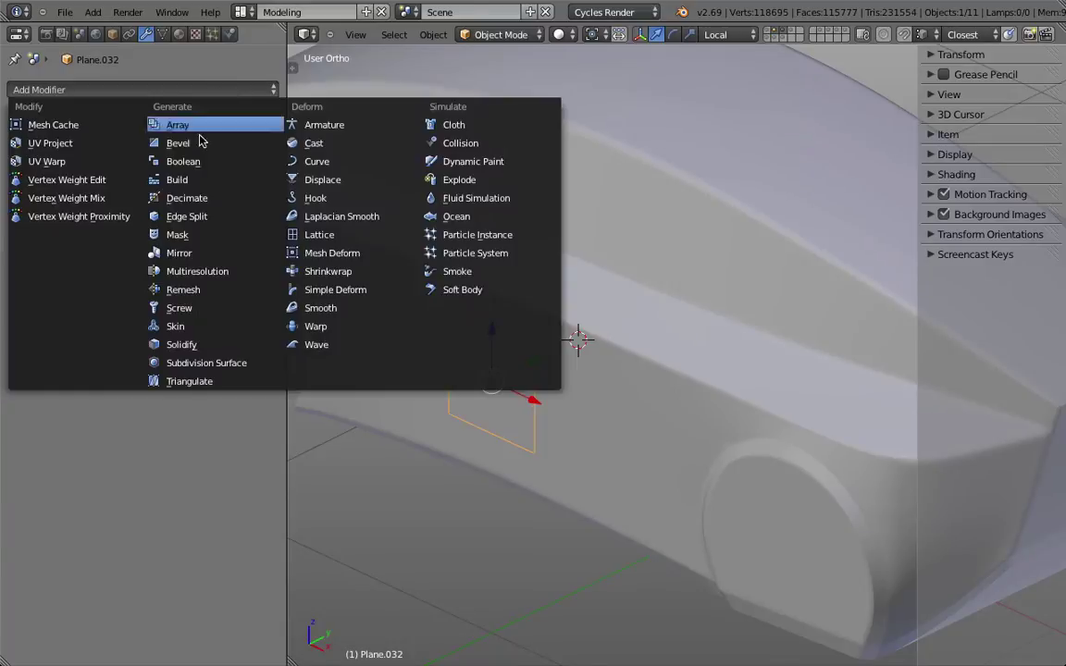
click(365, 272)
click(179, 34)
click(148, 148)
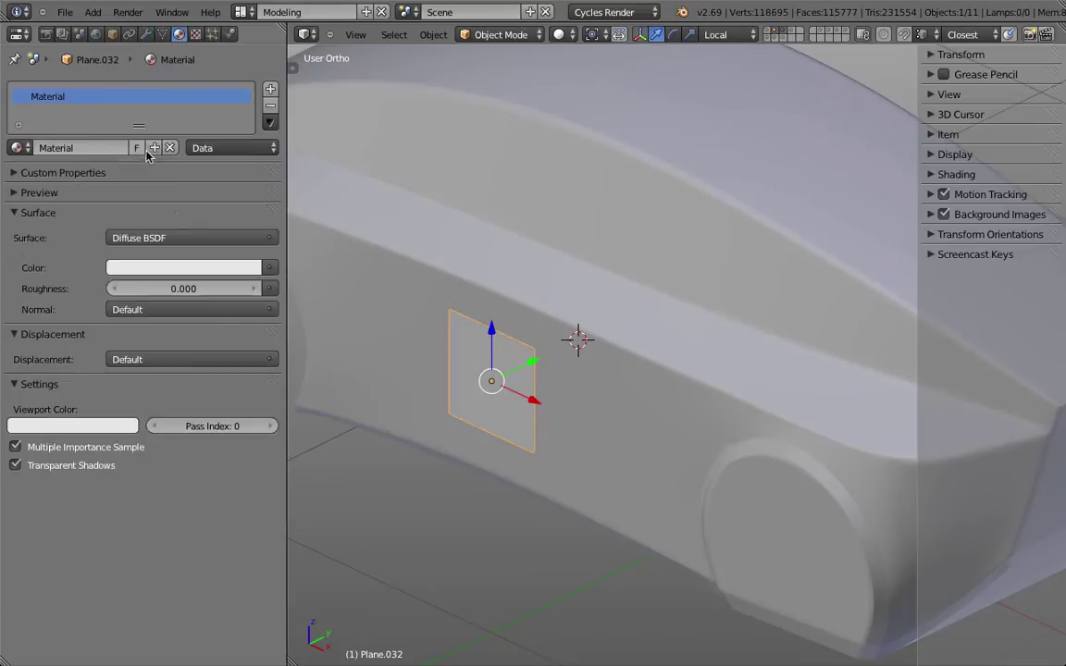
click(120, 426)
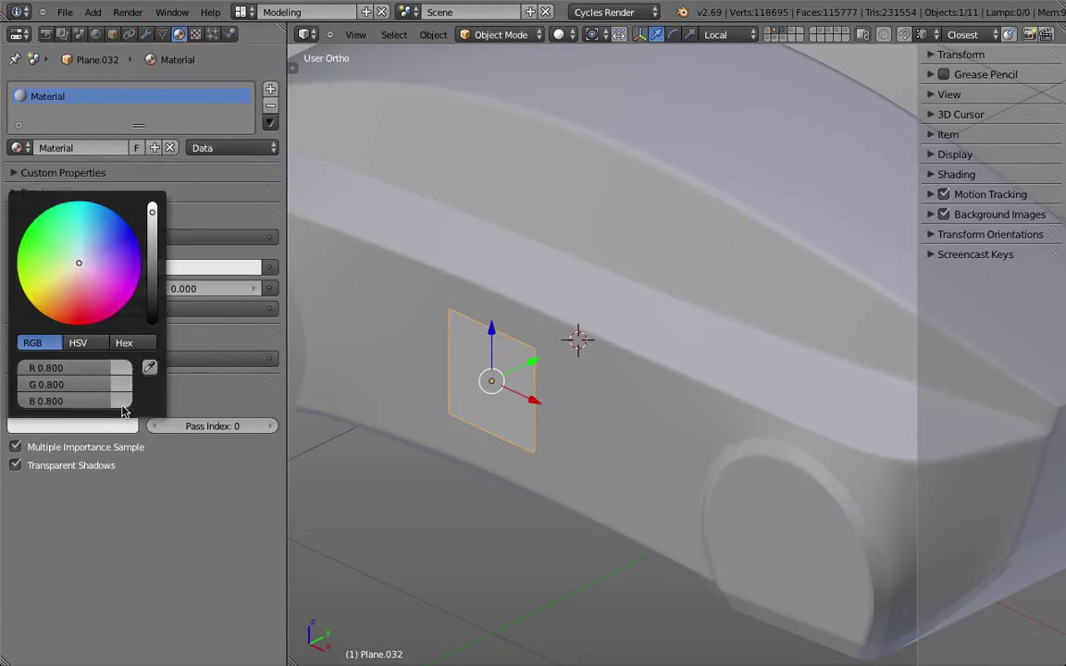
click(78, 320)
drag(78, 320, 81, 315)
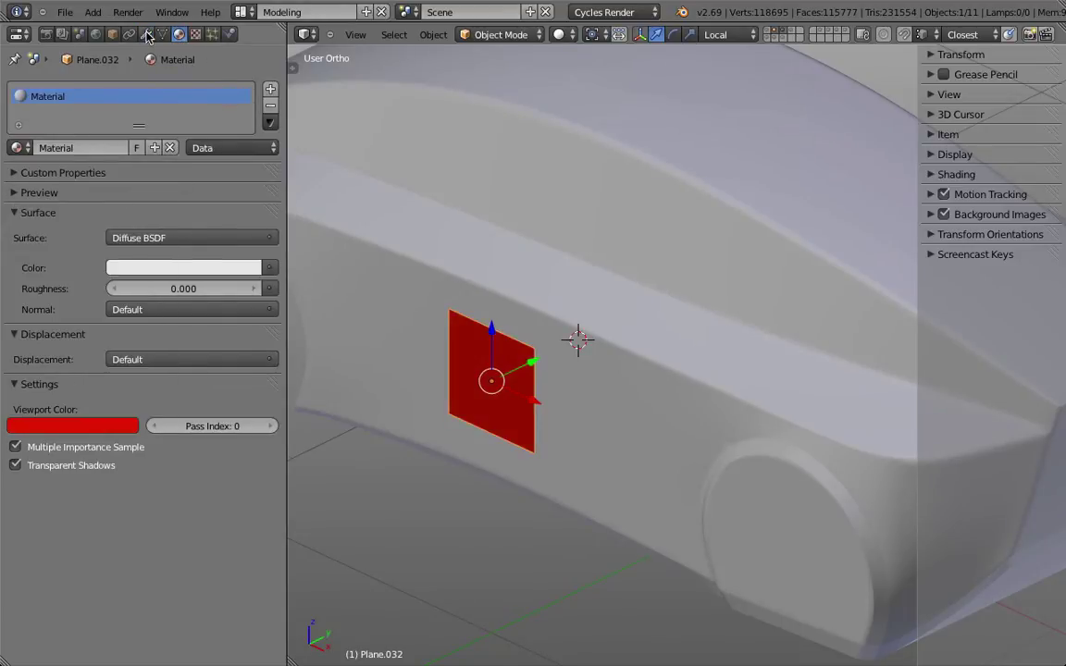
Step: Set the plane's Shrinkwrap target to Car Body.003, using Project mode with an offset of -0.02
click(145, 34)
click(84, 185)
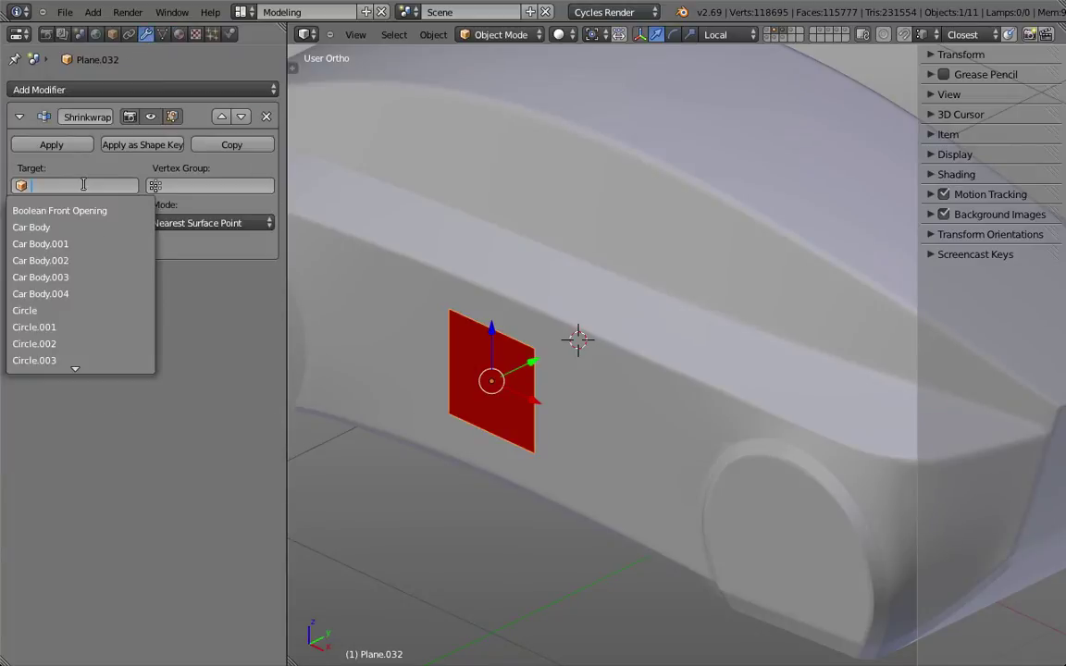
text(003)
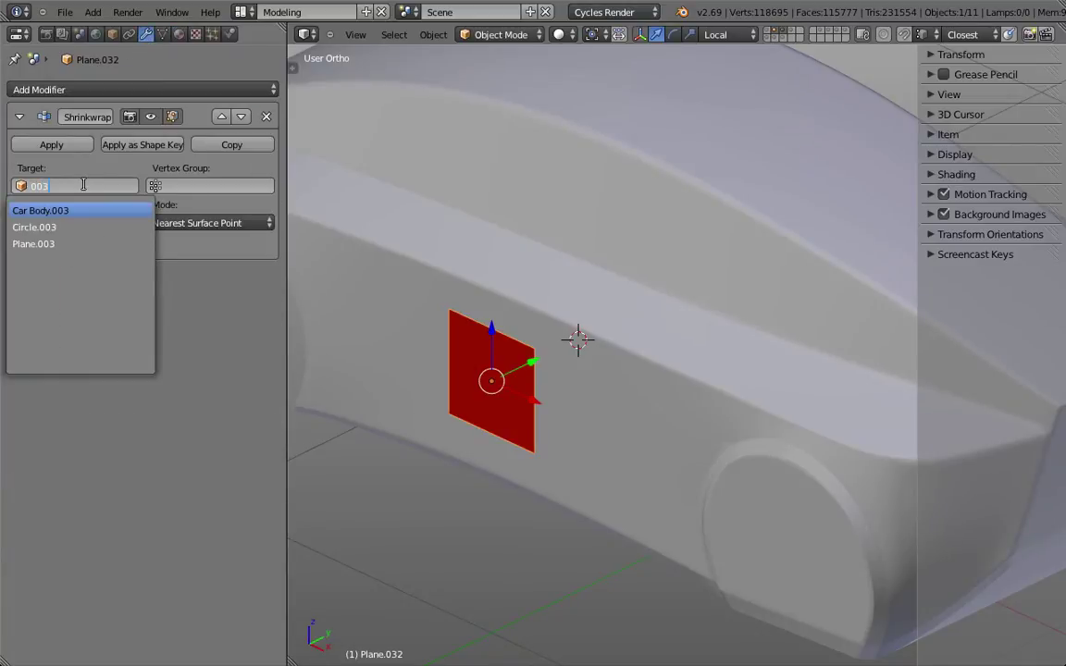
key(Return)
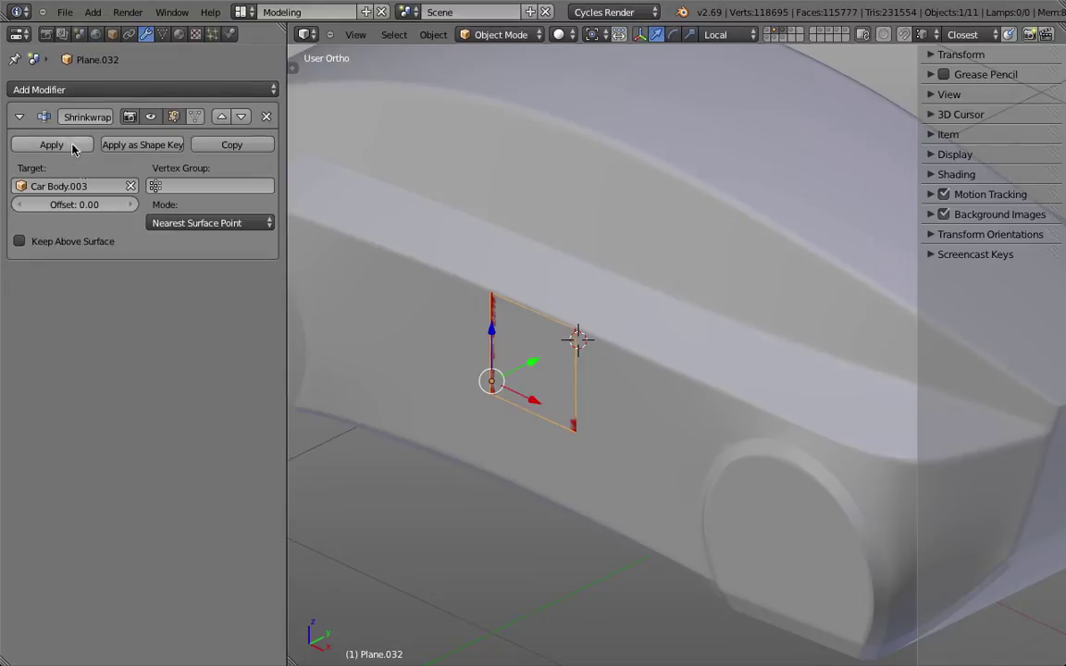
click(175, 222)
click(206, 190)
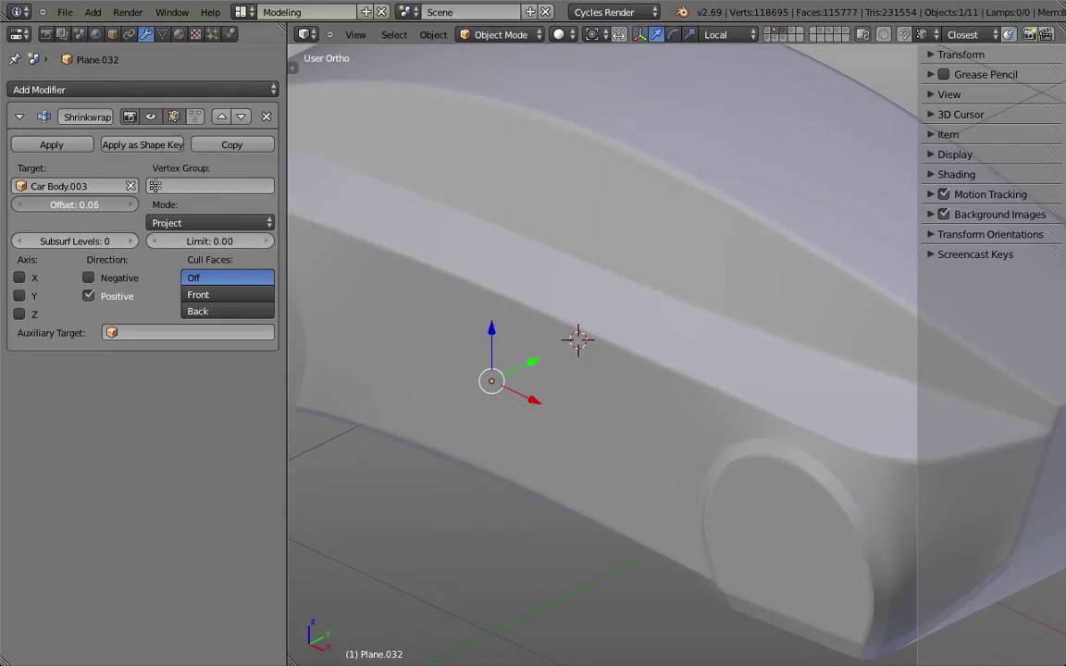
drag(74, 205, 61, 204)
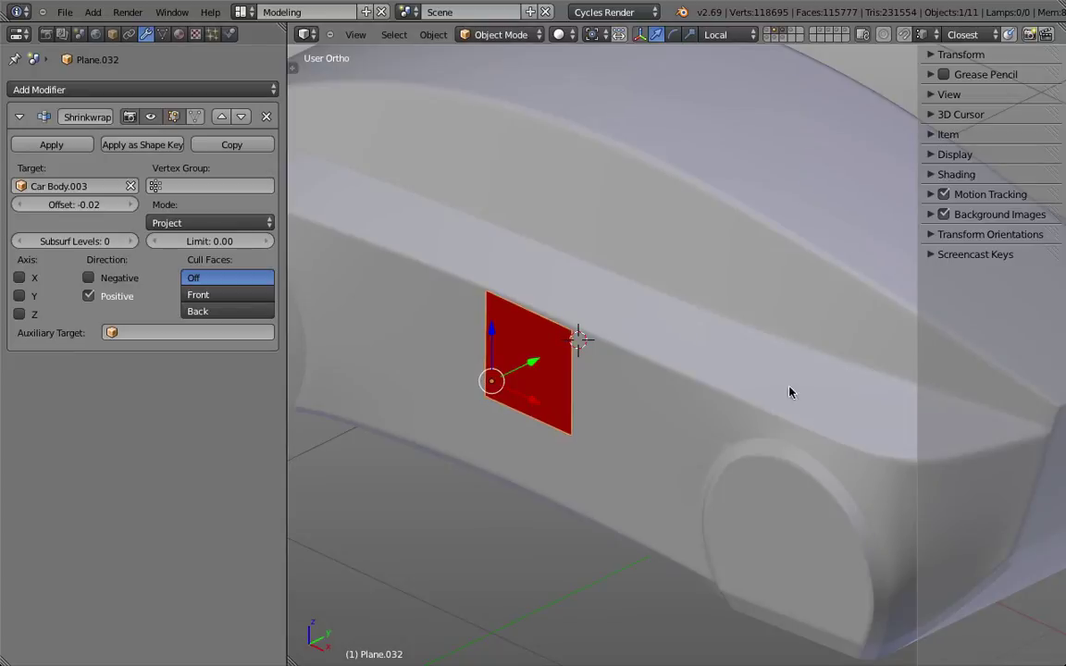
Step: Extrude the plane's top edge upward in Edit Mode so the projection wraps over the car's side shoulder
middle_drag(789, 392, 658, 331)
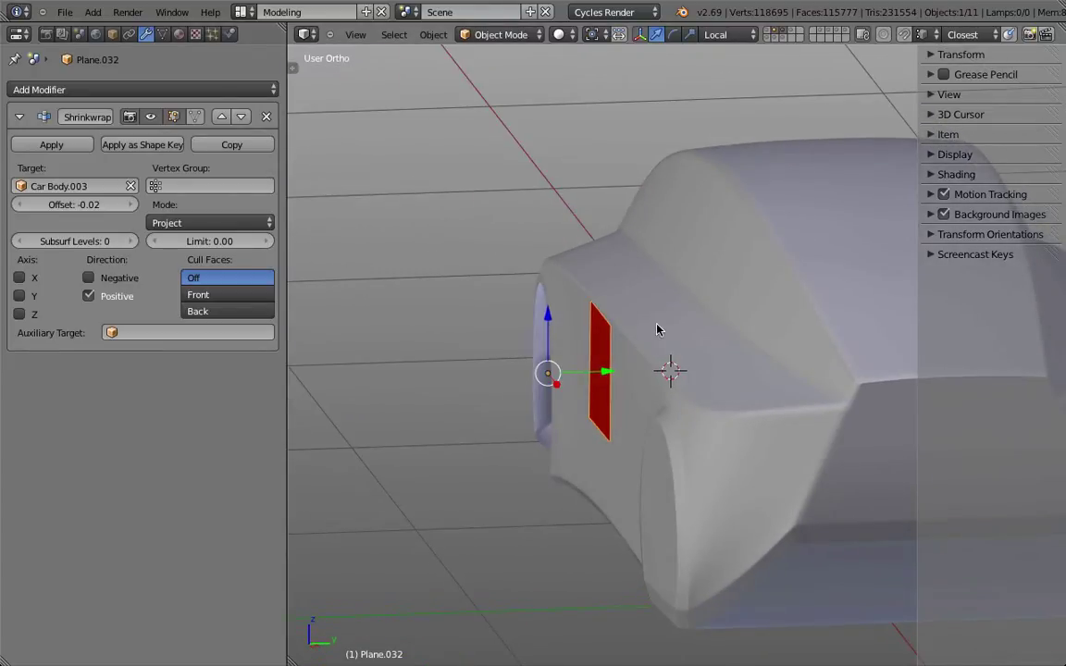
key(KP_1)
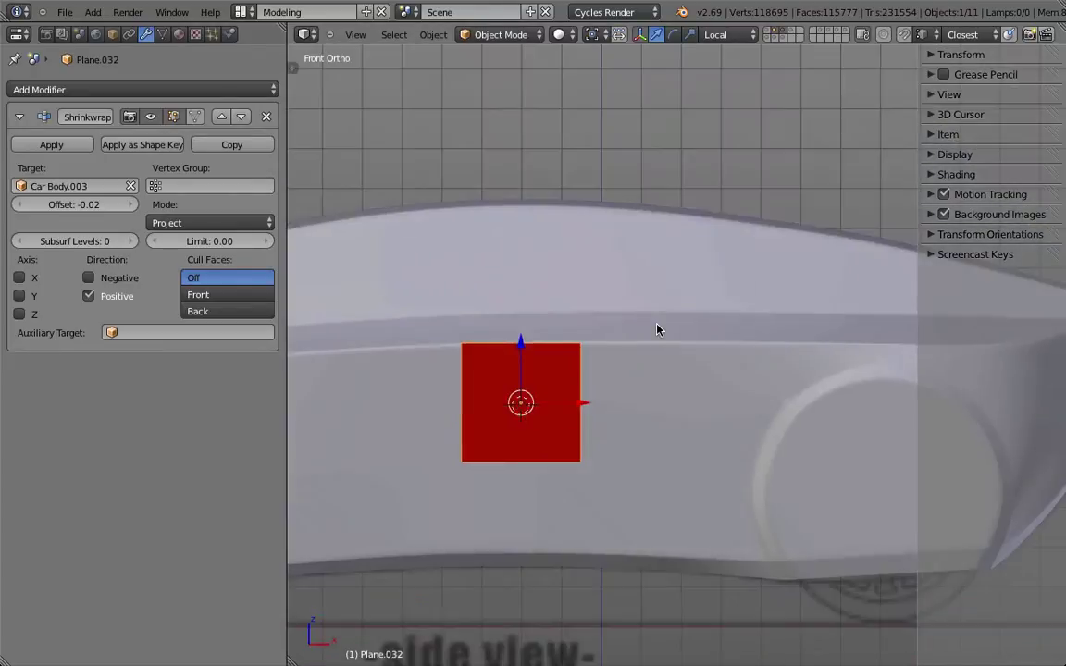
key(KP_3)
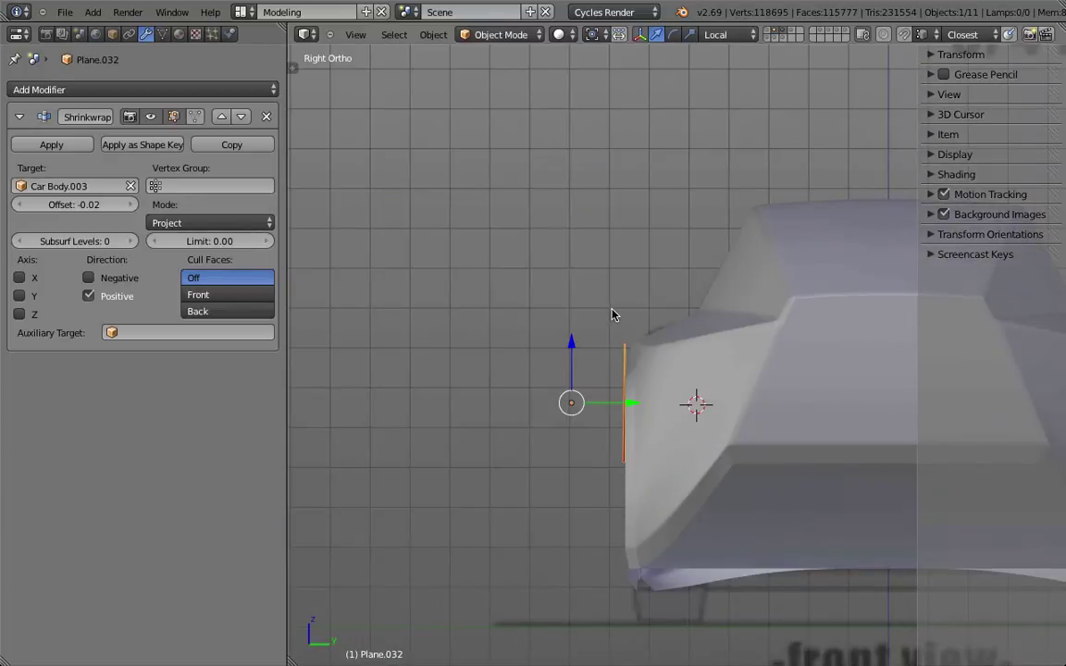
middle_drag(611, 314, 649, 325)
key(Tab)
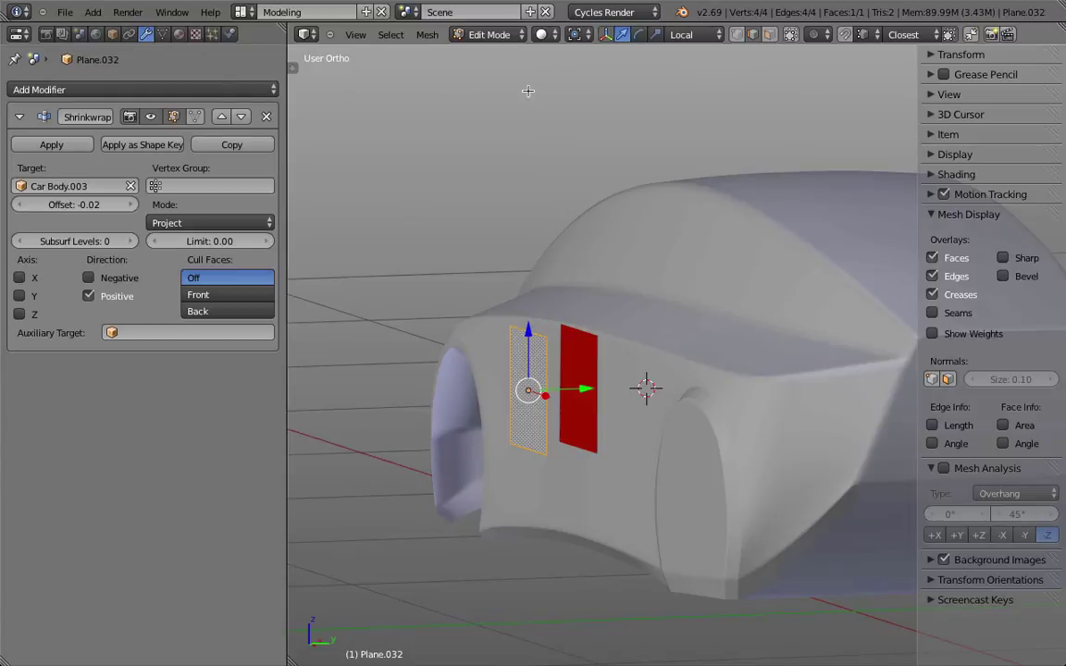
key(a)
right_click(530, 324)
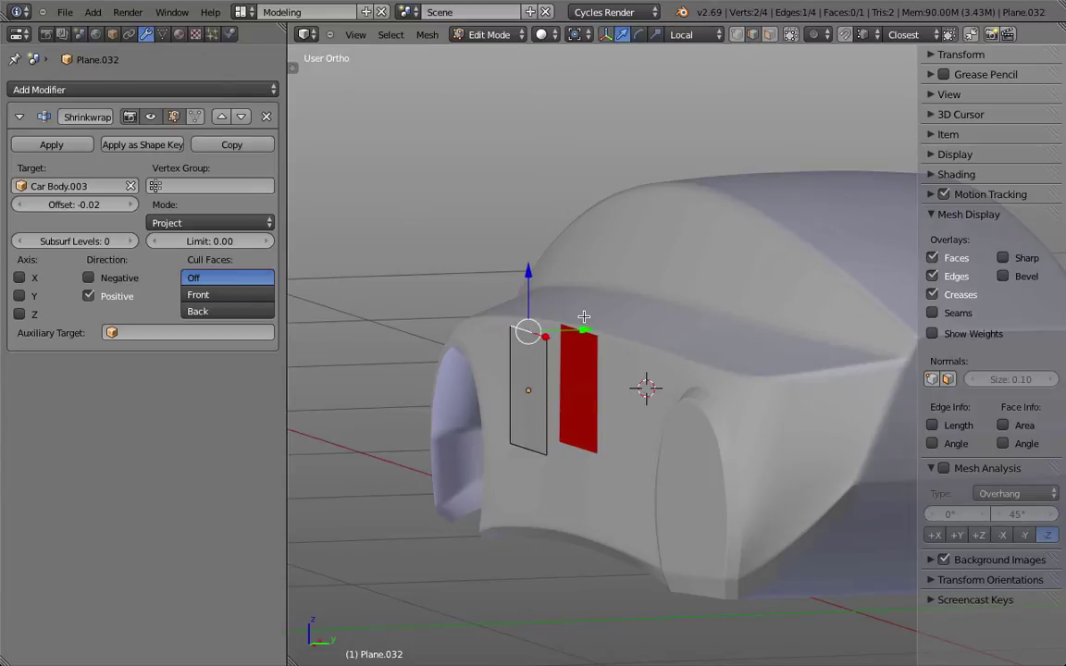
key(e)
drag(541, 276, 531, 242)
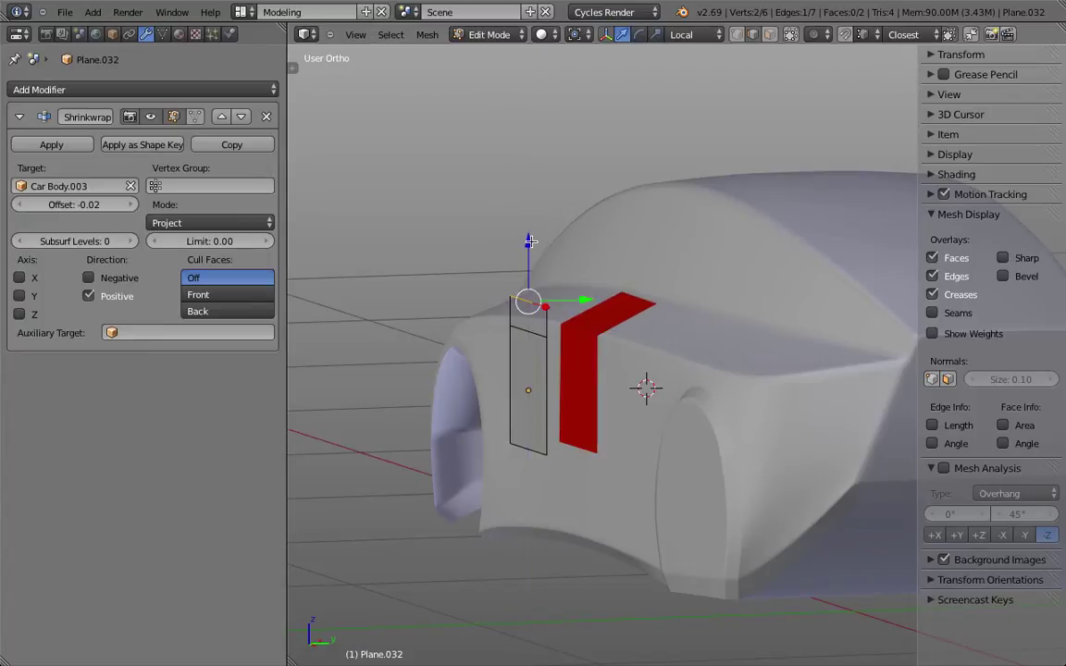
Step: Extrude the plane's top edge again and raise it along local Z to just below the car's roof height
key(KP_3)
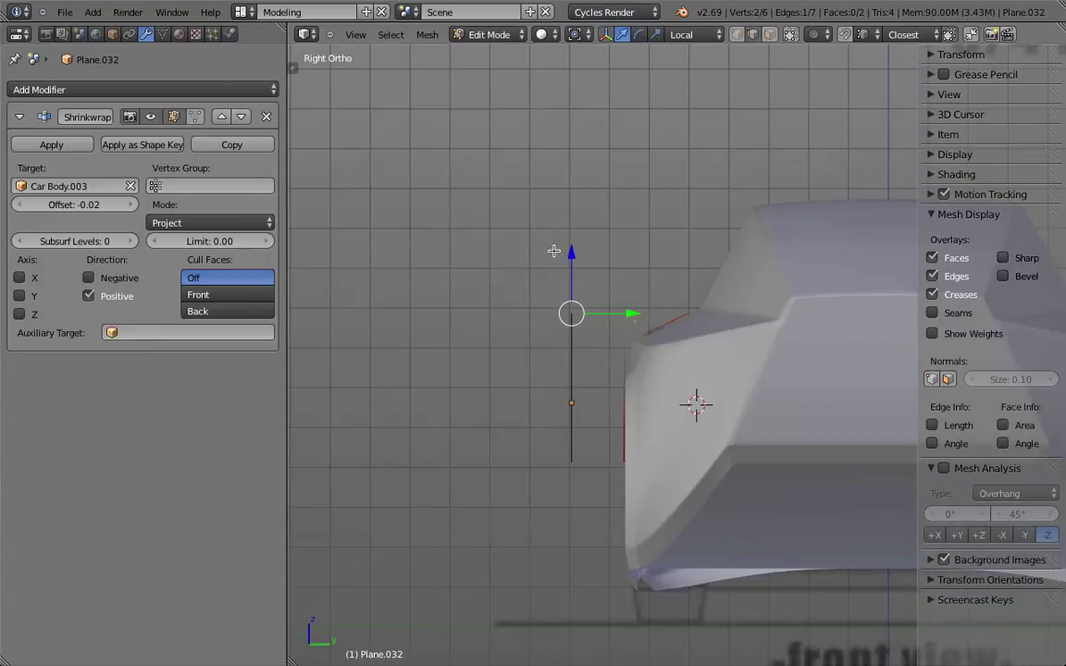
mouse_move(648, 316)
middle_down()
mouse_move(638, 309)
mouse_move(647, 312)
middle_up()
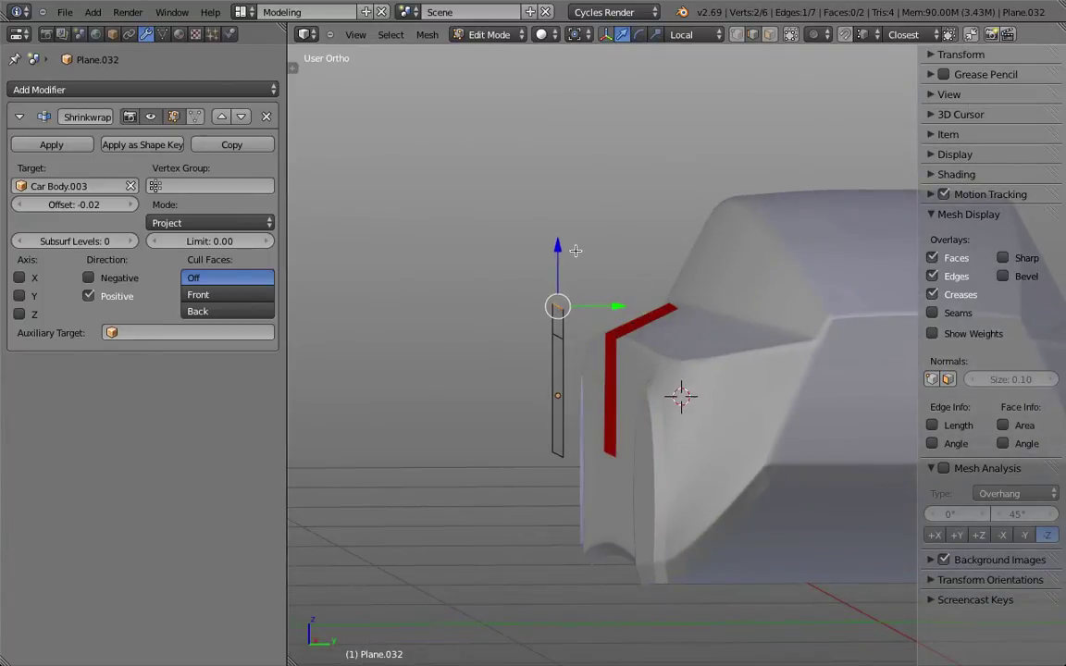
key(e)
key(Escape)
key(g)
key(z)
key(z)
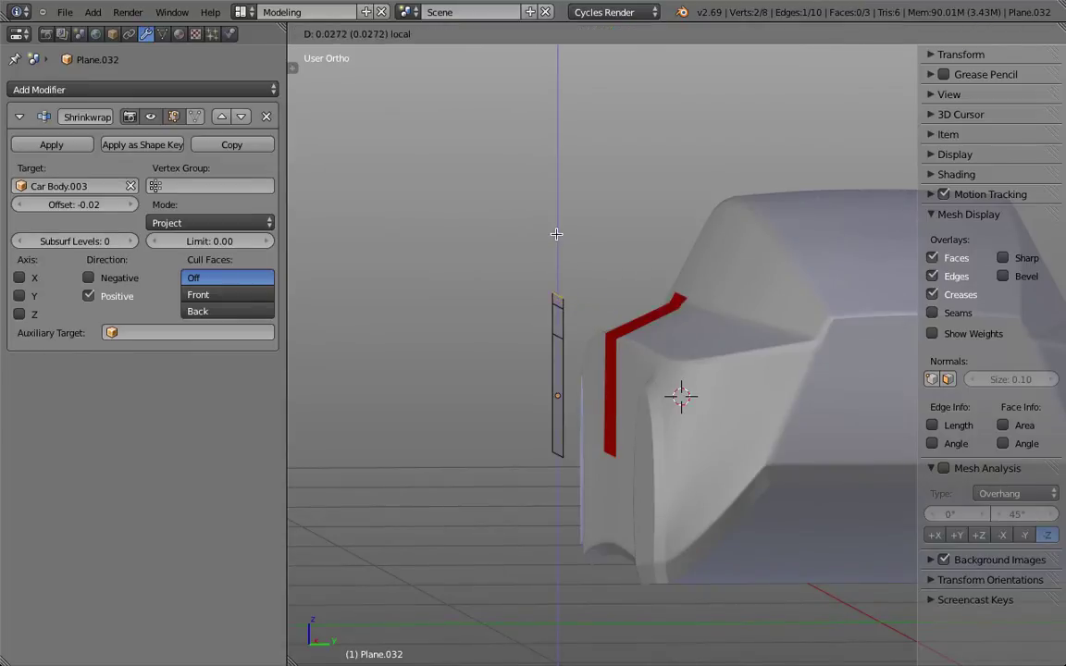
click(576, 157)
Step: Extrude the plane's top edge again and raise it along local Z to above the car's roof
key(e)
key(Escape)
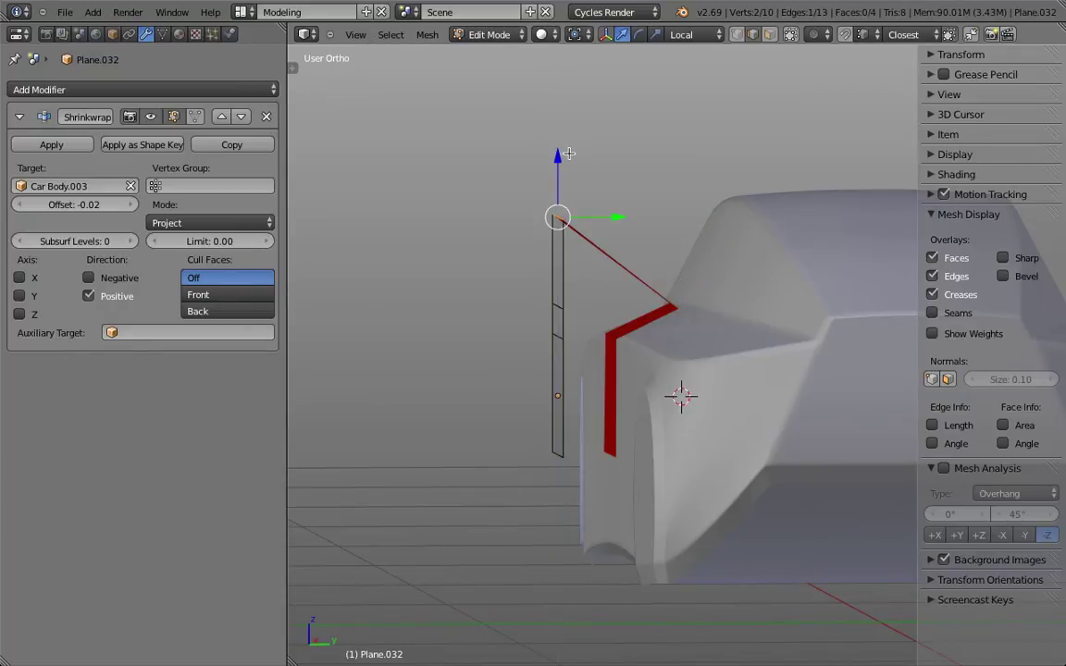
key(g)
key(z)
key(z)
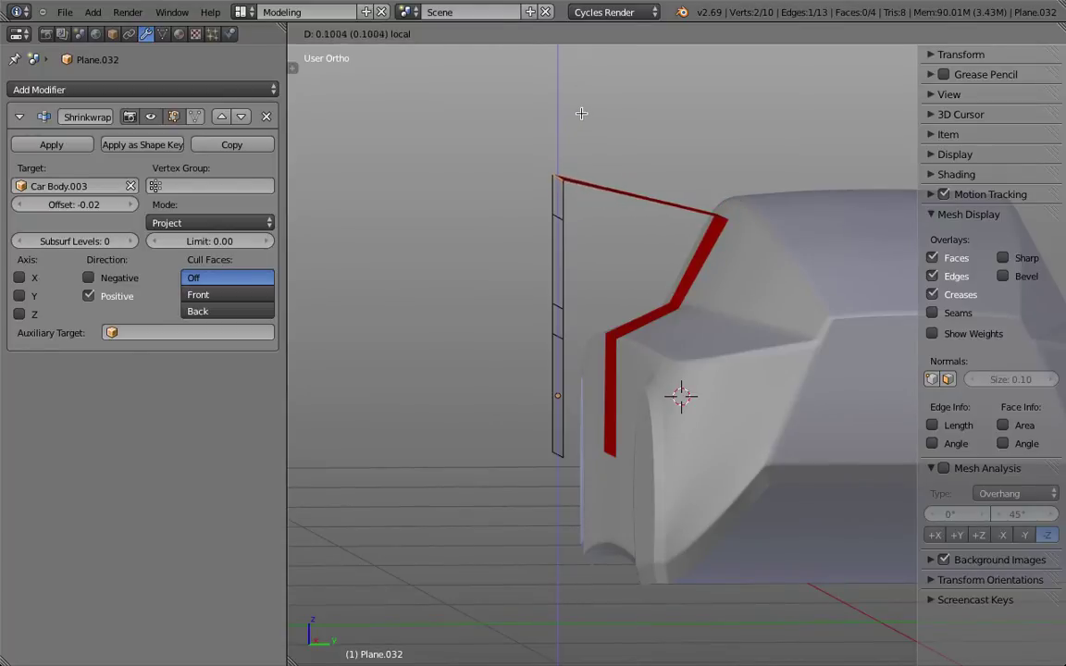
click(585, 105)
Step: Move the plane's top edge along local Y over the near side of the car's roof
scroll(606, 206, down, 3)
key(KP_3)
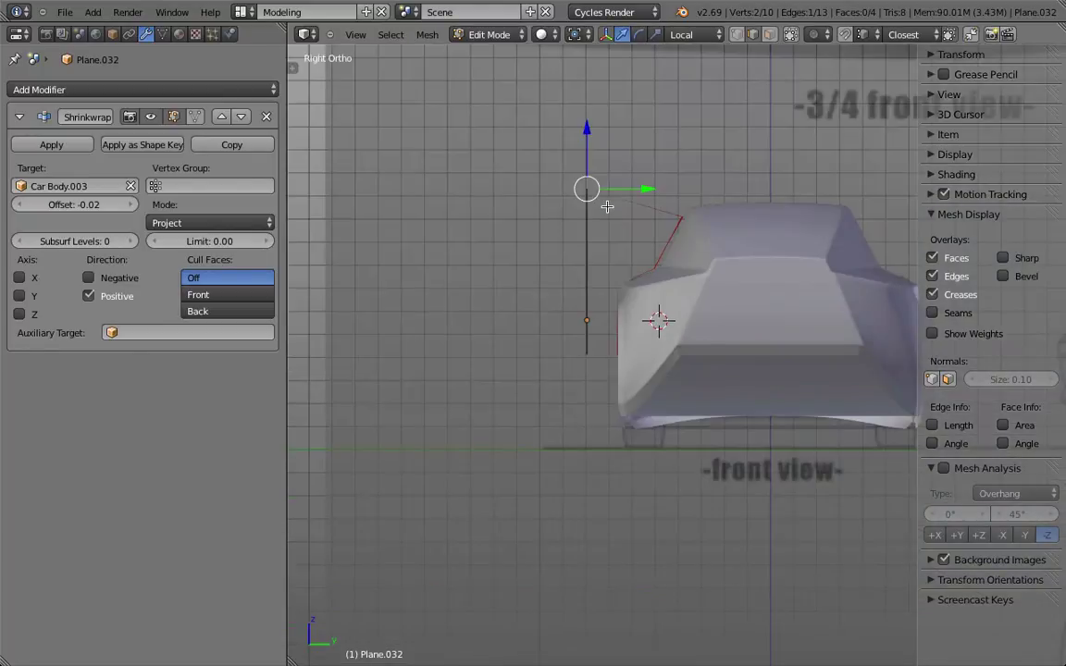
key(z)
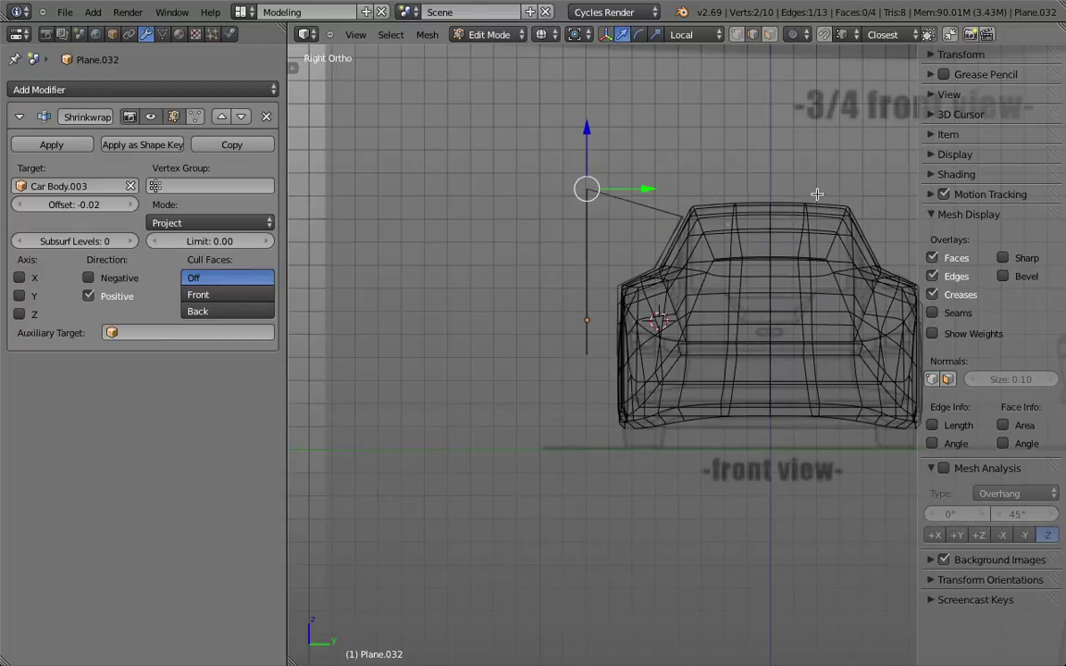
mouse_move(817, 194)
middle_down()
mouse_move(862, 324)
mouse_move(857, 280)
mouse_move(636, 204)
middle_up()
key(z)
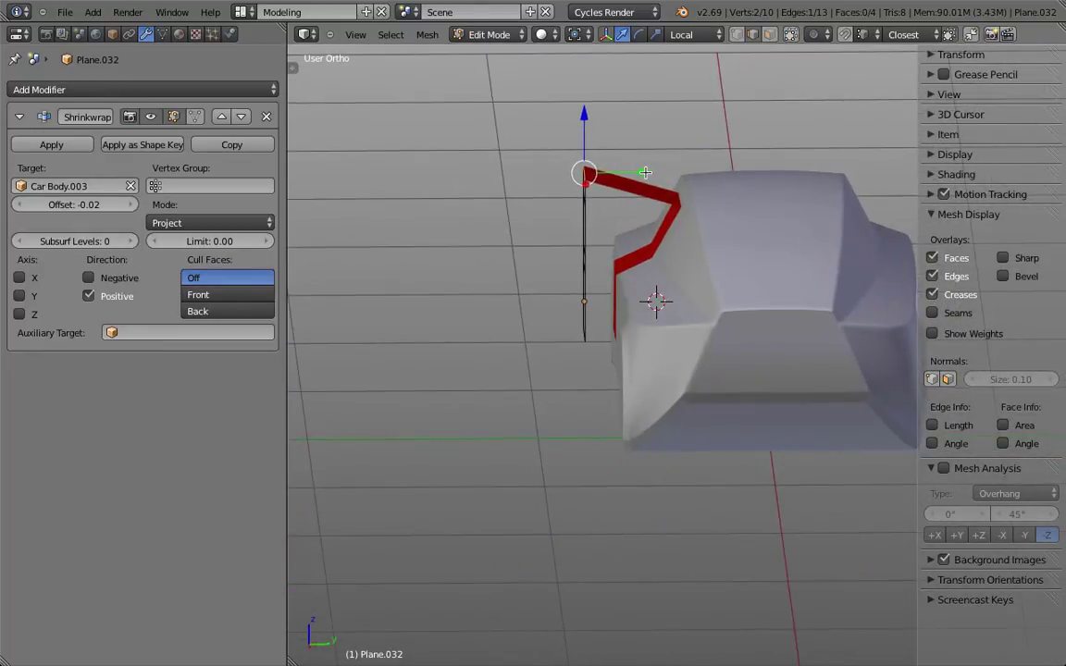
drag(645, 172, 760, 176)
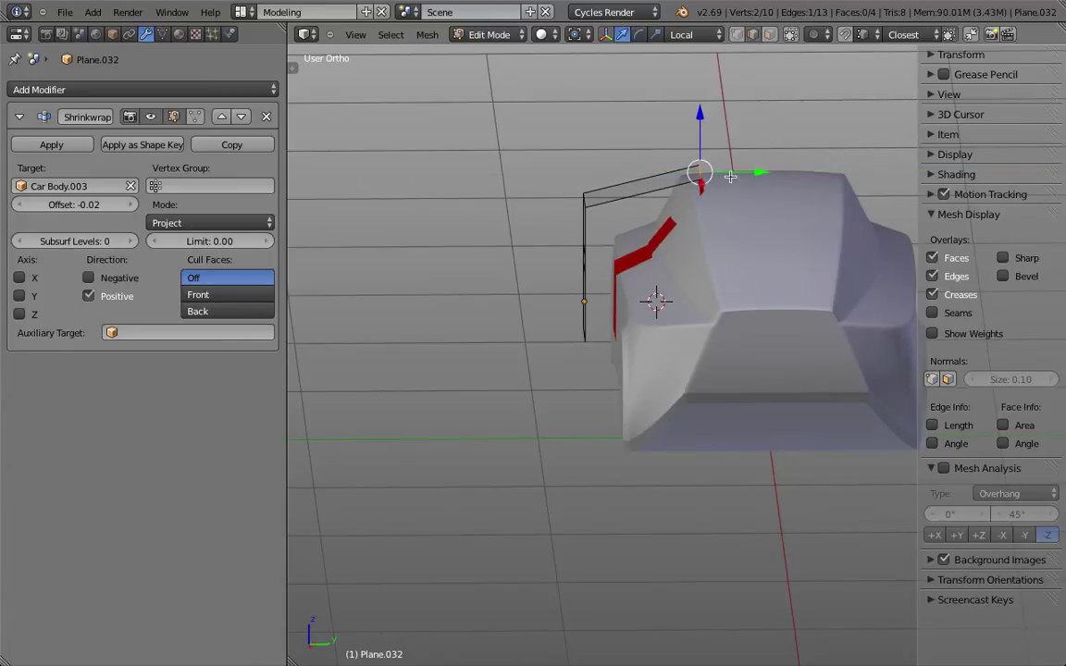
middle_drag(730, 175, 594, 235)
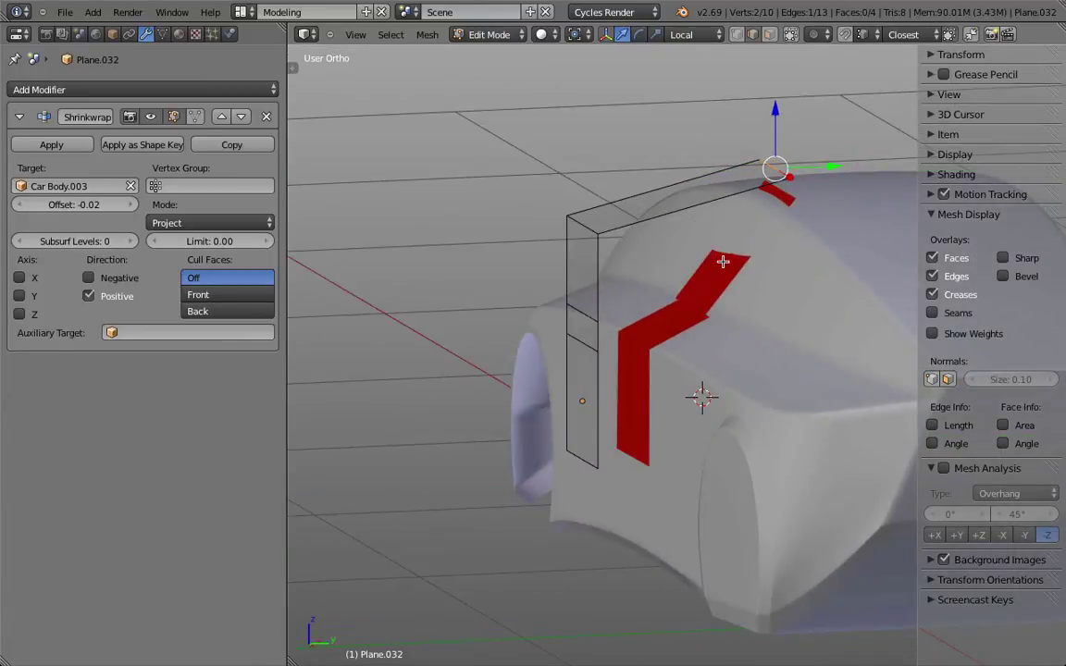
Step: Extrude the end edge twice along local Y in the right wireframe view, extending the strip toward the roof's center
key(KP_3)
key(z)
scroll(723, 335, up, 2)
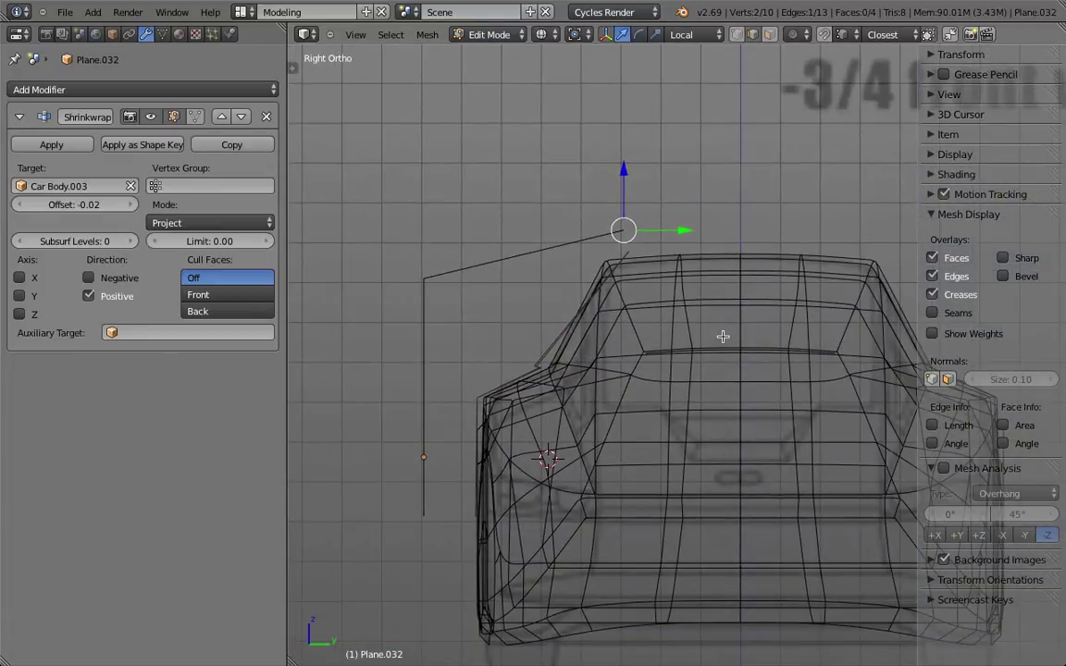
key(e)
key(Escape)
drag(683, 230, 734, 236)
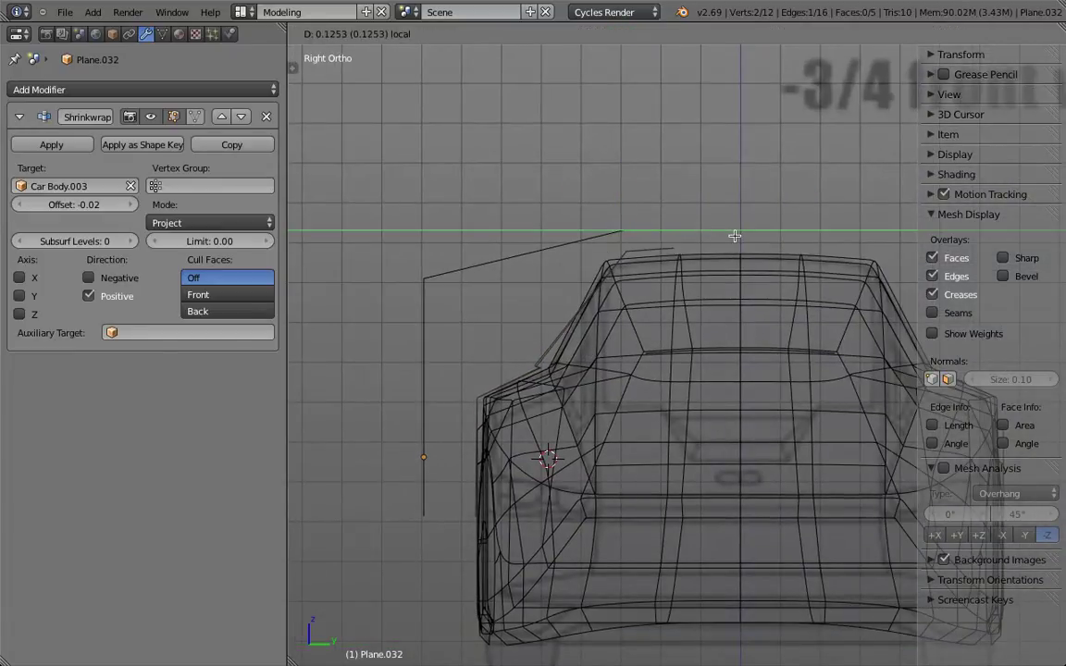
click(734, 236)
key(e)
key(y)
click(783, 252)
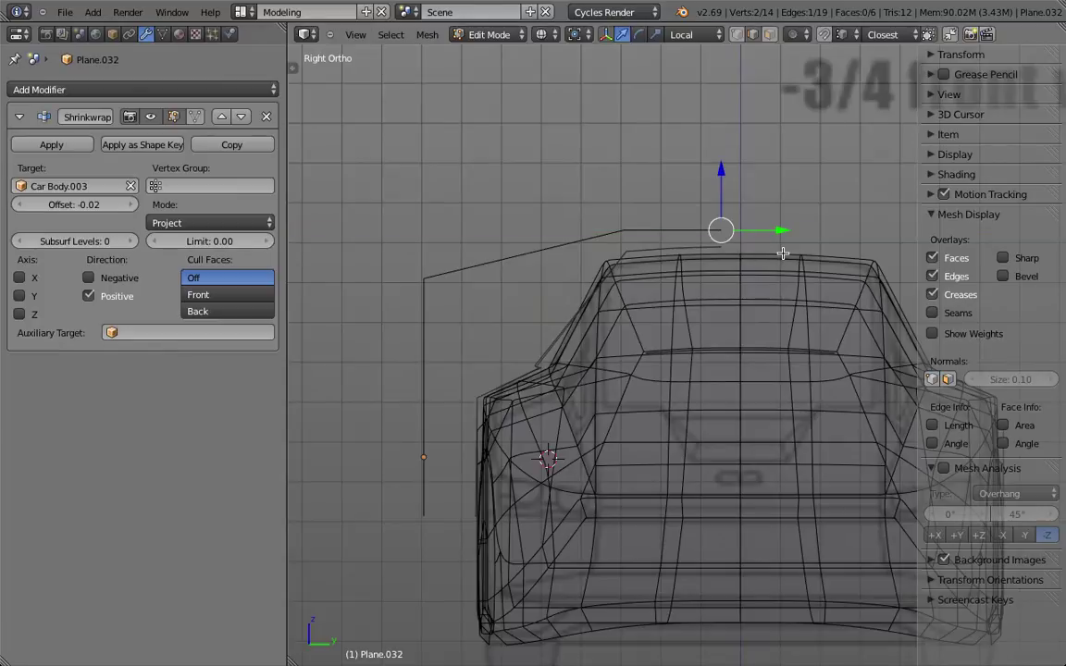
Step: Inspect the projected red strip on the shaded car body in Object Mode, then return to Edit Mode
mouse_move(783, 253)
middle_down()
mouse_move(733, 291)
mouse_move(745, 303)
mouse_move(707, 305)
mouse_move(688, 284)
mouse_move(707, 278)
mouse_move(715, 297)
middle_up()
key(z)
key(Tab)
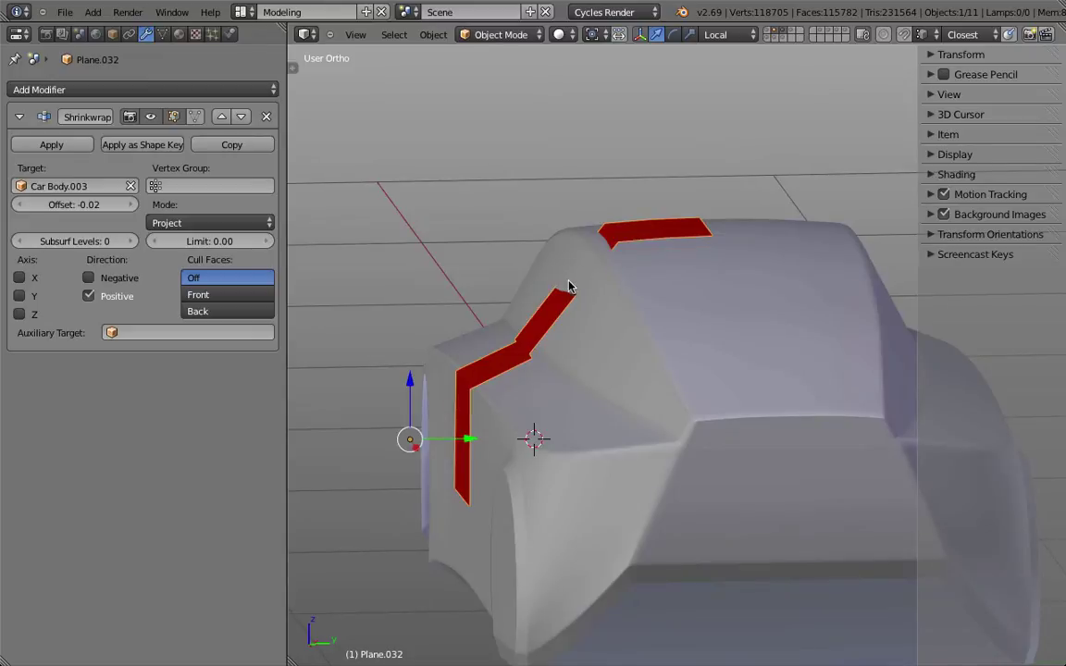
key(Tab)
scroll(584, 269, down, 1)
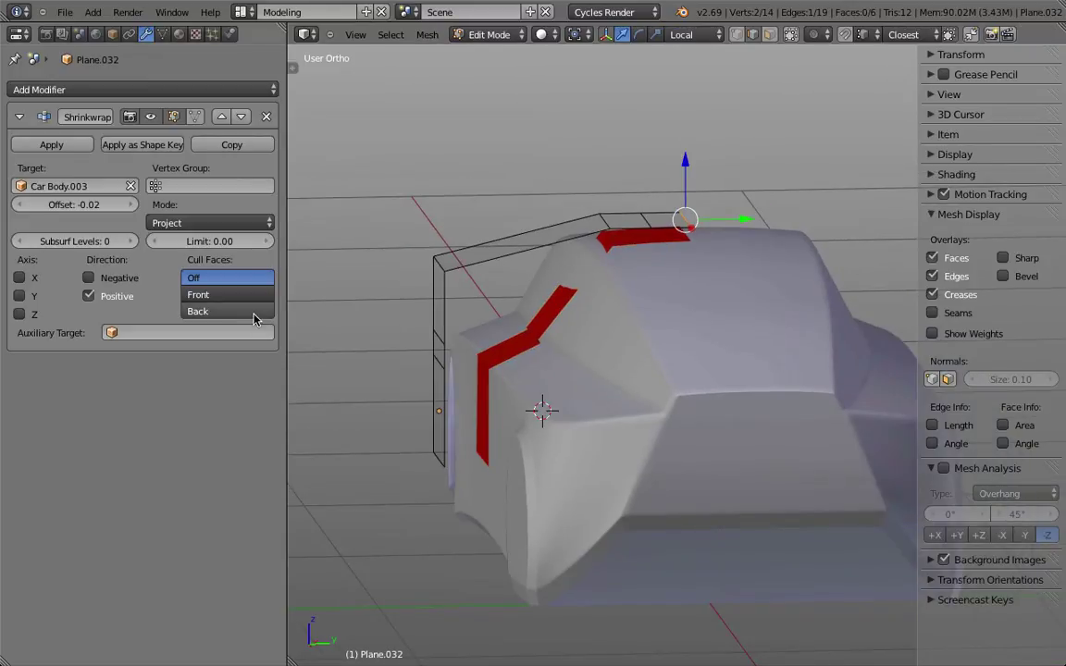
Step: Turn on the face normals display for the strip's mesh
click(932, 379)
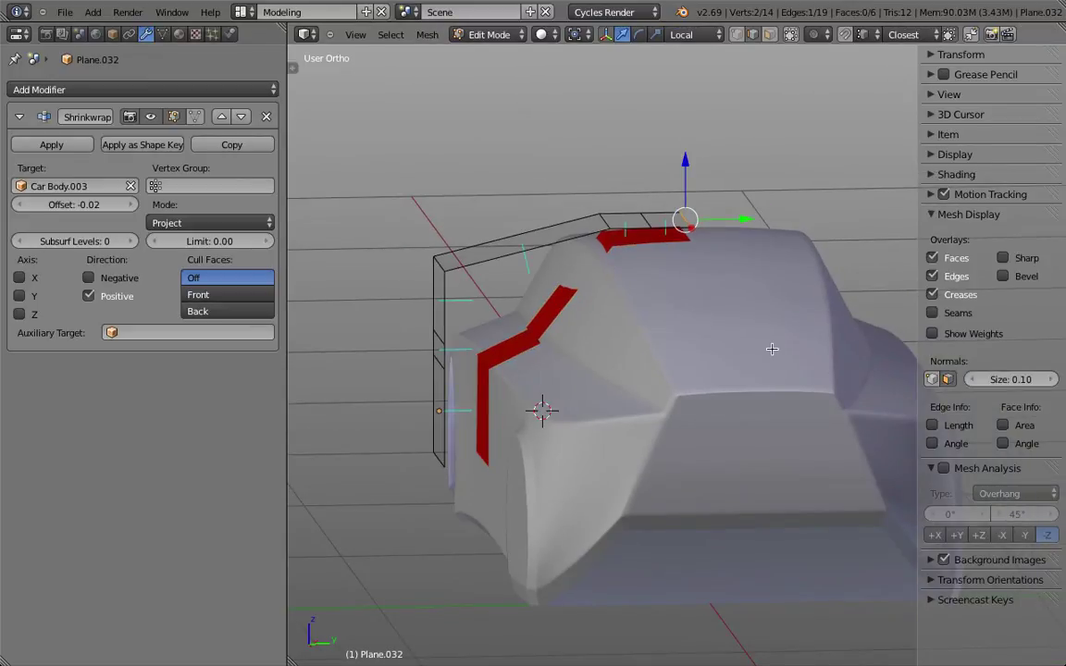
mouse_move(774, 349)
middle_down()
mouse_move(774, 305)
mouse_move(774, 349)
middle_up()
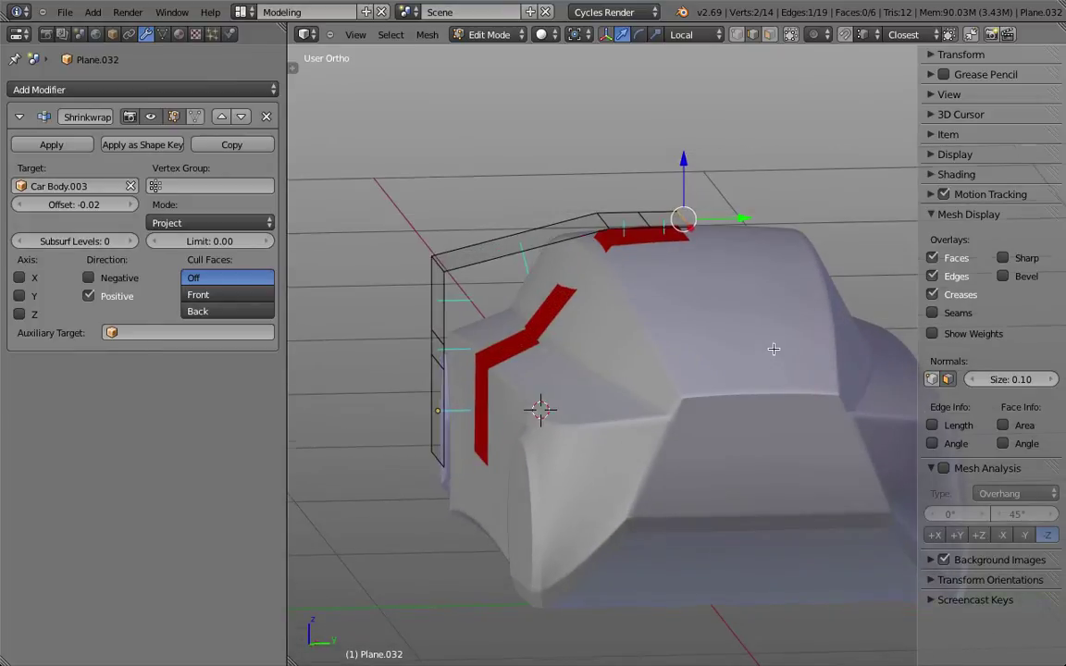
click(949, 380)
scroll(675, 225, up, 3)
Step: Examine the projection directions by selecting the strip's roof and slanted faces, and compare its corner with the gap in the red projection
click(767, 39)
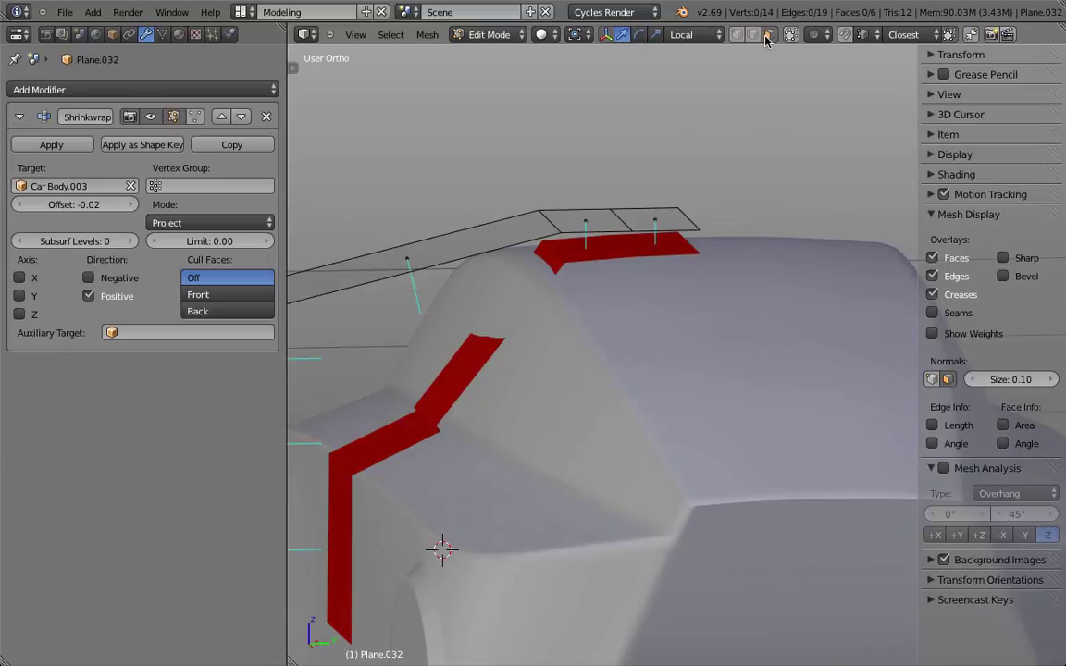
right_click(654, 212)
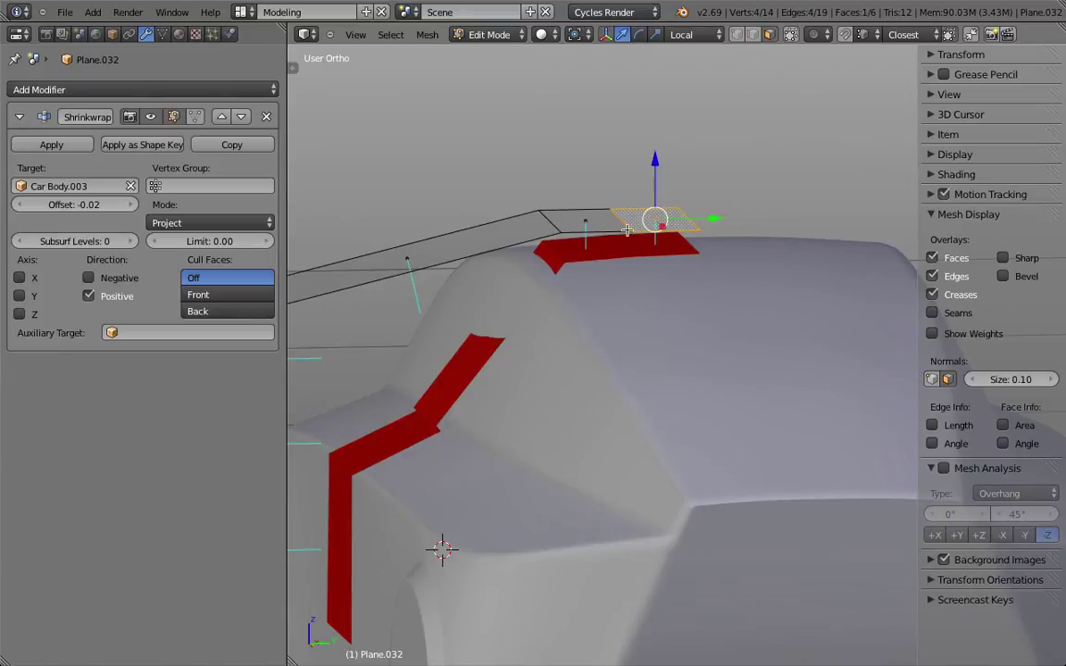
shift+middle_drag(627, 230, 641, 230)
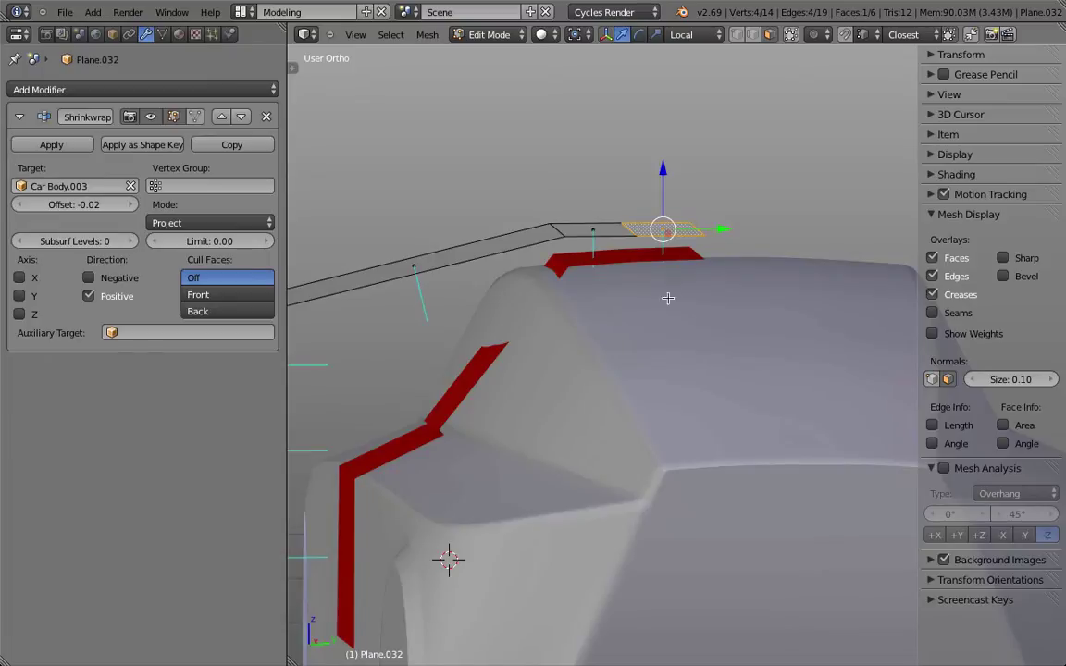
right_click(595, 240)
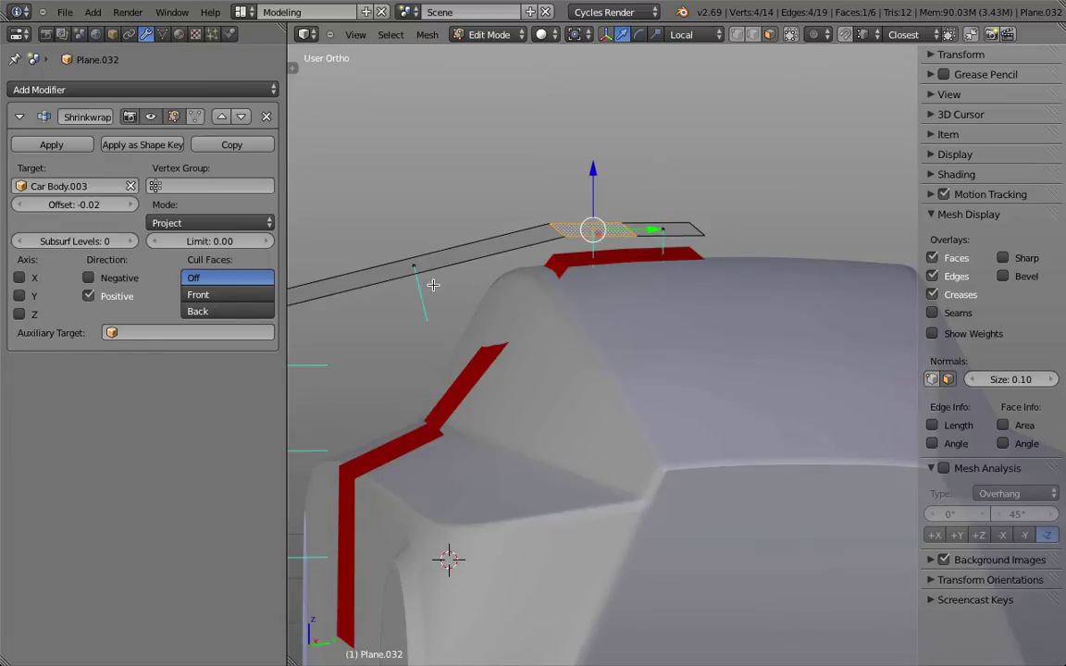
middle_drag(433, 285, 444, 324)
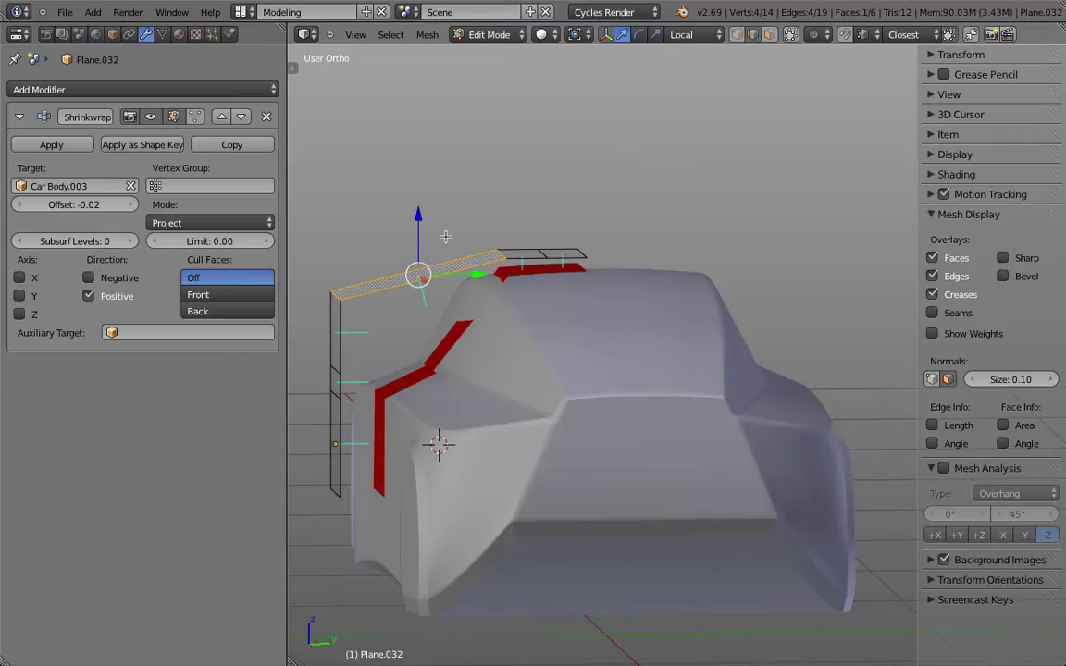
right_click(342, 313)
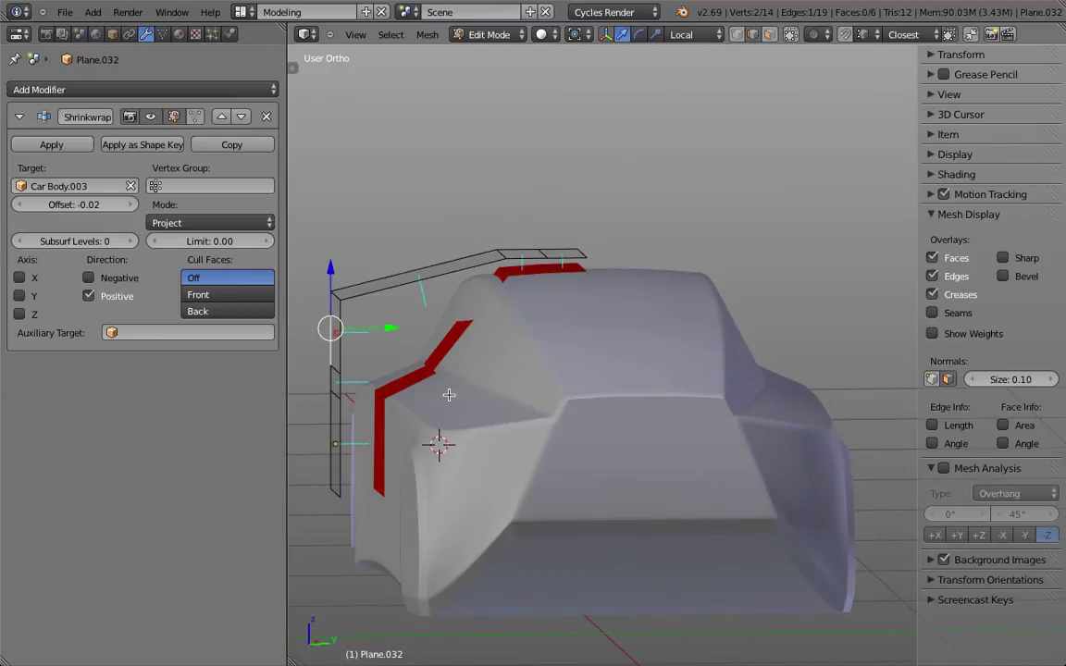
scroll(448, 395, up, 5)
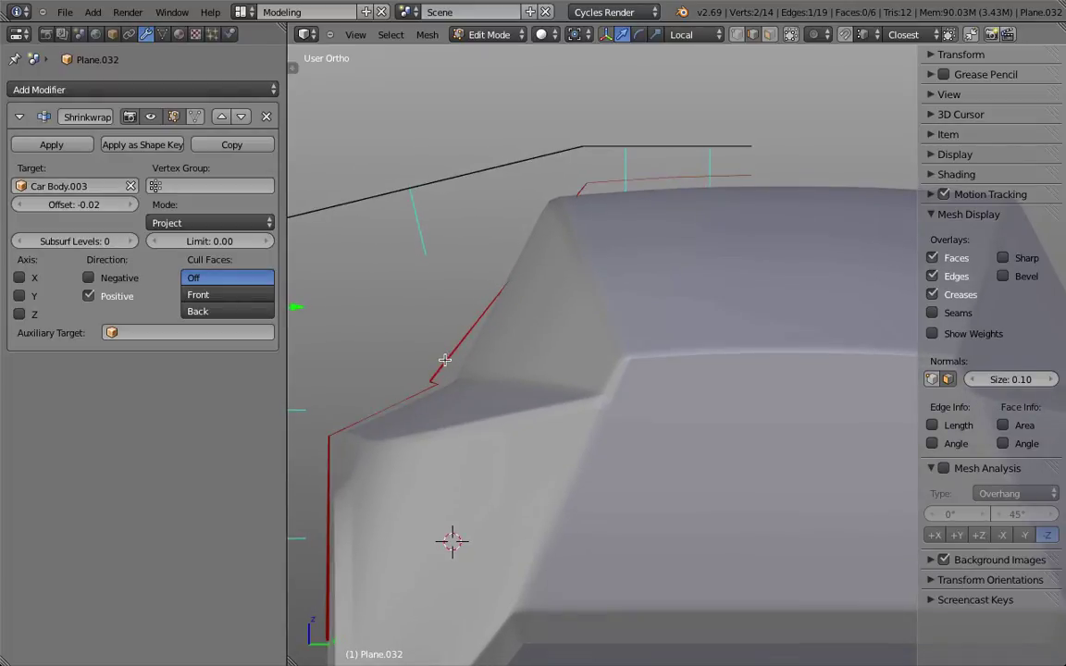
scroll(434, 383, down, 5)
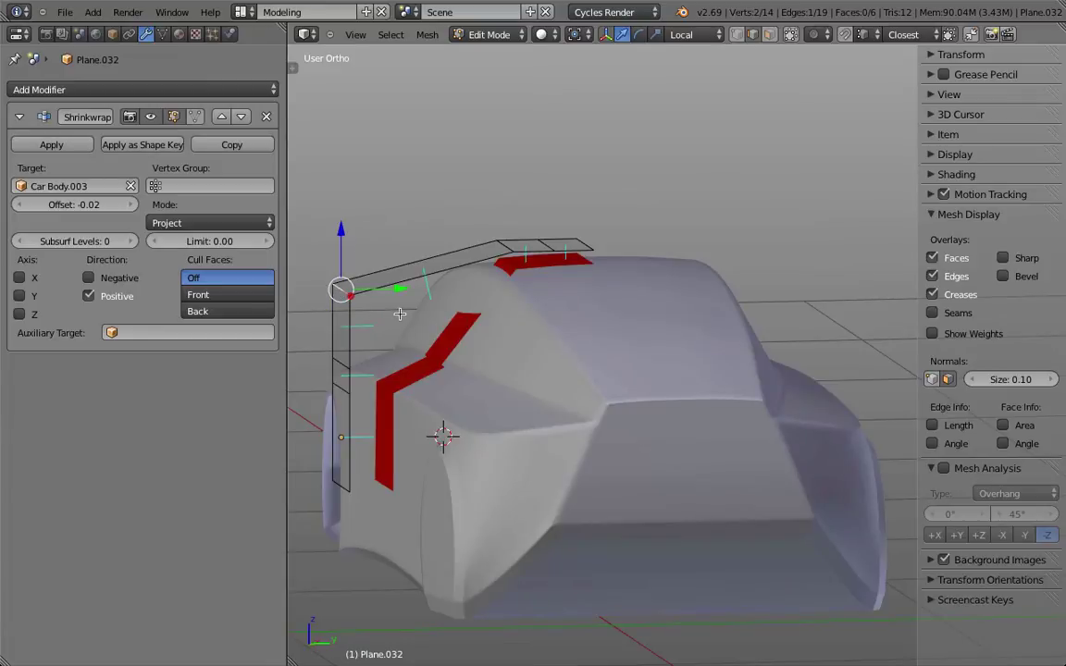
middle_drag(343, 290, 352, 292)
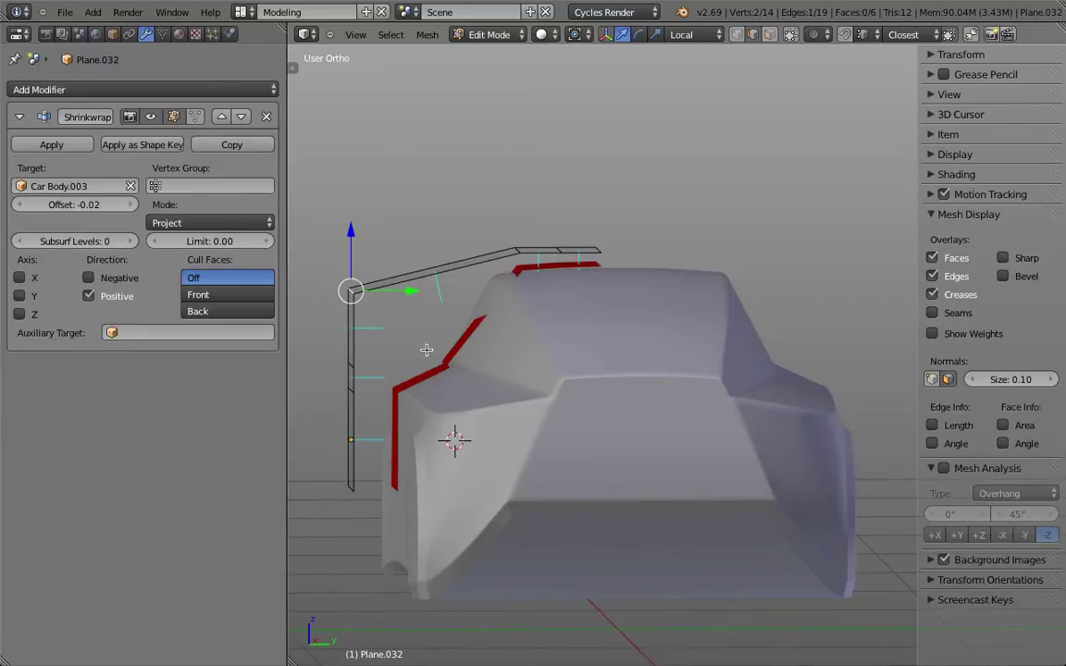
Step: Move the strip's upper corner edge, in the right wireframe view, to just outside the junction of the cabin side and shoulder
key(KP_1)
key(KP_3)
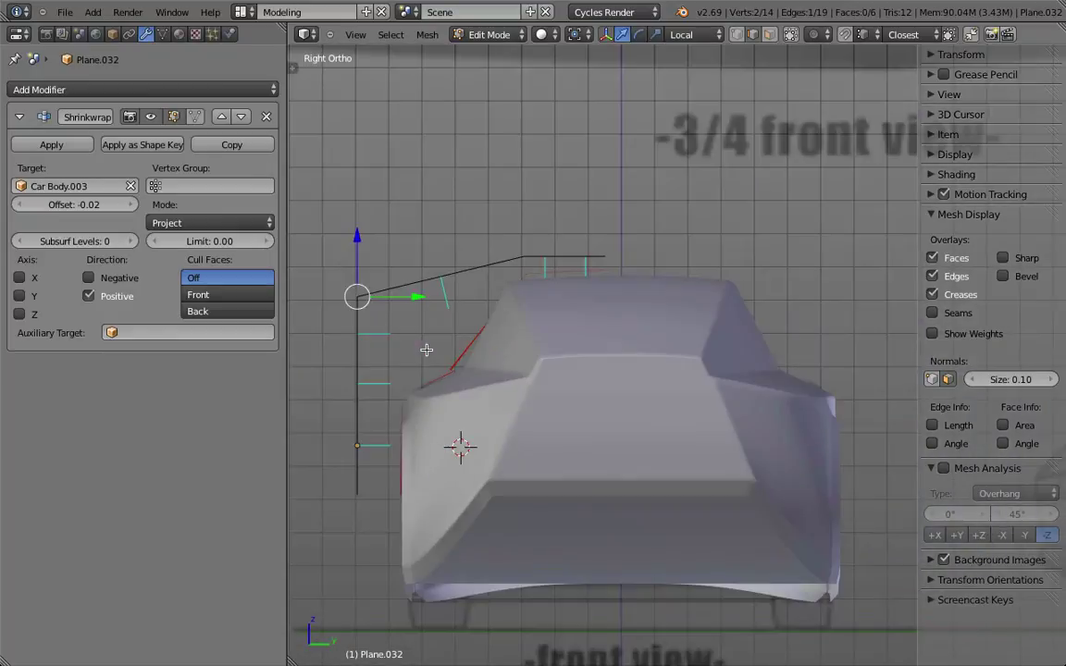
key(z)
scroll(423, 347, up, 1)
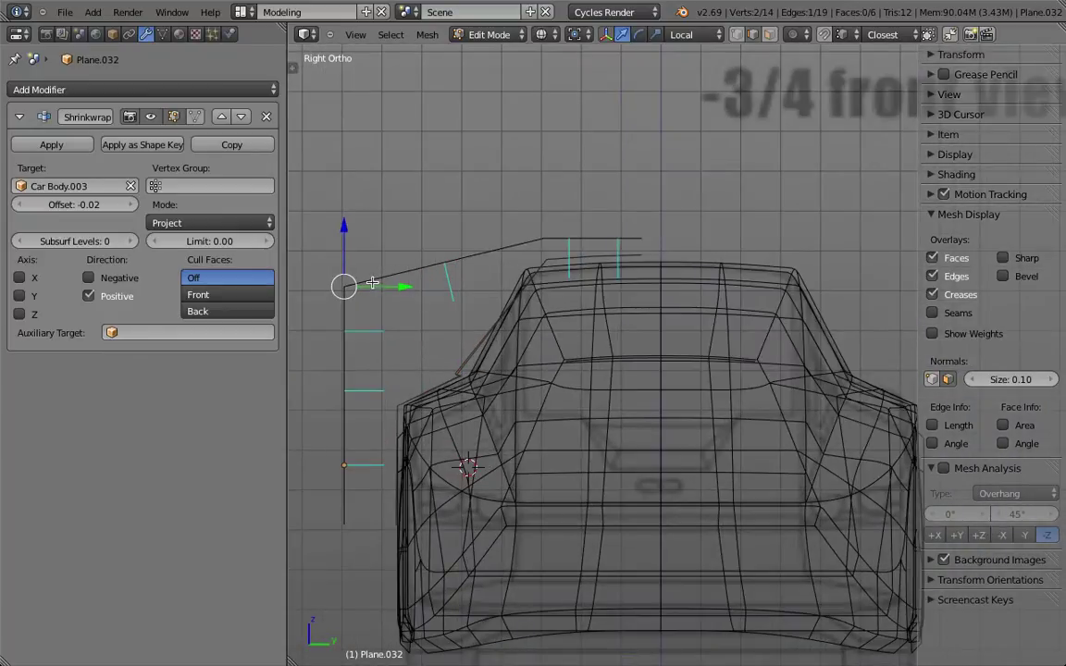
key(g)
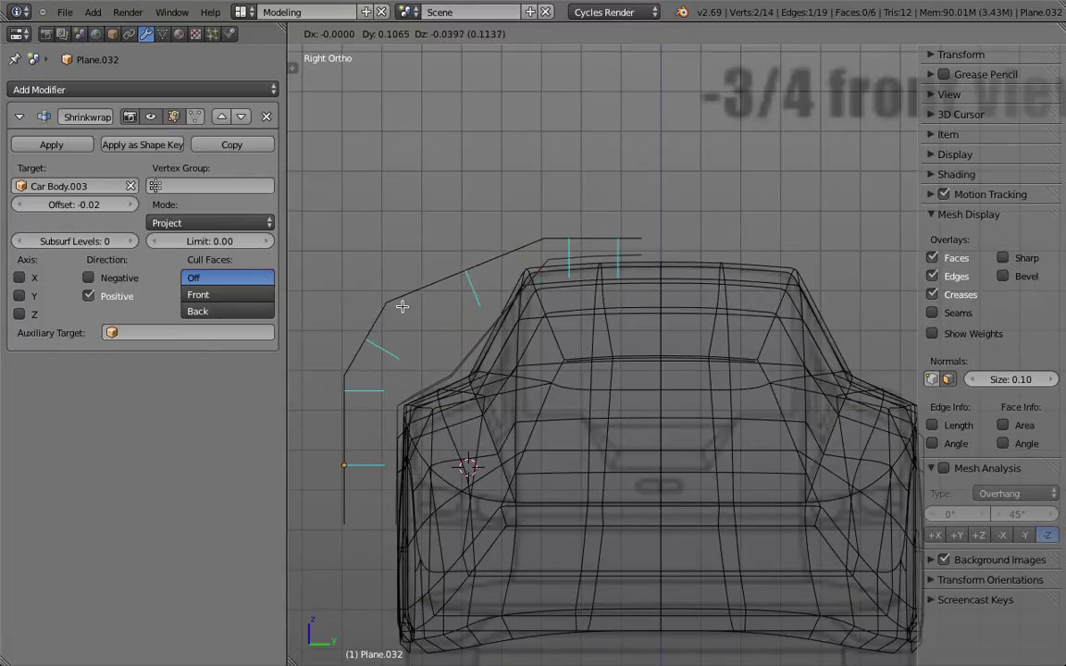
click(404, 310)
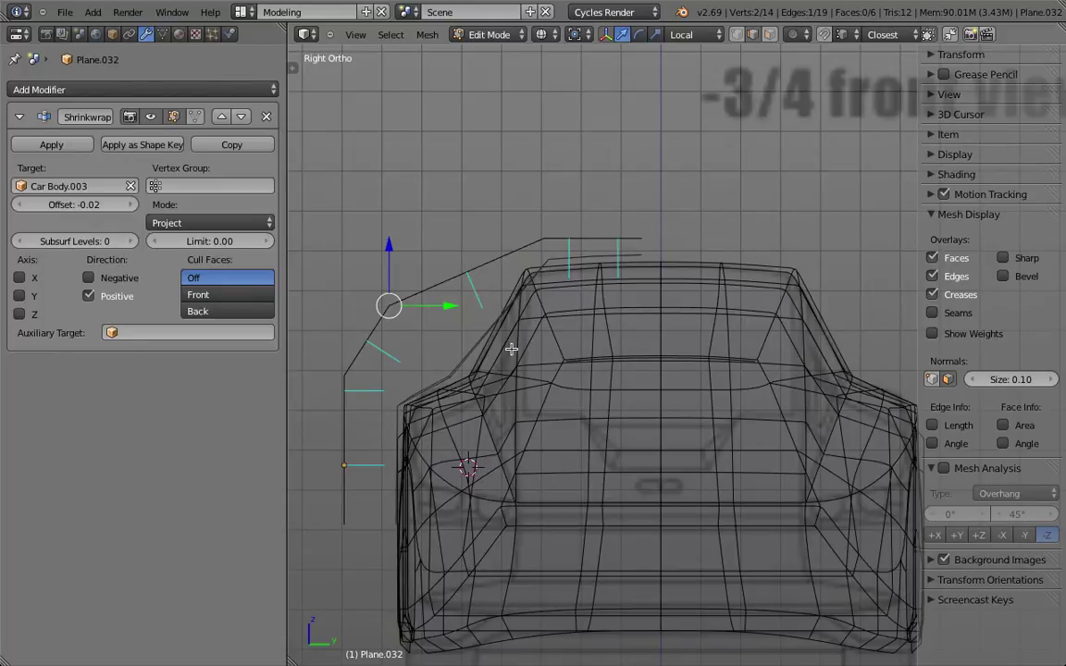
key(g)
click(475, 384)
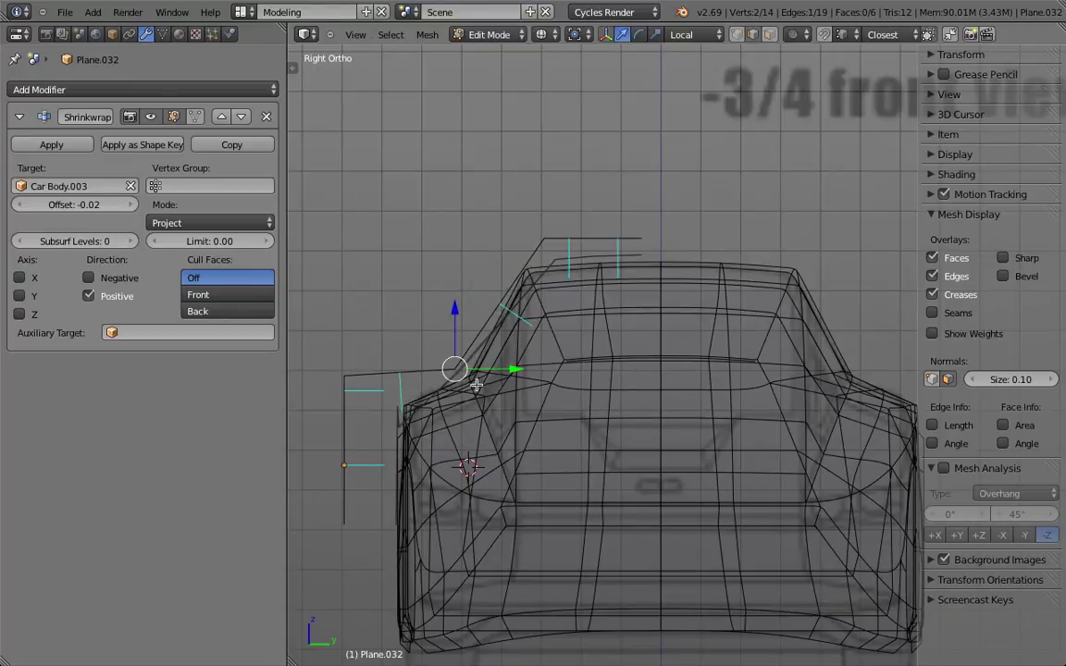
Step: Lay the next edge down along the shoulder slope and shift the two lowest edges inward, close to the car's side
right_click(341, 370)
key(g)
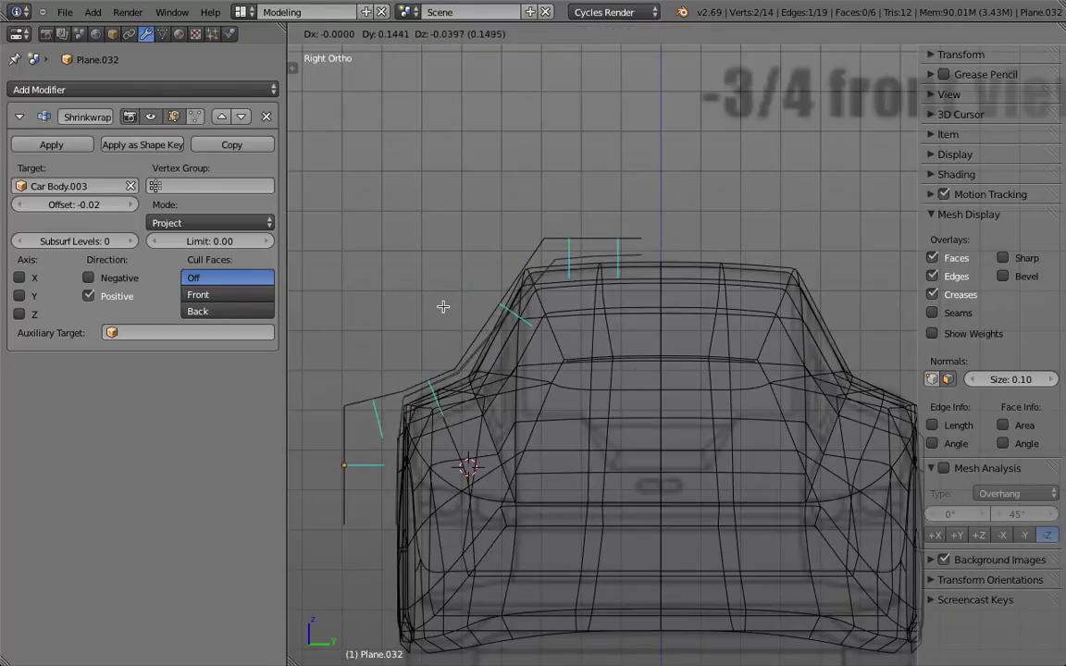
click(442, 309)
right_click(344, 405)
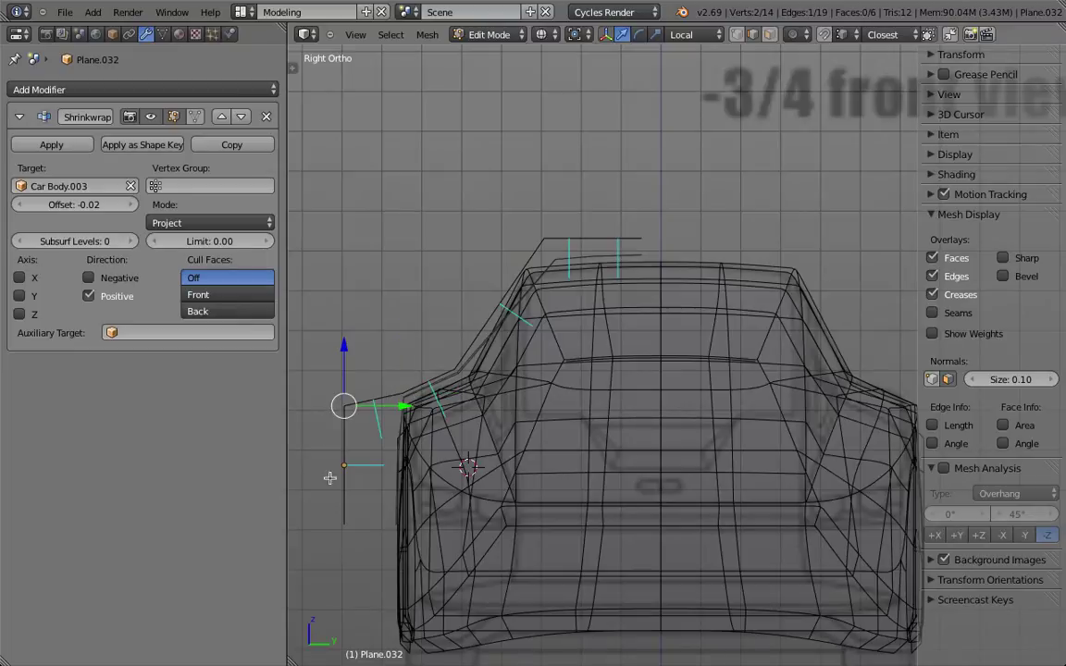
shift+right_click(347, 521)
key(g)
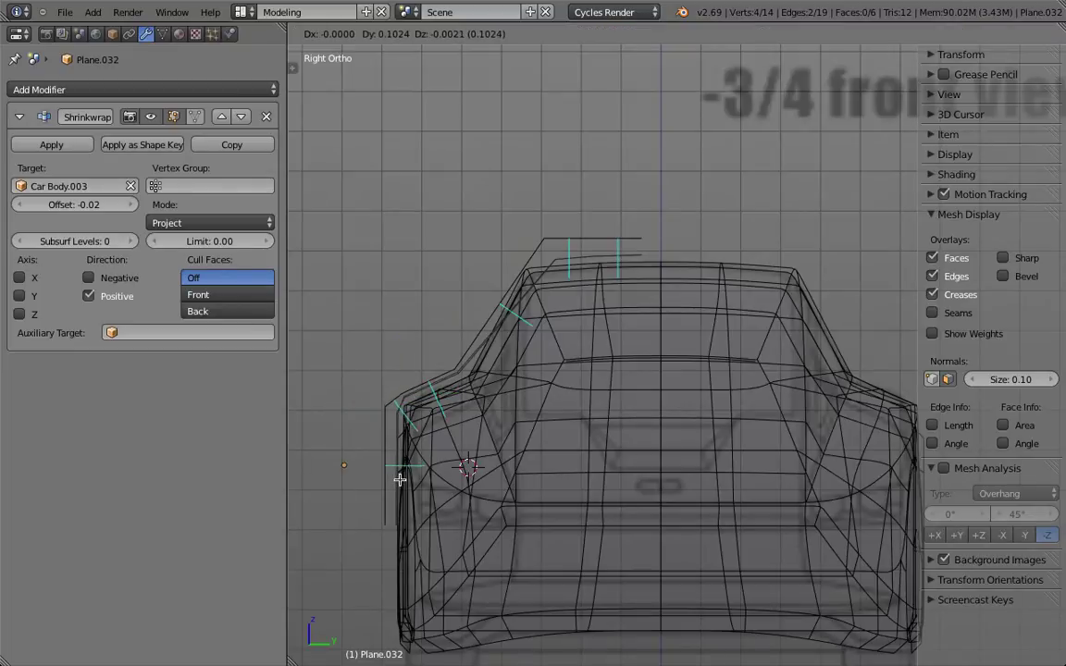
click(402, 478)
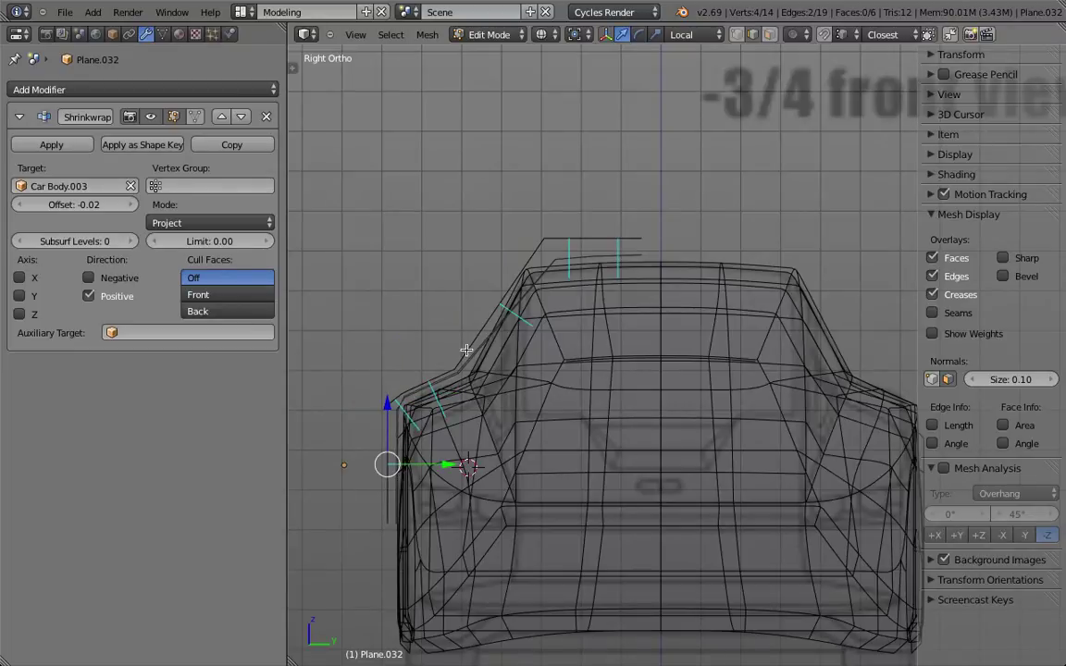
Step: Move the strip's roof-corner edge out and down to the roof corner, and lower the next edge slightly along local Z
right_click(551, 236)
key(g)
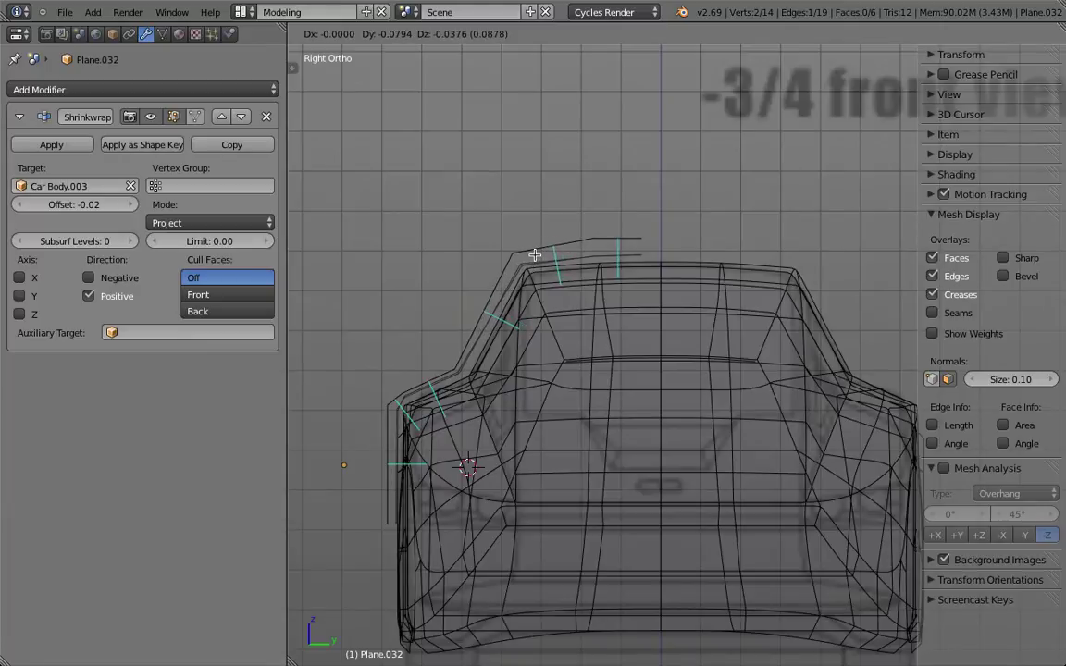
click(535, 251)
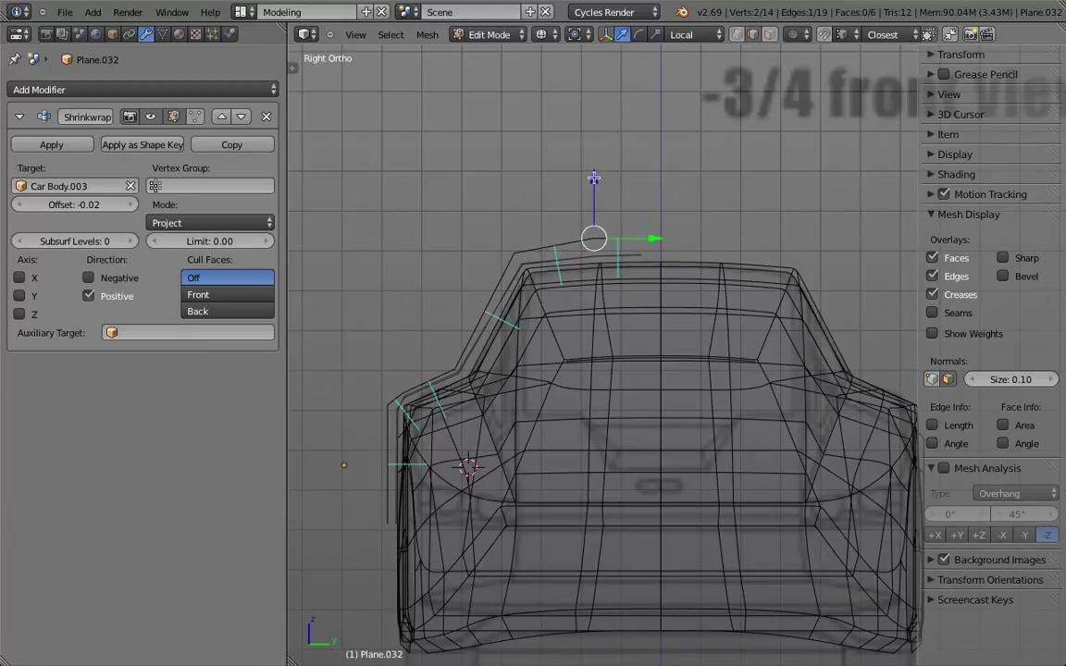
drag(594, 178, 595, 181)
scroll(481, 357, up, 2)
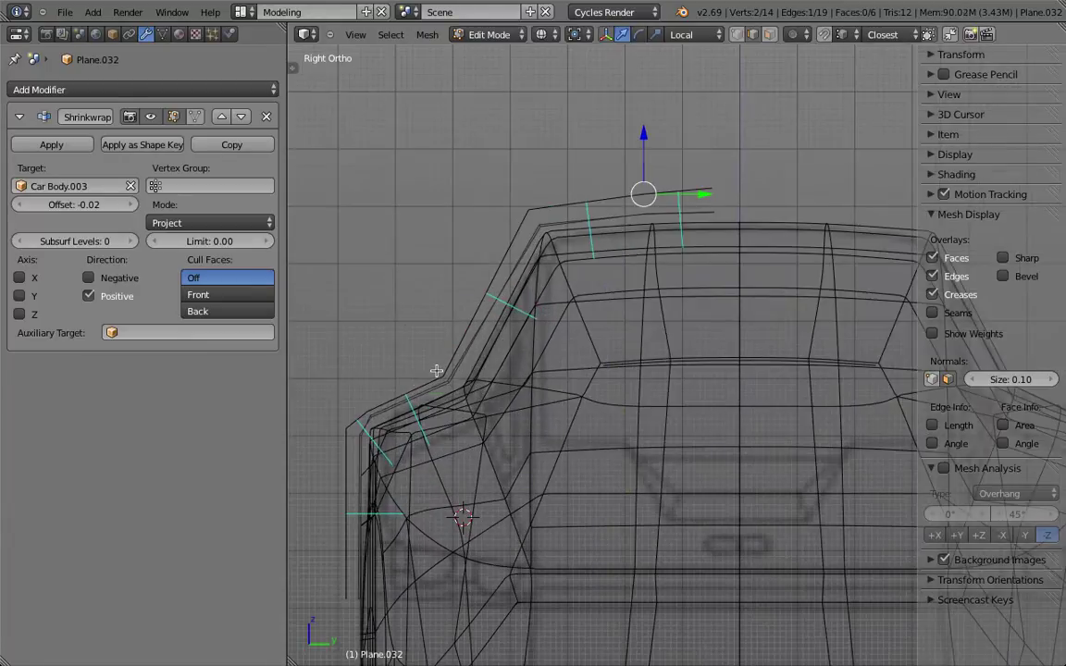
Step: Nudge the strip's edge at the cabin-shoulder junction slightly inward toward the car body
right_click(435, 370)
key(g)
click(485, 366)
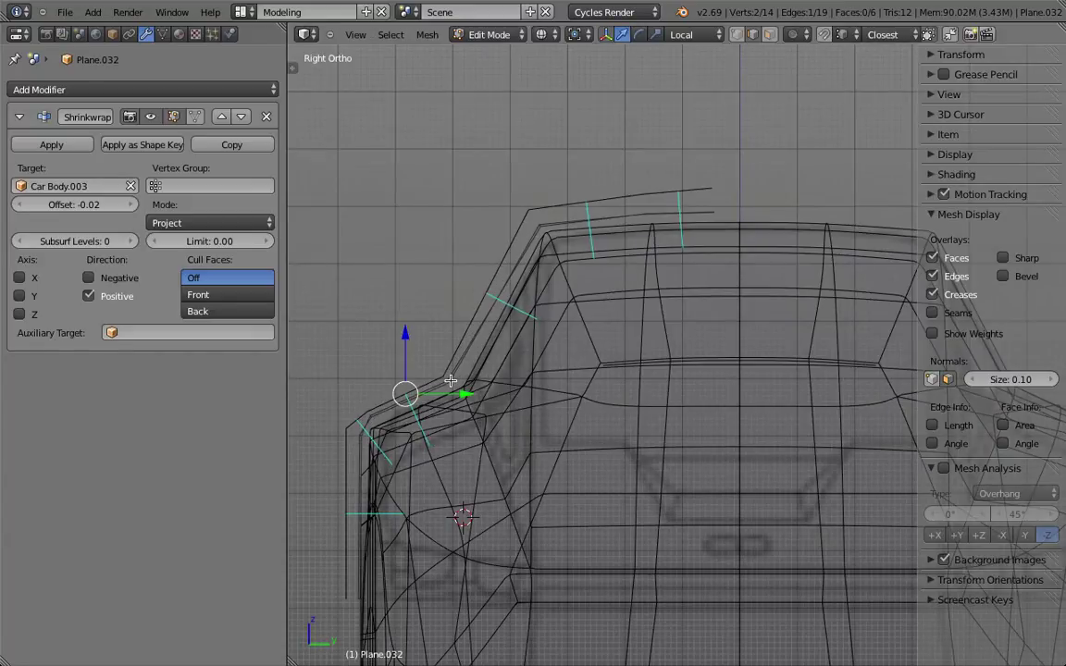
drag(466, 392, 434, 373)
Step: Examine the reshaped strip against the car body from an orbited side view and again in the right wireframe view
scroll(435, 373, down, 2)
key(Tab)
key(z)
mouse_move(430, 388)
middle_down()
mouse_move(726, 411)
mouse_move(775, 390)
middle_up()
key(z)
scroll(743, 343, up, 4)
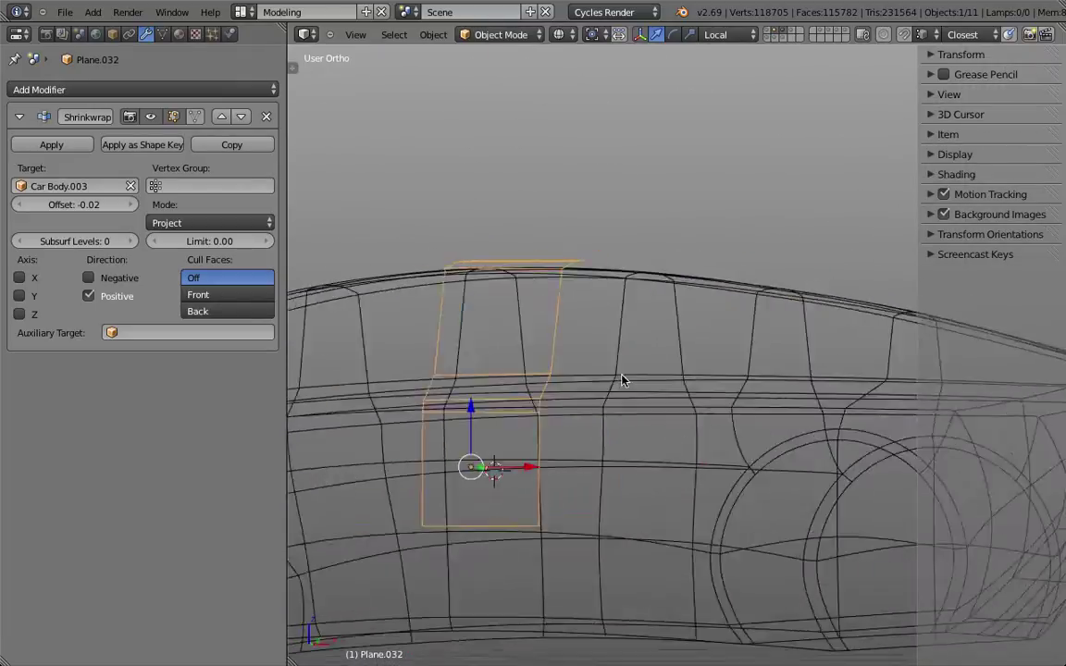
key(Tab)
scroll(559, 337, down, 5)
middle_drag(521, 373, 478, 363)
key(KP_3)
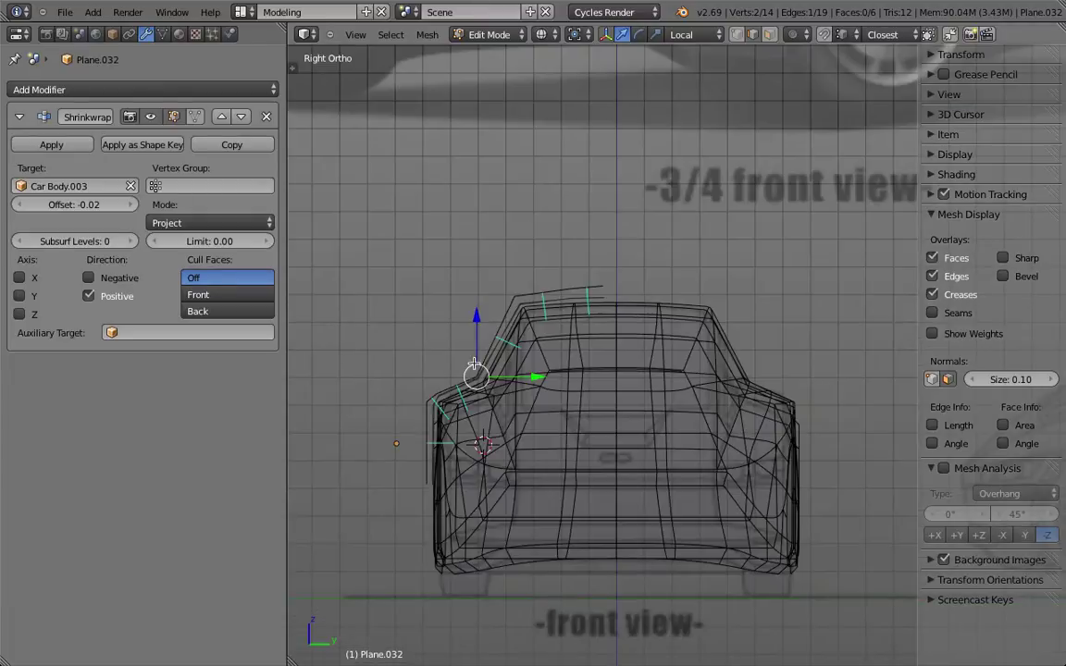
scroll(448, 350, up, 4)
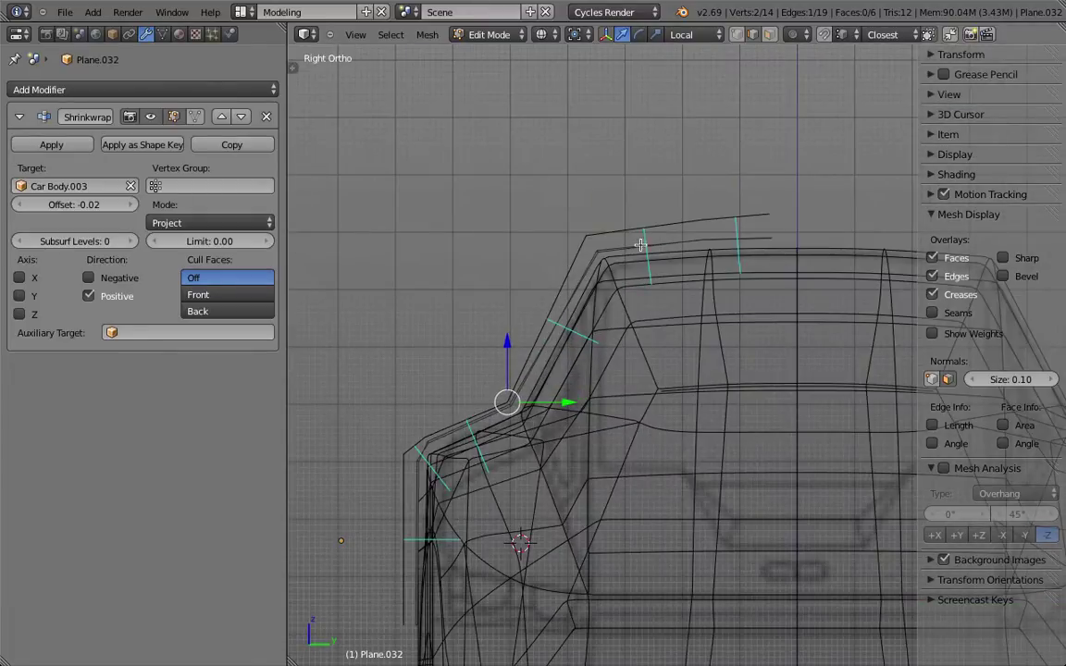
Step: Set the Shrinkwrap offset to -0.01, keeping Car Body.003 as the target
click(77, 187)
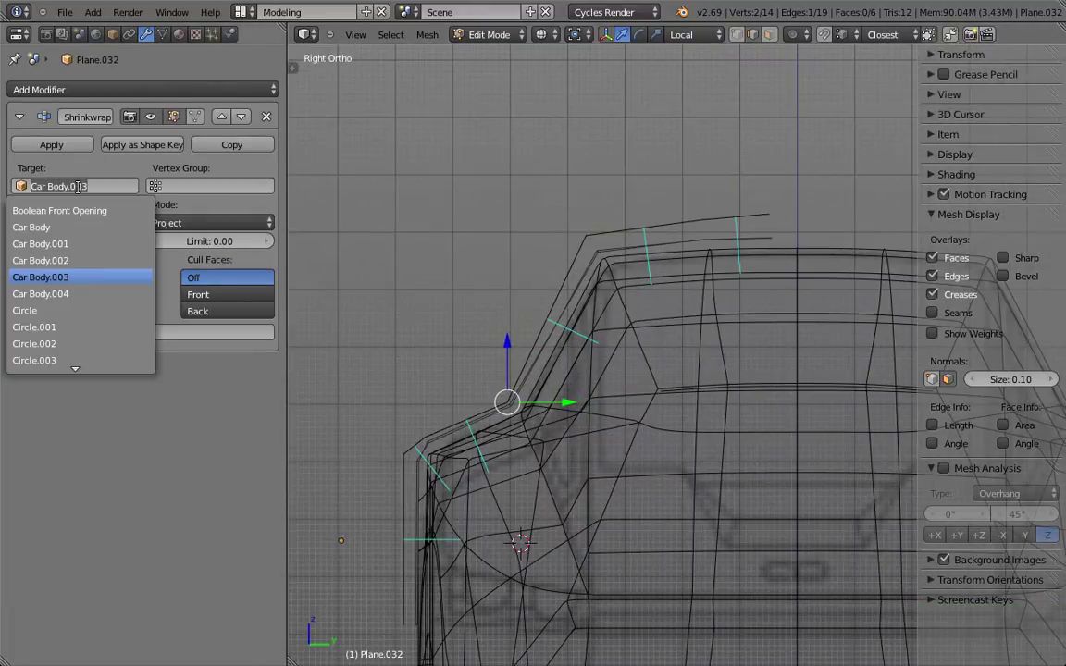
key(Return)
click(80, 204)
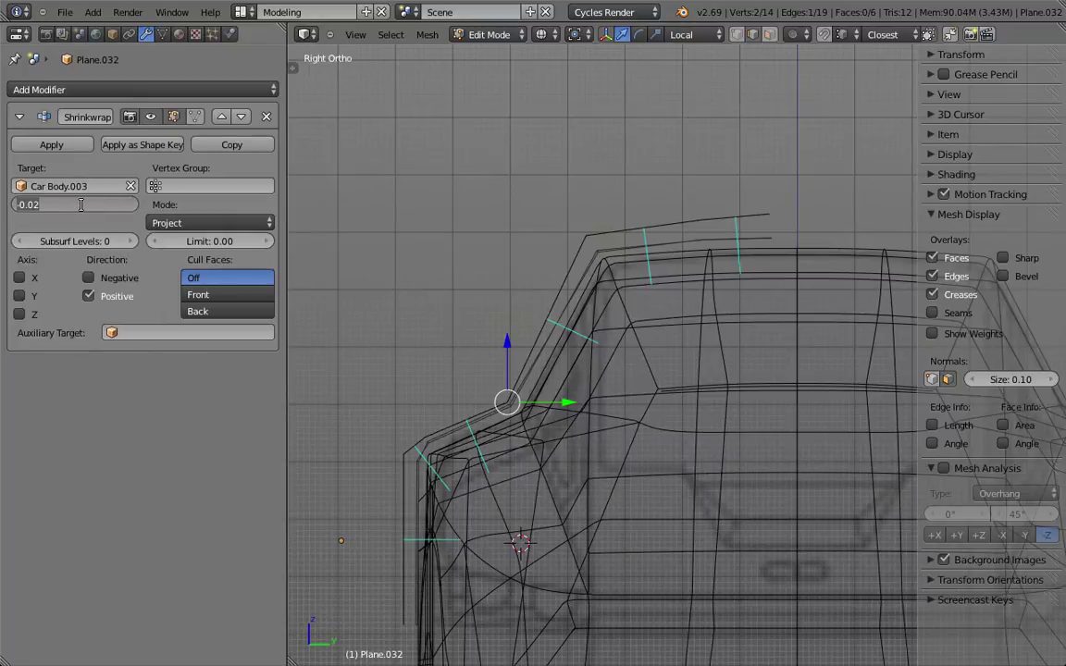
text(-0.01)
key(Return)
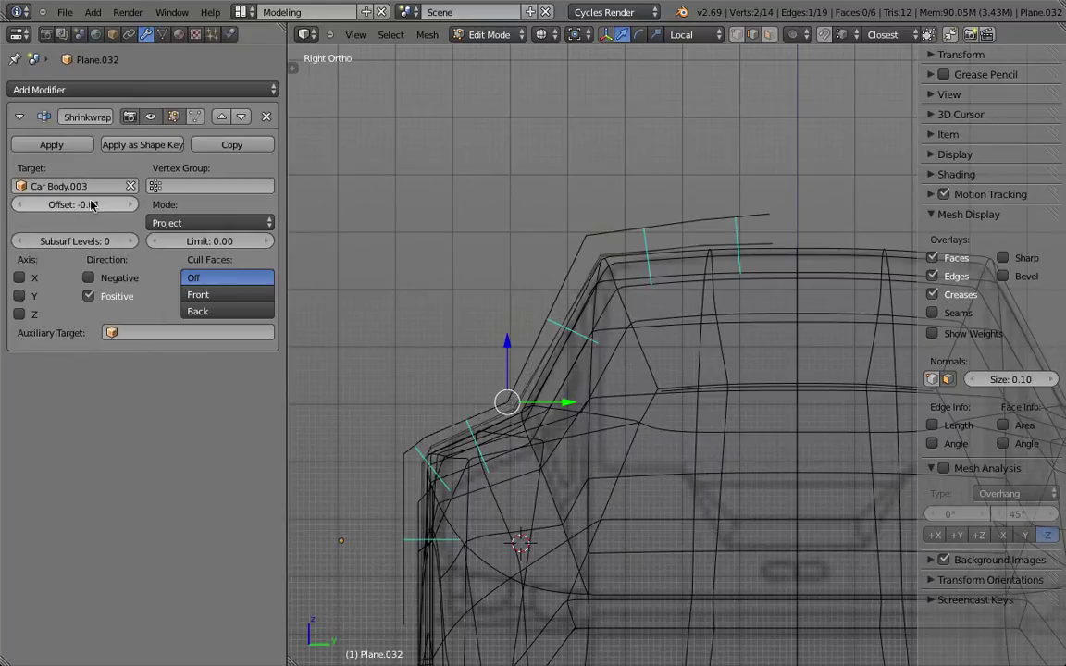
Step: Compare the shaded strip with the Shrinkwrap Positive direction turned off and on, leaving Positive enabled
key(z)
mouse_move(495, 222)
middle_down()
mouse_move(497, 255)
mouse_move(537, 268)
middle_up()
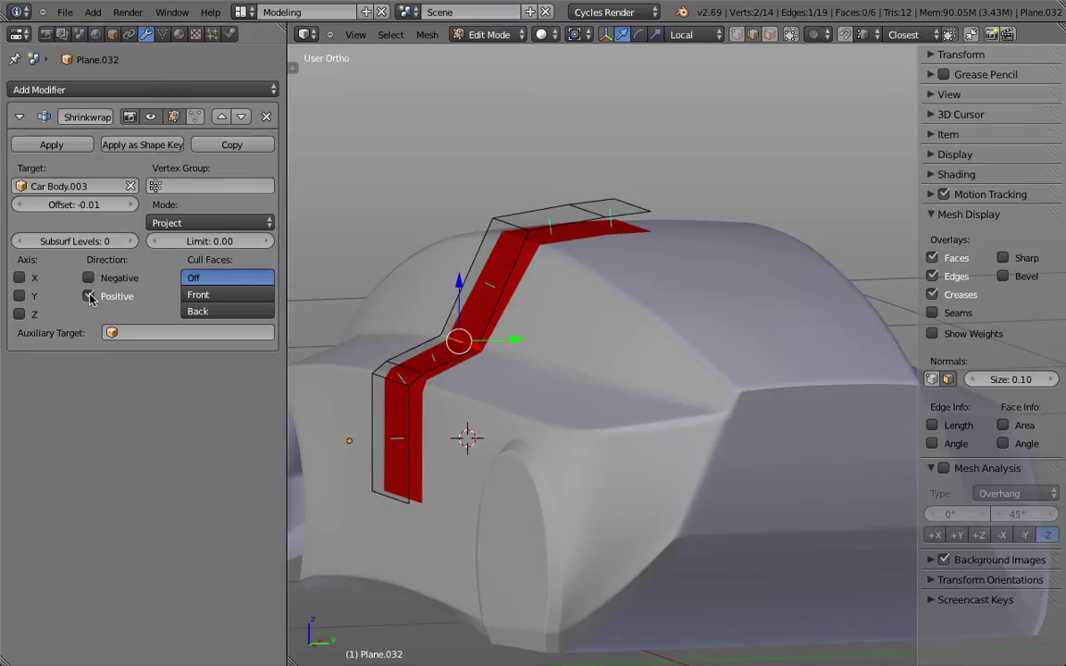
click(89, 296)
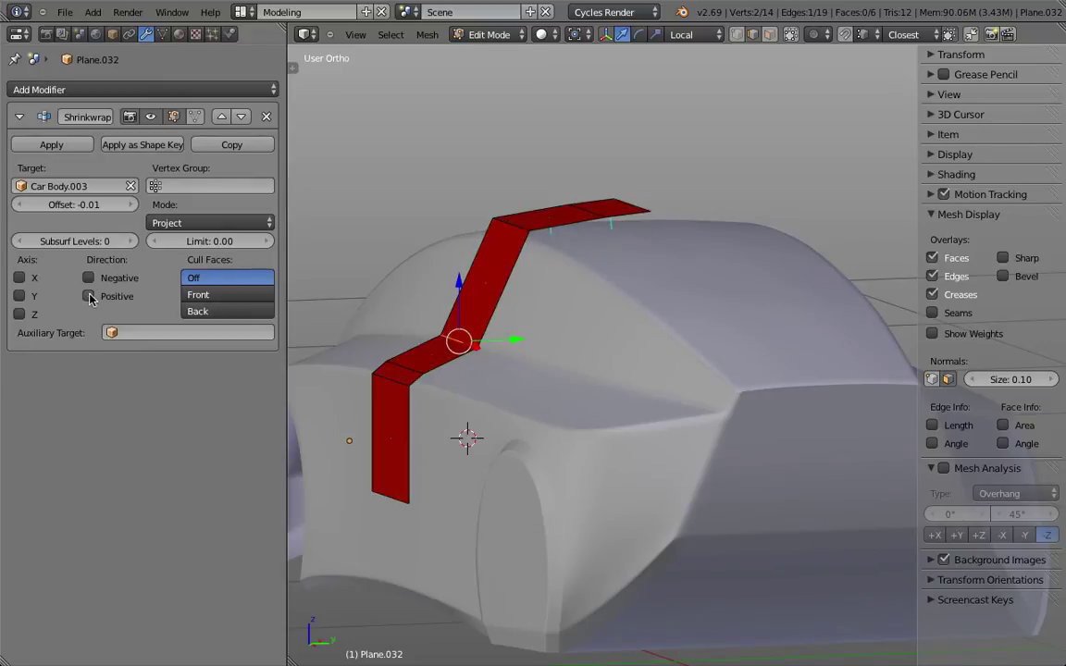
click(89, 296)
click(89, 296)
click(89, 296)
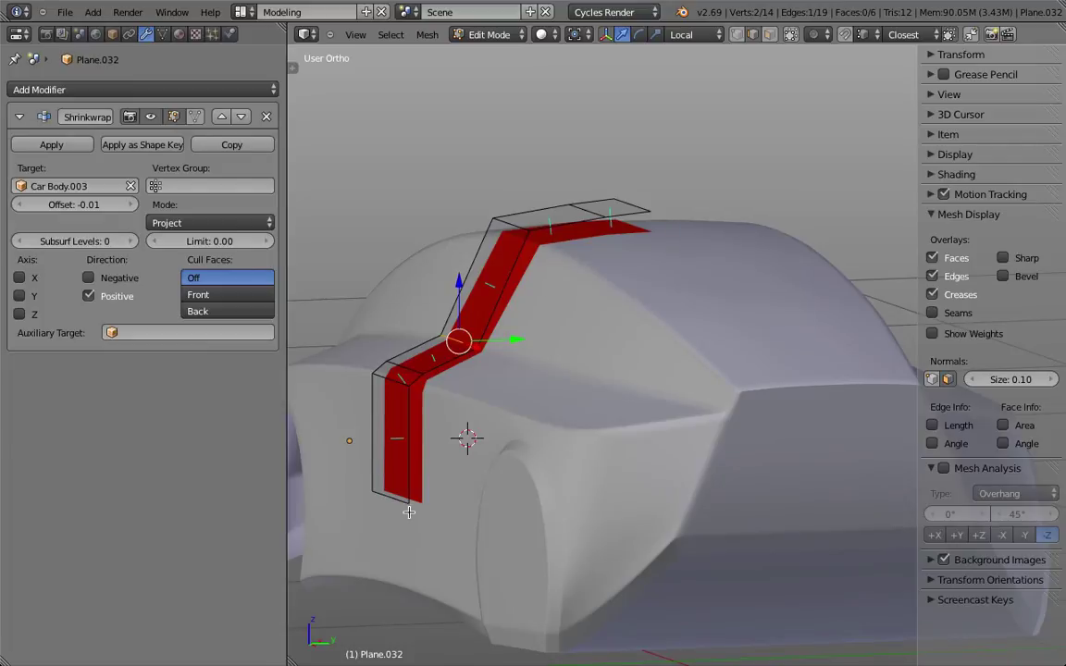
middle_drag(428, 433, 524, 498)
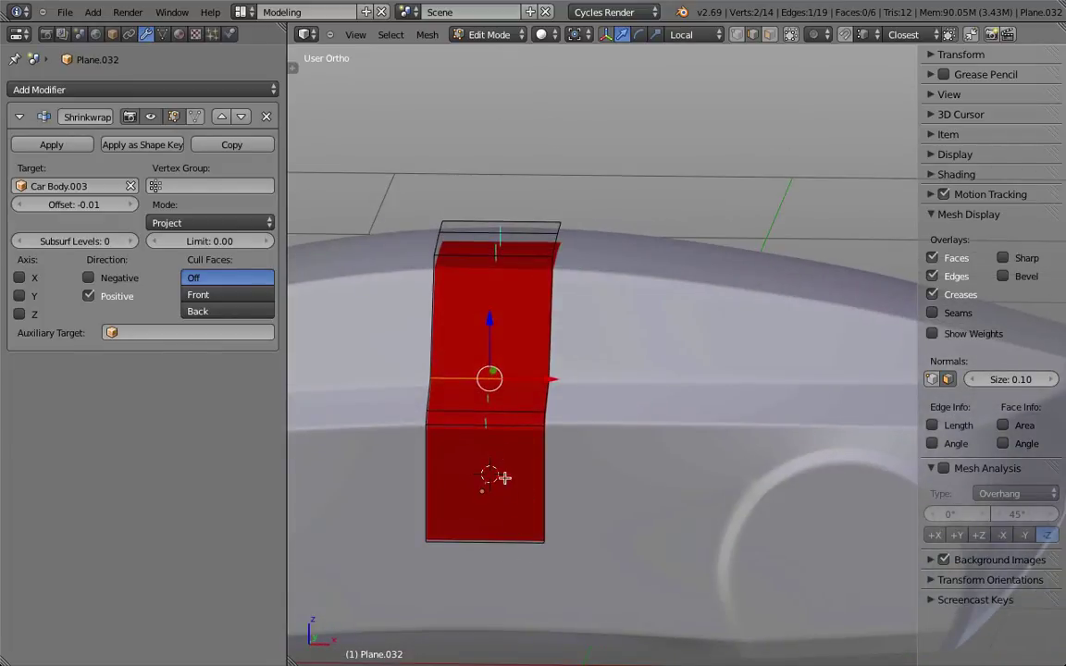
Step: Extrude the side edge of the strip's innermost roof face three times lengthwise along the roof, plus one more extrusion left in place
key(KP_7)
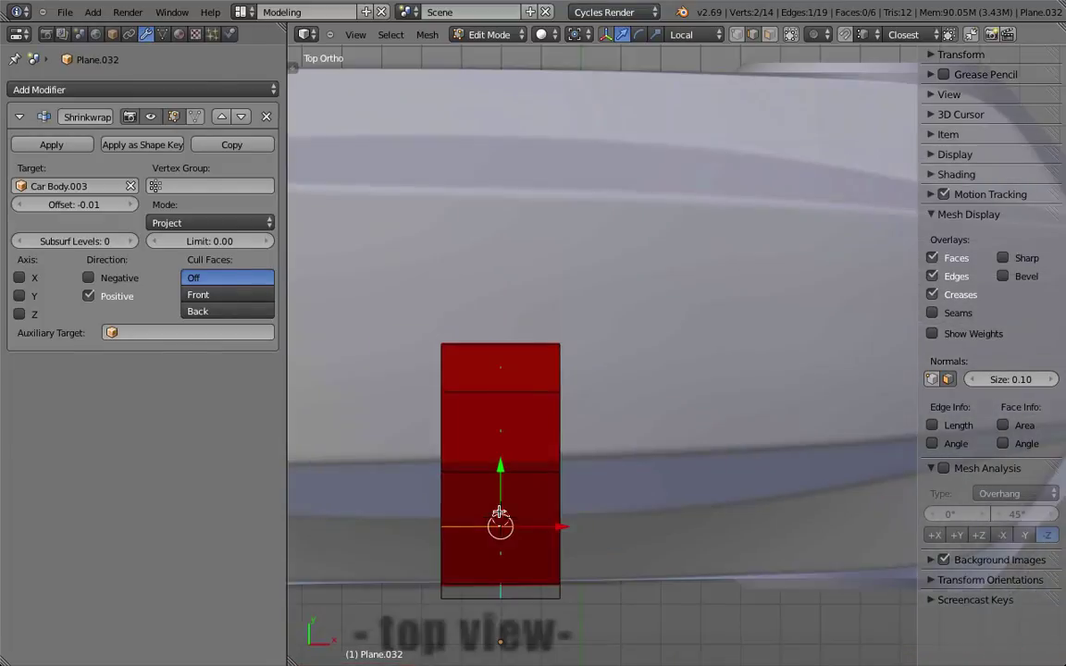
right_click(559, 369)
shift+middle_drag(608, 416, 456, 348)
key(e)
right_click(496, 344)
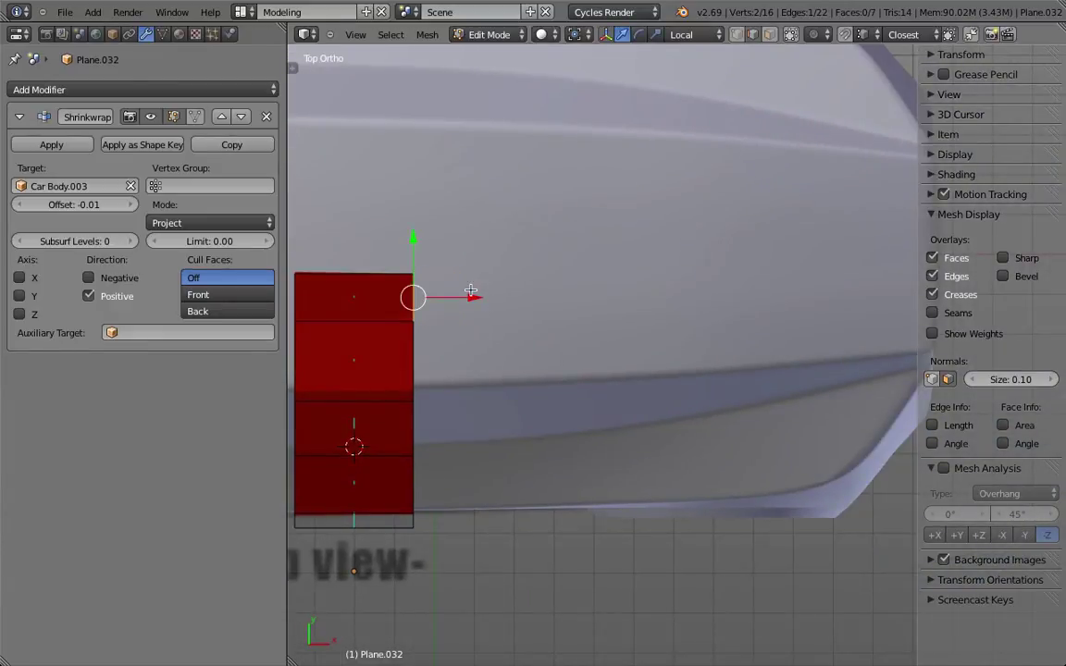
key(e)
click(536, 299)
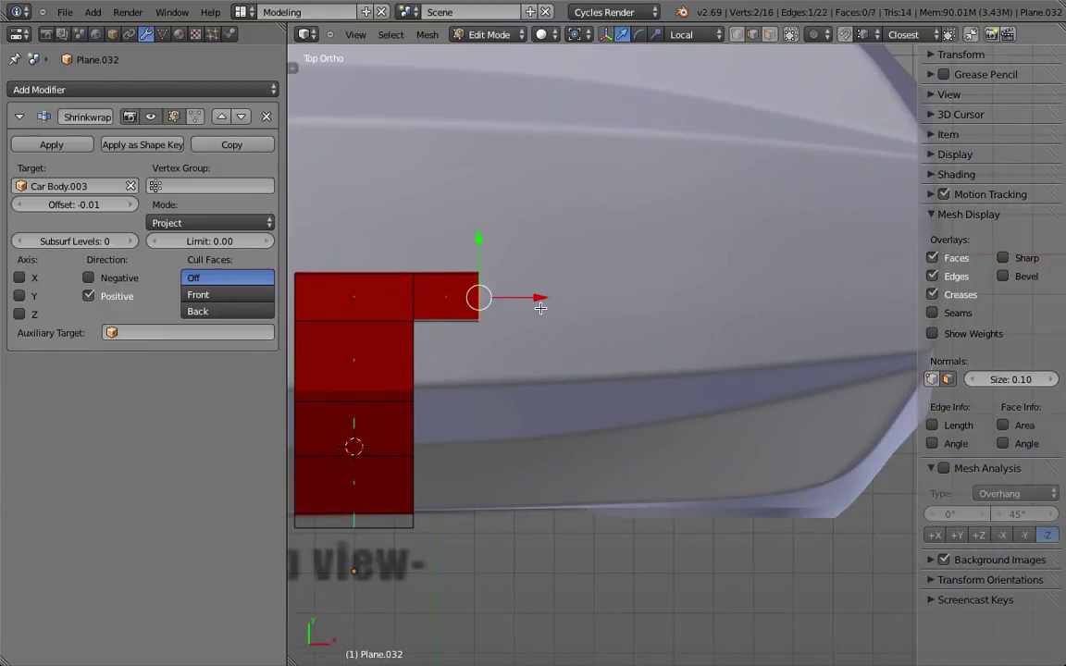
key(e)
click(620, 298)
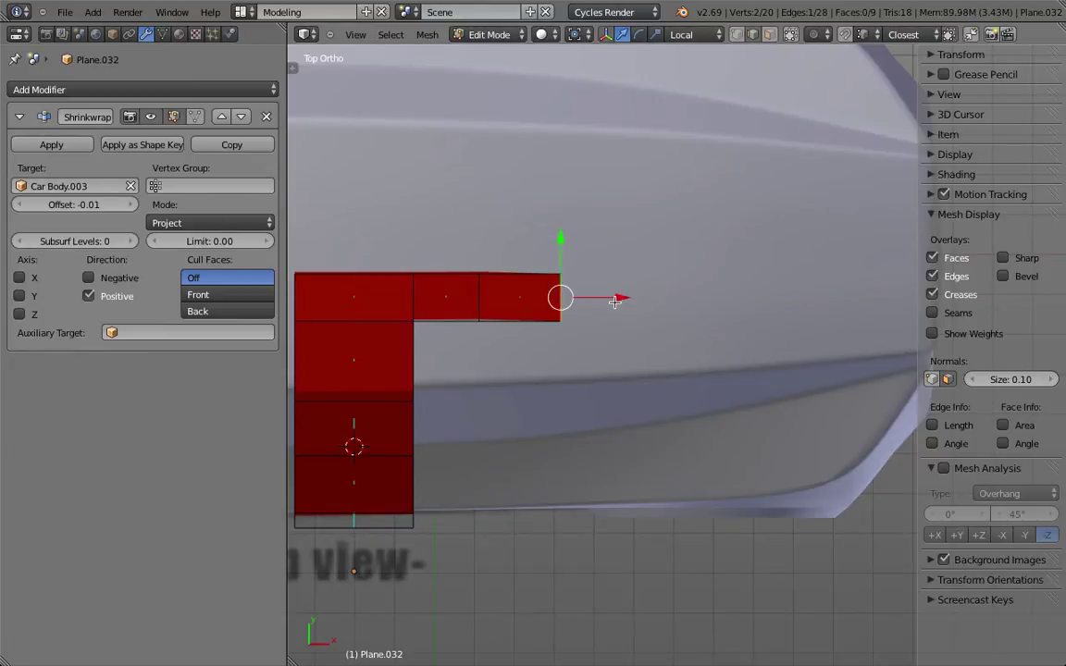
key(e)
click(688, 312)
key(e)
right_click(688, 313)
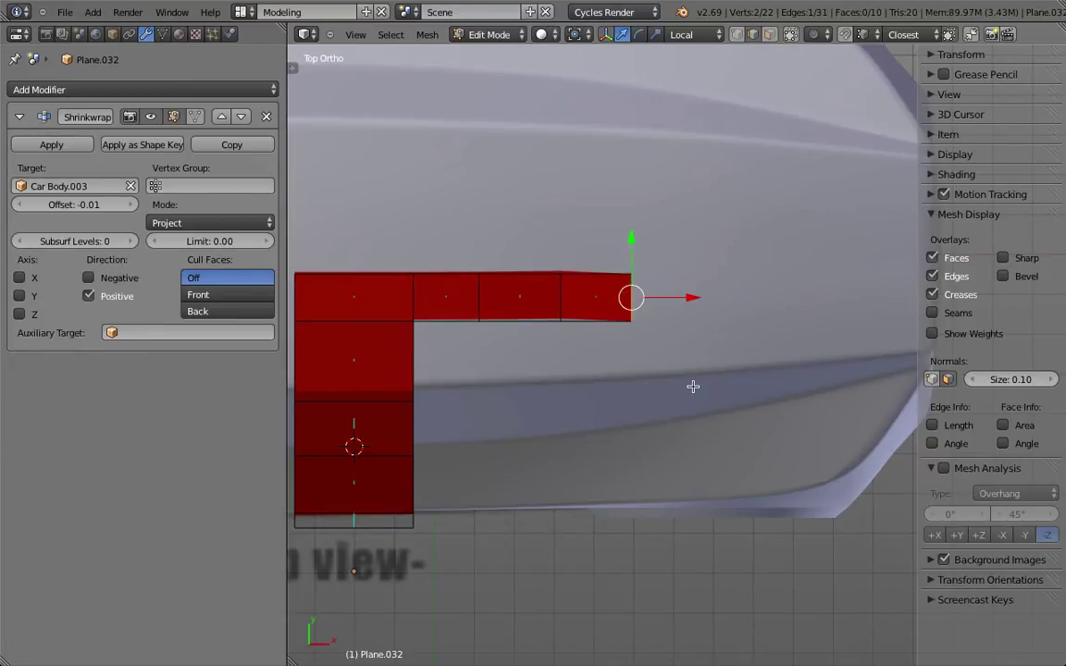
Step: Move the extension's end edge, in front view, down along local Z and outward along local X to just above the sloping roof
key(KP_1)
scroll(692, 276, up, 2)
key(g)
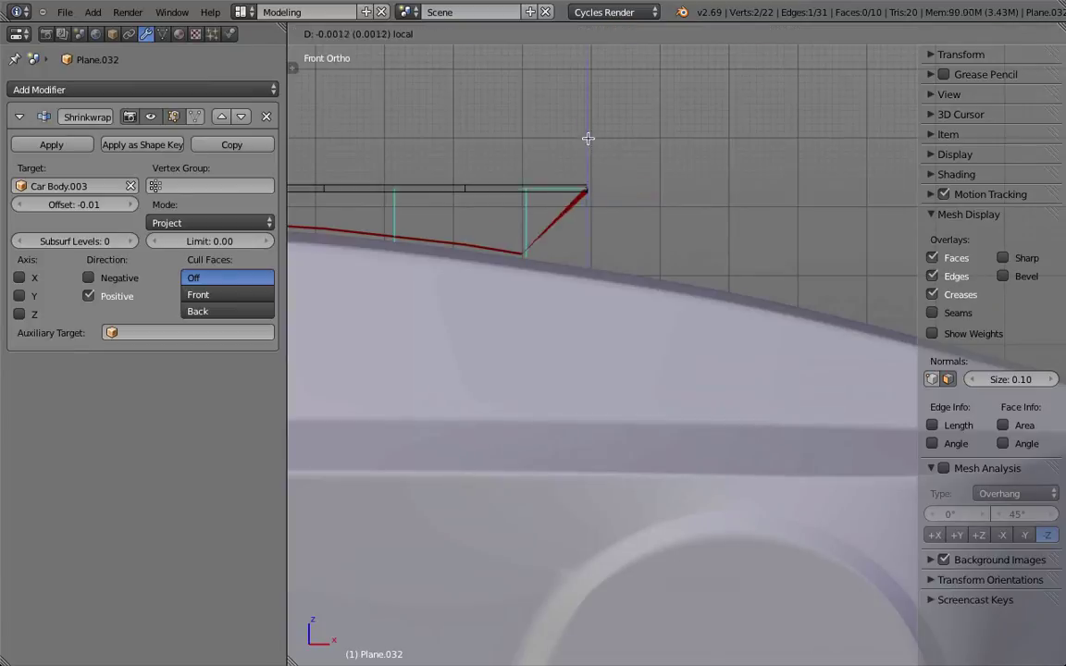
click(602, 211)
key(g)
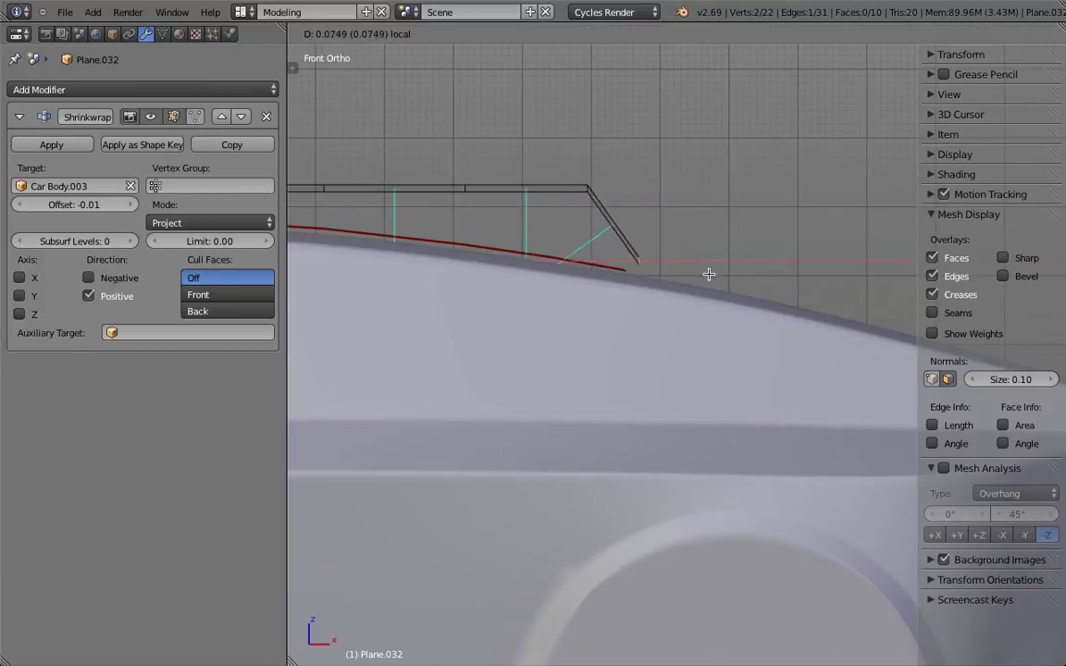
click(740, 288)
Step: Lower the next two edges of the roof extension along local Z so they follow the roof's slope
shift+right_click(585, 186)
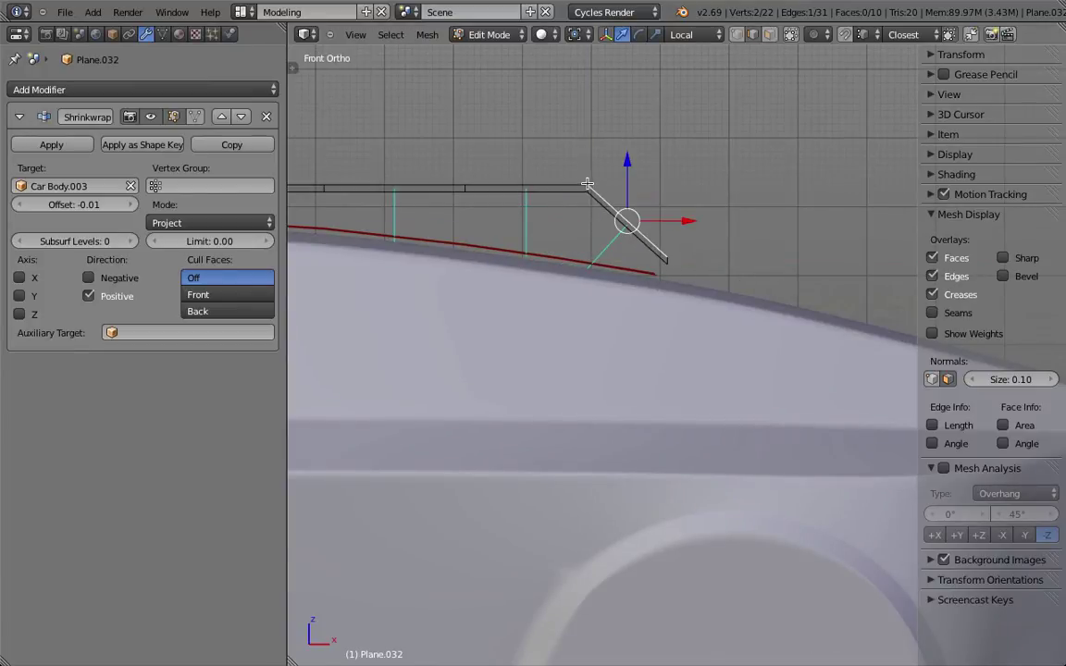
right_click(585, 186)
key(g)
key(z)
click(470, 189)
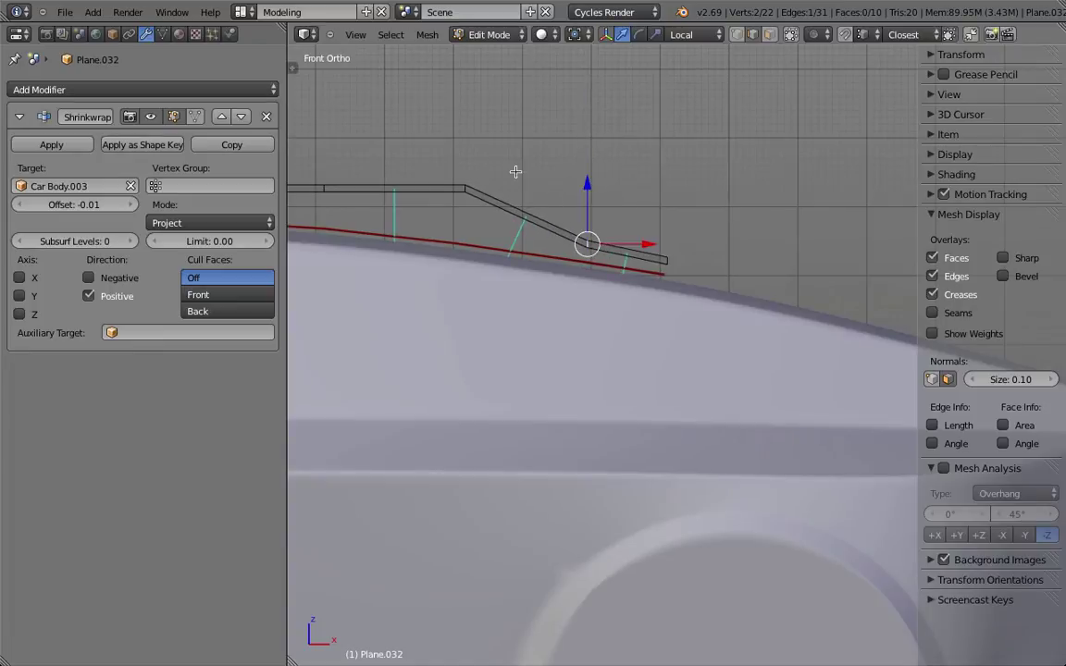
right_click(463, 187)
key(g)
key(z)
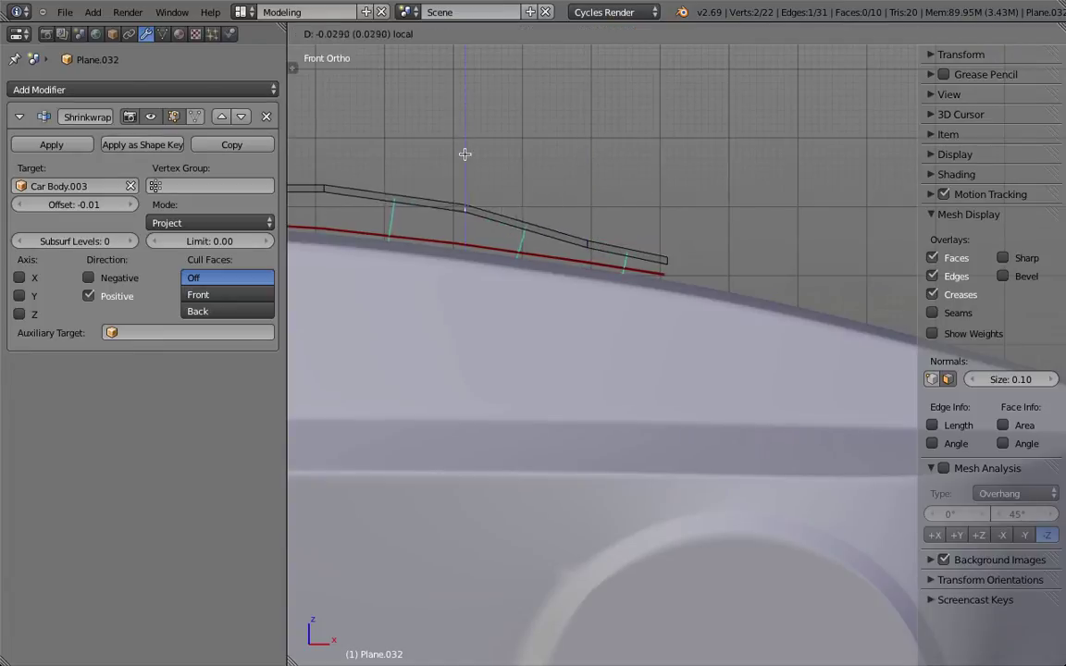
click(464, 174)
Step: Lower the extension's edge nearest the strip to match the roof curve, and inspect the projected strip in Object Mode
scroll(465, 320, down, 4)
shift+middle_drag(466, 320, 606, 323)
scroll(514, 204, up, 4)
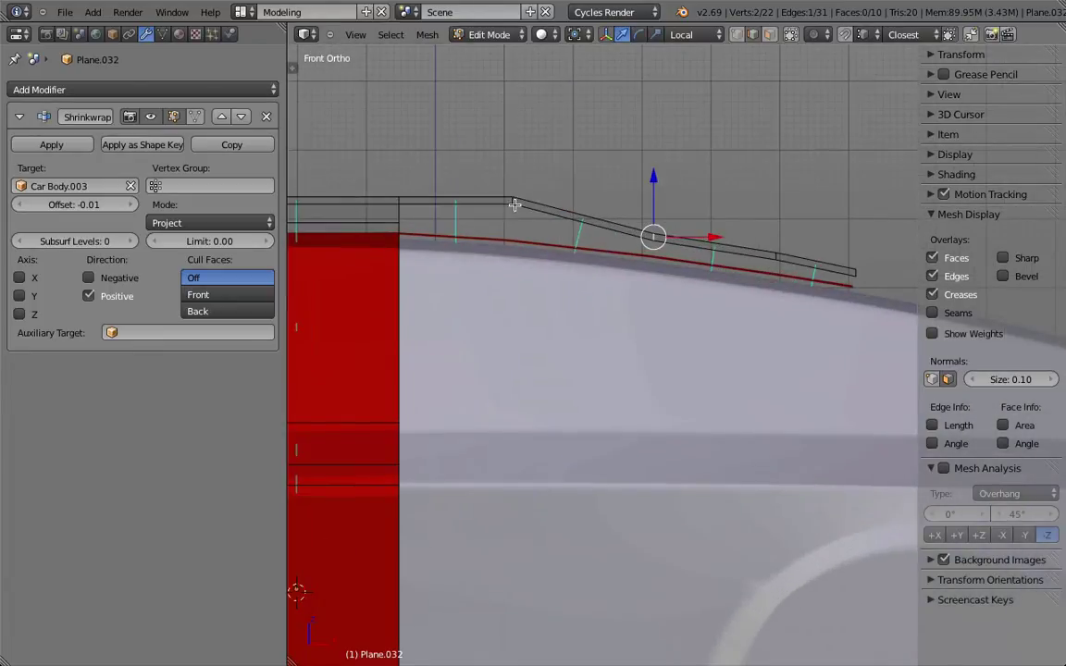
right_click(511, 200)
key(g)
click(512, 213)
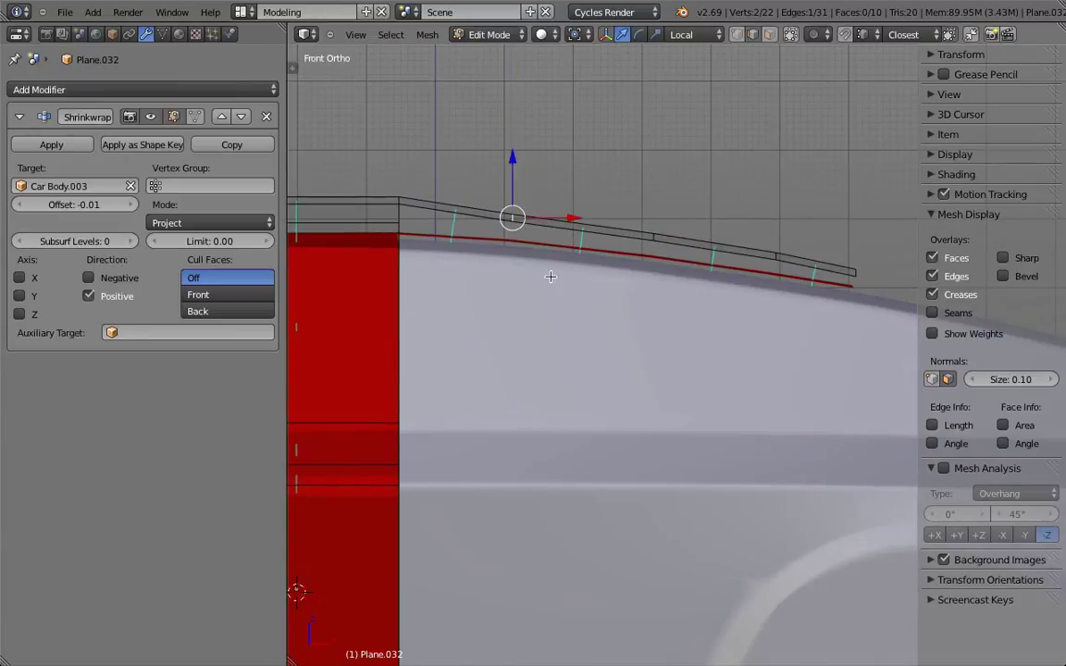
key(Tab)
middle_drag(551, 273, 374, 528)
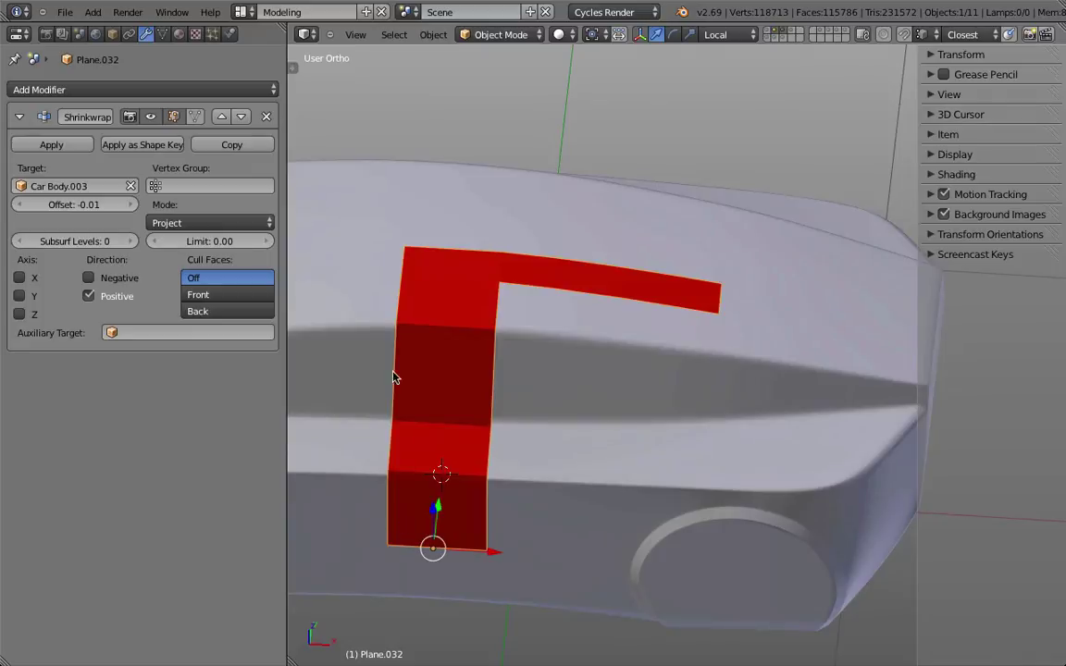
middle_drag(516, 462, 463, 421)
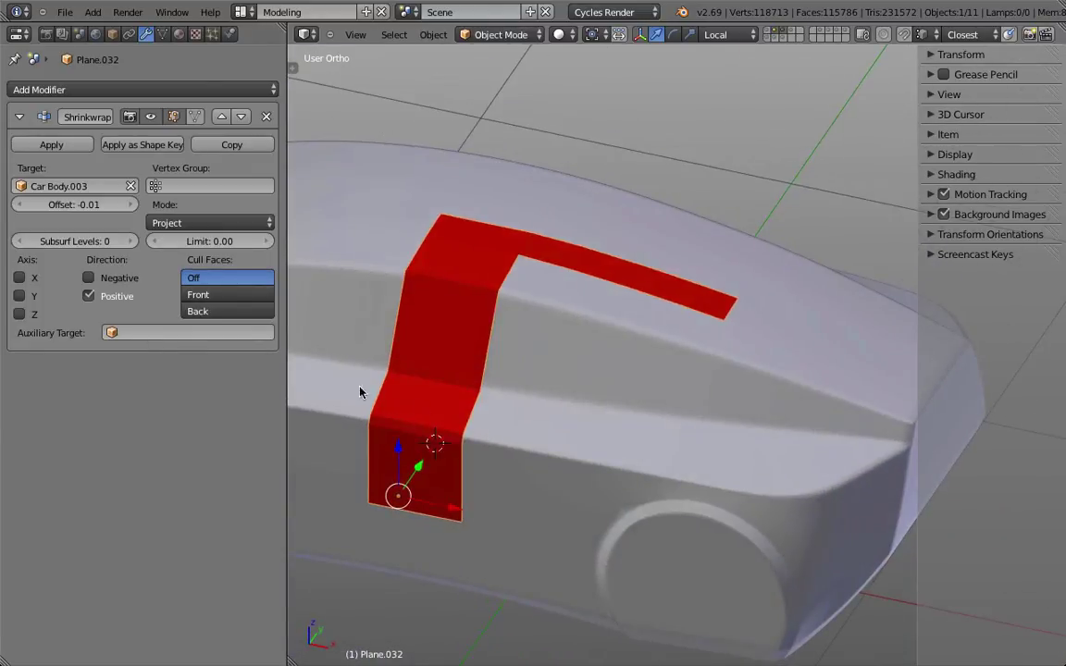
Step: Enable the Y projection axis on the Shrinkwrap modifier and enter Edit Mode on the strip in wireframe
click(21, 296)
scroll(745, 386, down, 4)
middle_drag(745, 386, 647, 405)
key(KP_1)
key(KP_3)
key(z)
key(Tab)
key(Tab)
key(Tab)
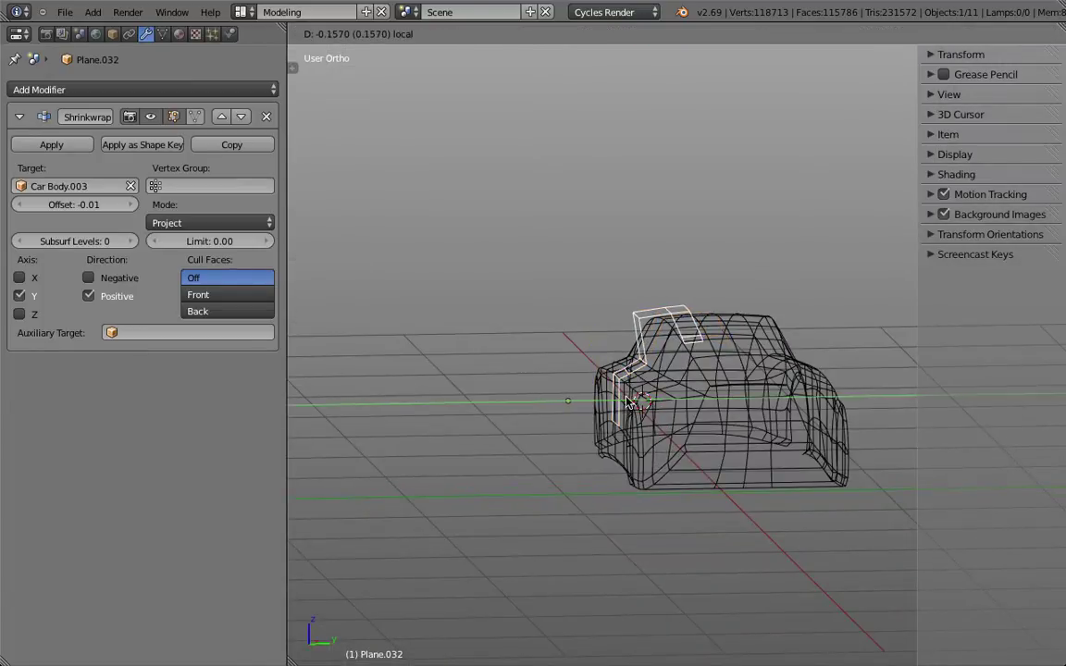
key(a)
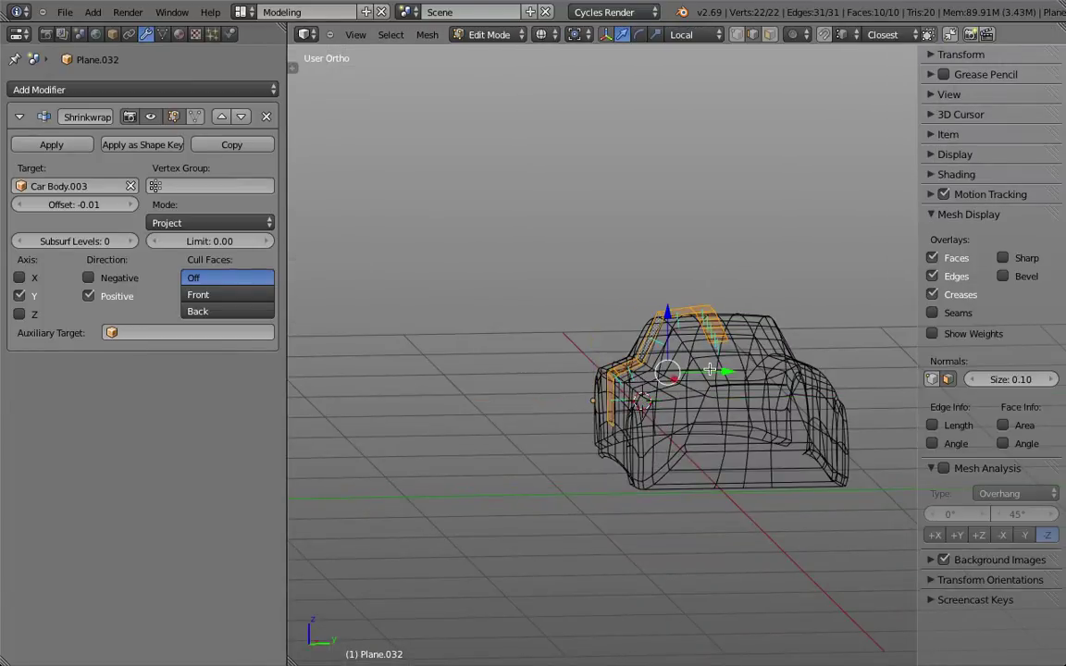
Step: Delete the strip's roof section together with its lengthwise extension, selecting them in top view
key(KP_7)
key(a)
key(b)
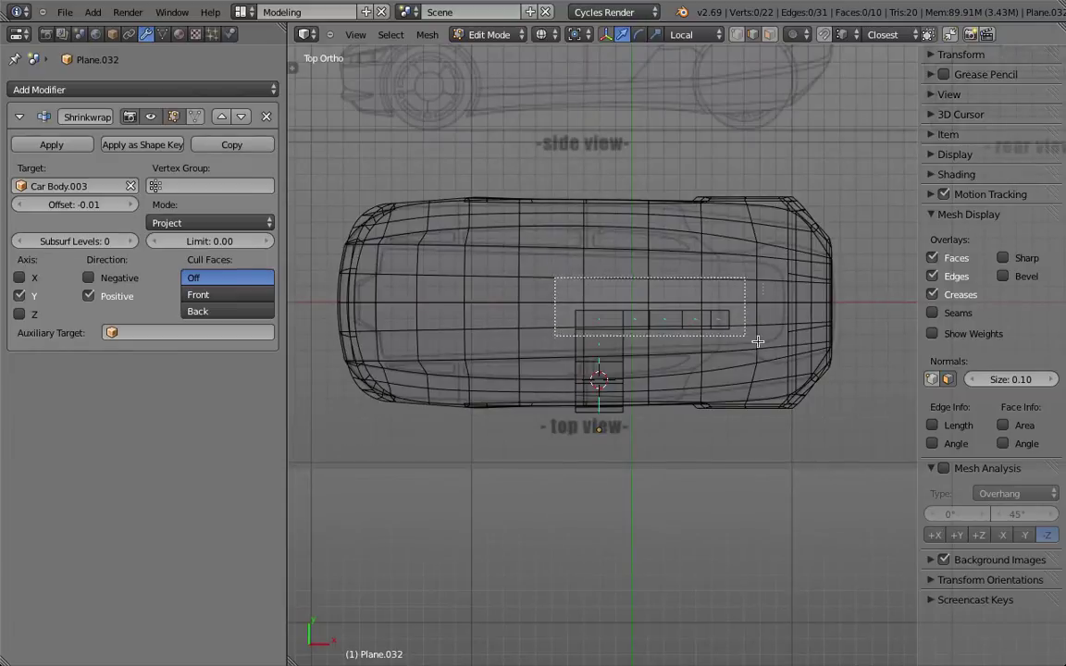
drag(555, 278, 766, 338)
key(x)
click(752, 299)
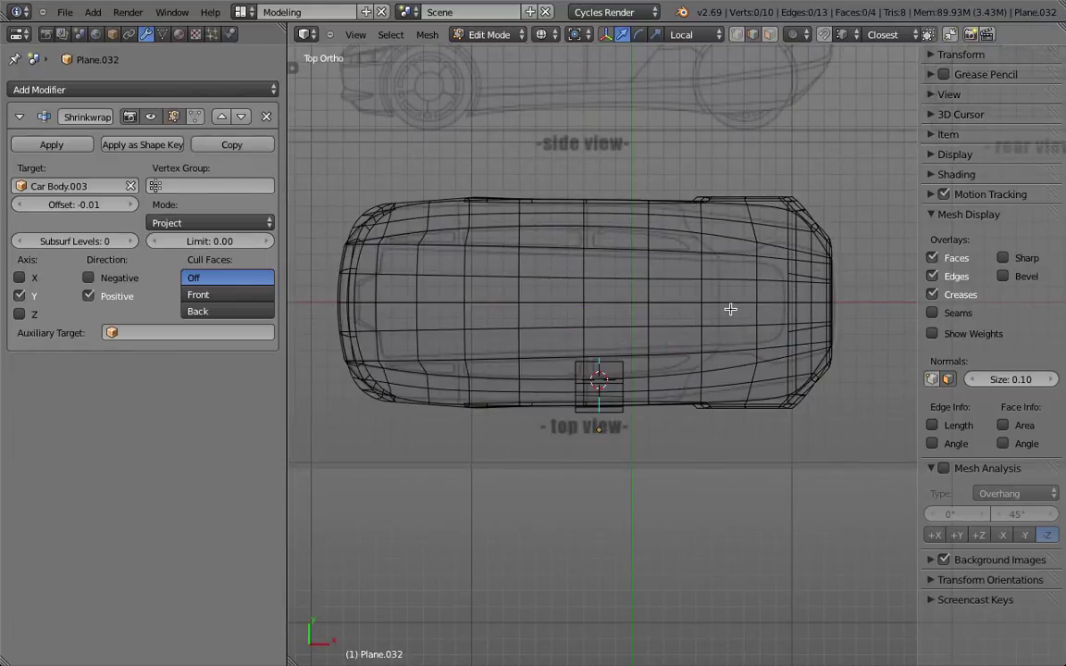
Step: Move the whole remaining strip away from the car's side along local Y and show it in solid shading
key(KP_3)
key(a)
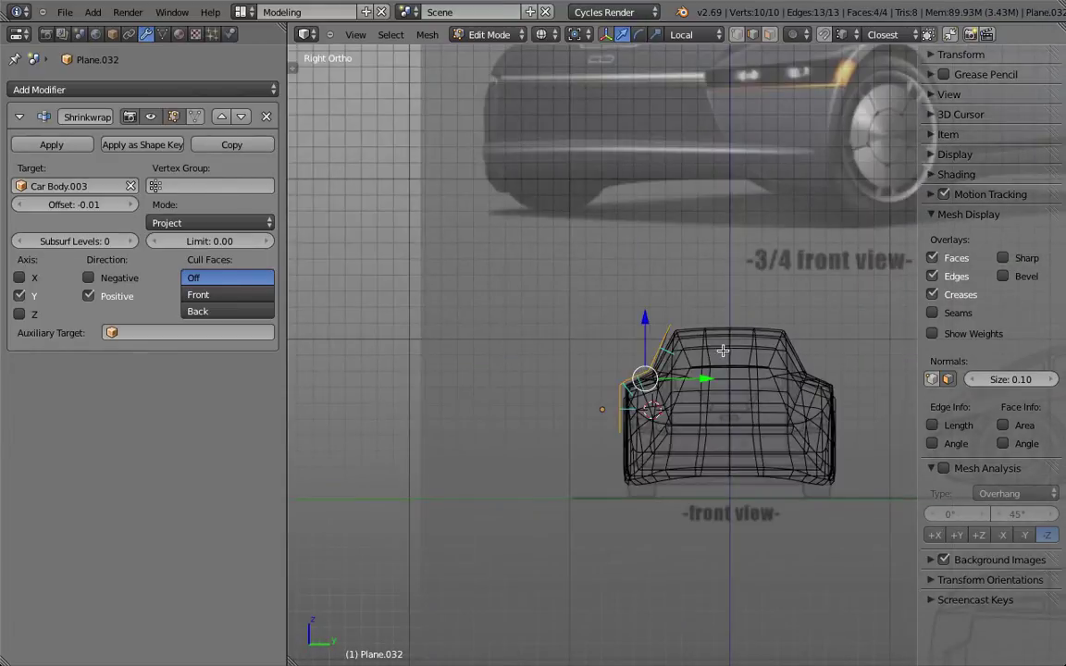
drag(705, 373, 656, 376)
key(z)
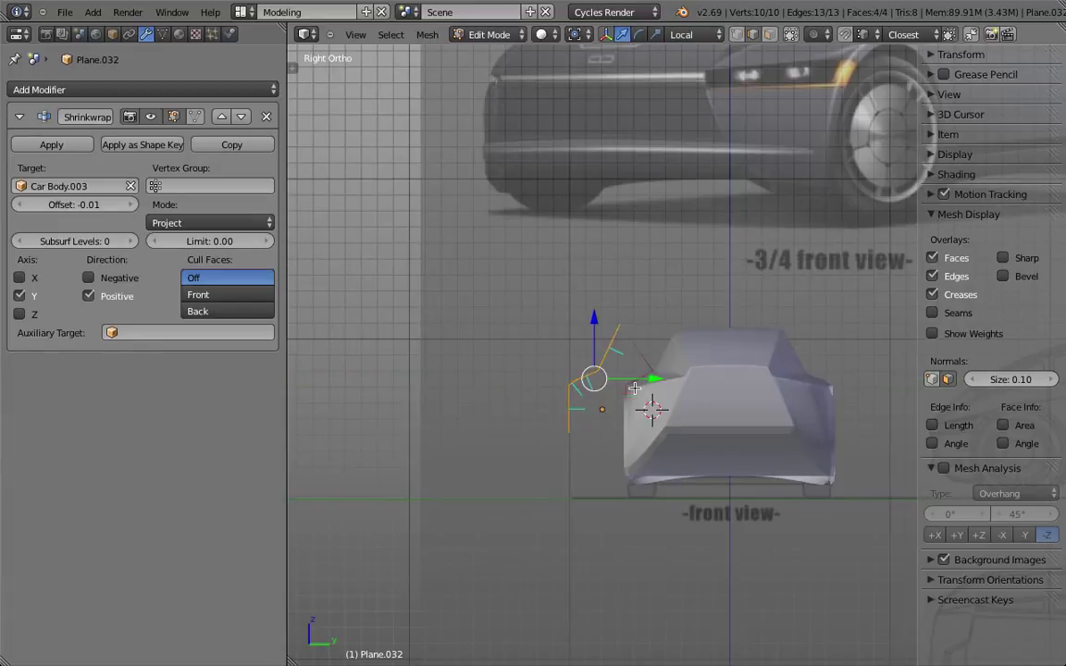
middle_drag(571, 349, 653, 391)
scroll(652, 391, up, 3)
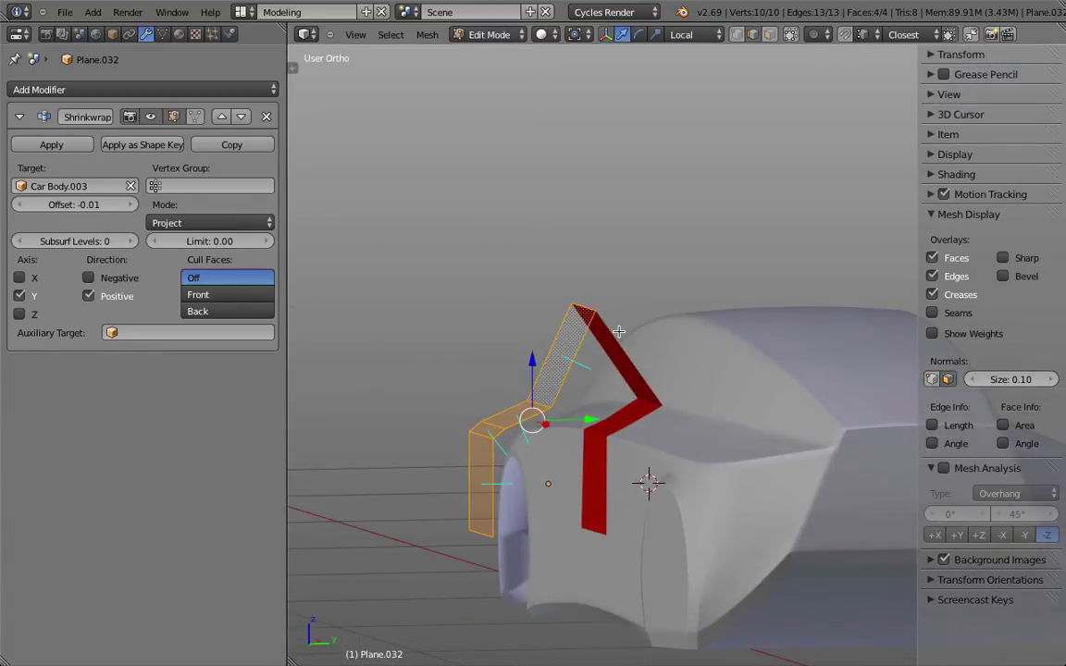
Step: Flatten the strip by scaling it to 0 along Y, and shift it farther from the car along local Y
key(s)
key(y)
key(0)
key(Return)
drag(591, 420, 563, 419)
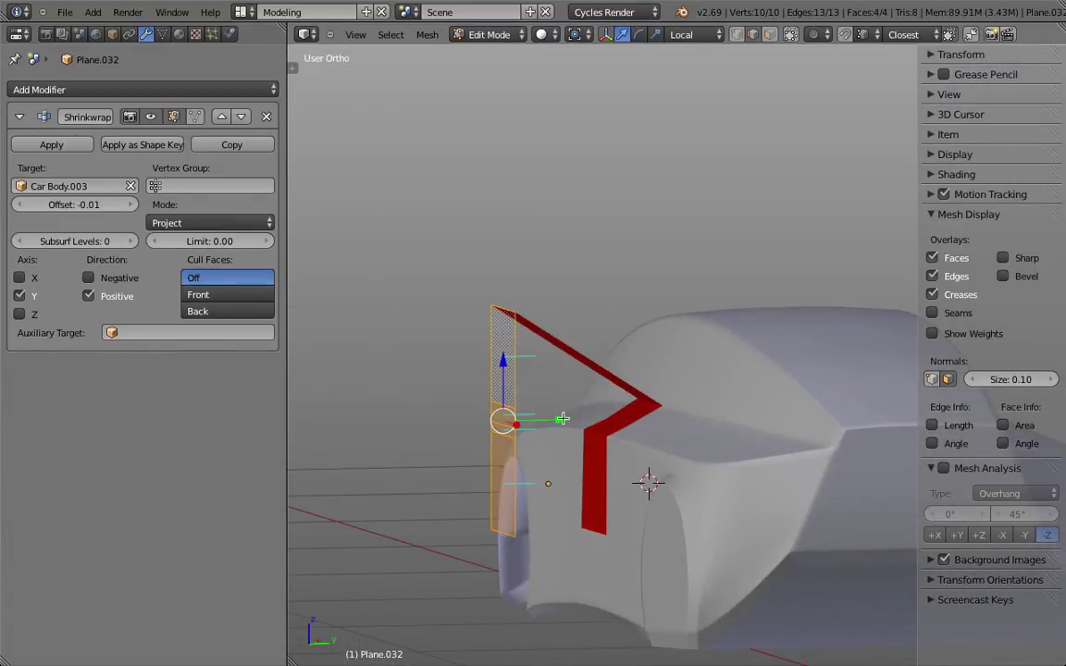
Step: Select the flattened strip's two bottom vertices in vertex mode and move them outward from the car and upward
key(KP_3)
scroll(563, 419, down, 2)
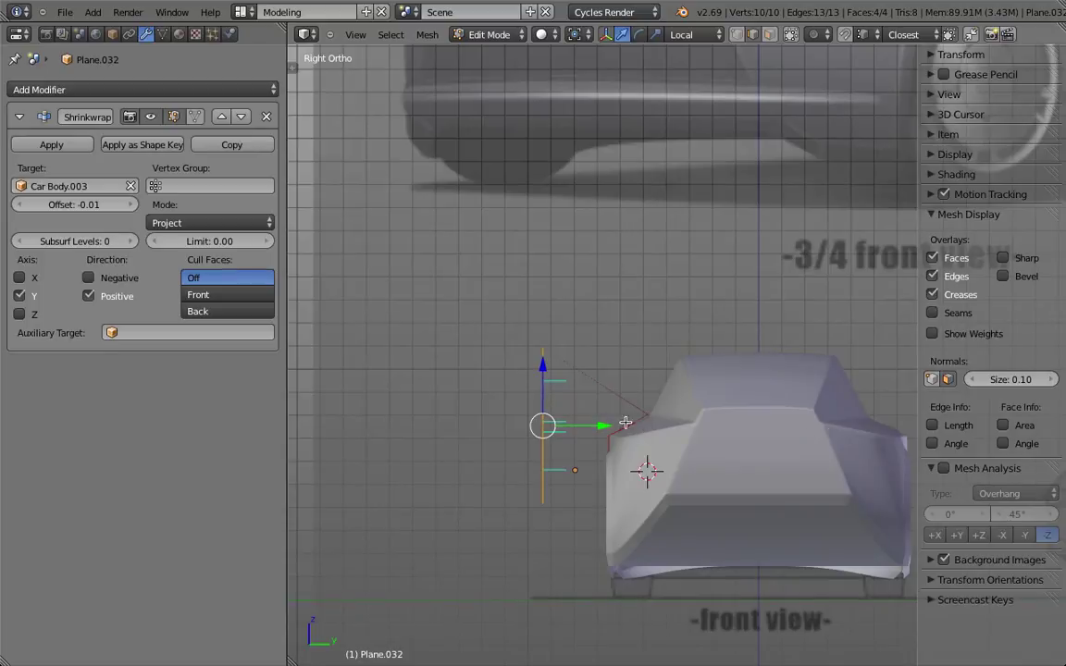
click(737, 34)
key(a)
middle_drag(582, 467, 589, 473)
key(b)
drag(499, 483, 553, 500)
drag(493, 452, 488, 413)
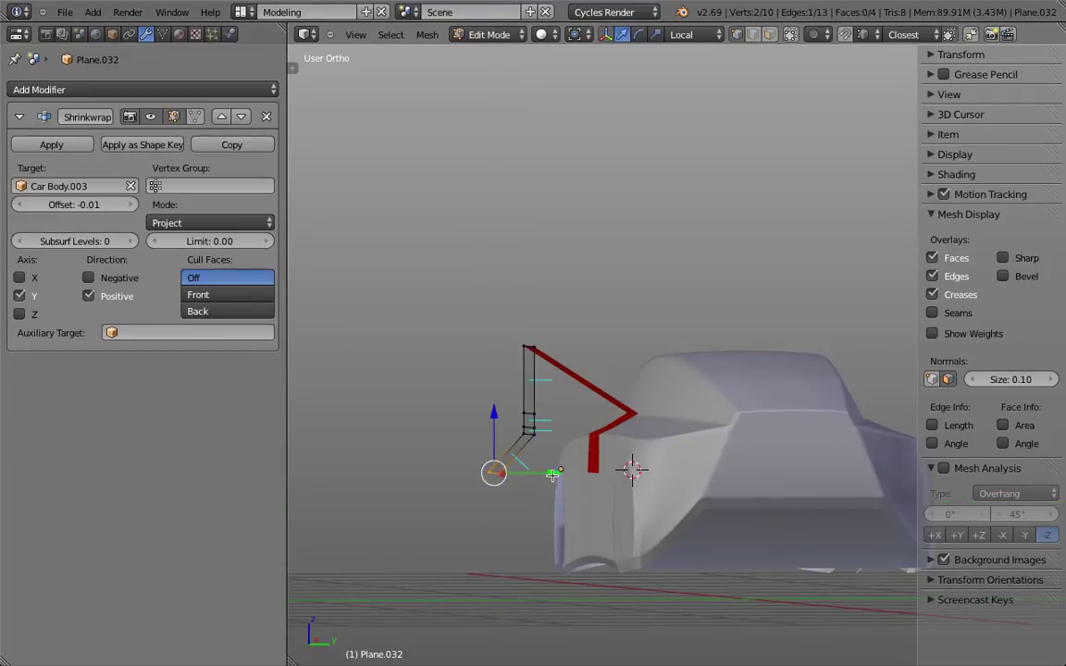
Step: Extrude the side corner vertex at the lower end of the strip's tall section lengthwise toward the car's rear
right_click(541, 441)
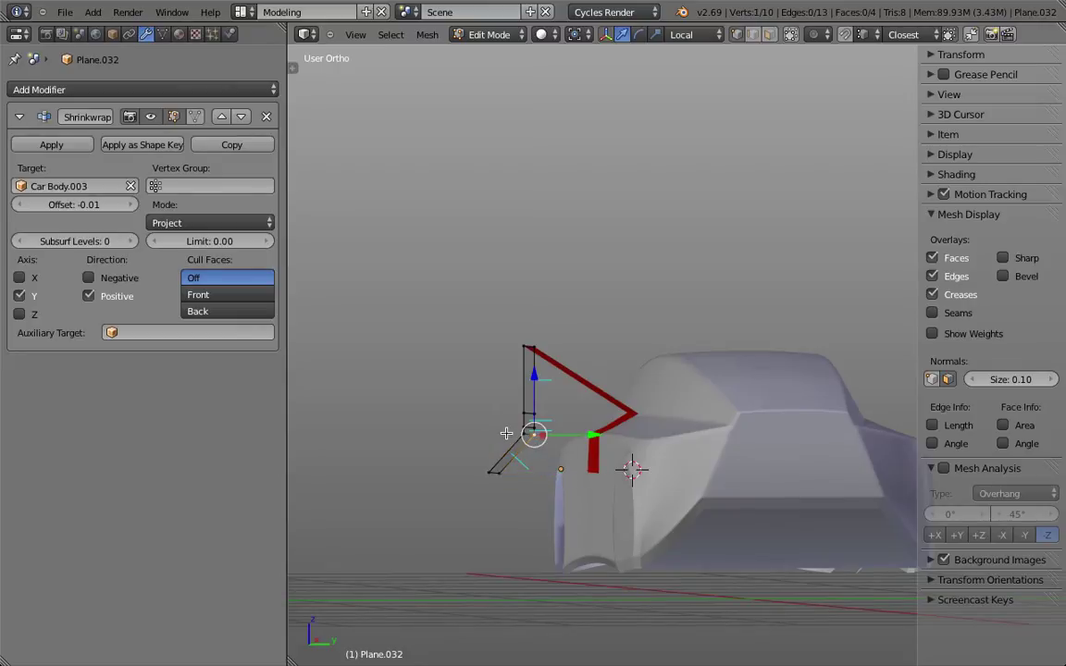
scroll(499, 377, up, 2)
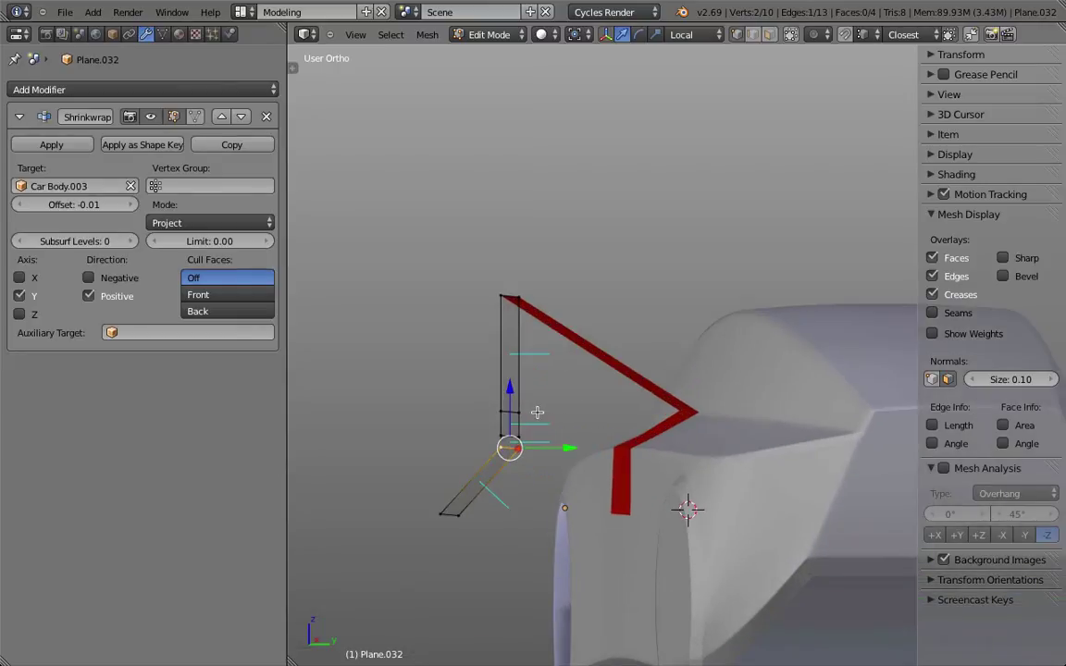
right_click(485, 372)
scroll(555, 407, up, 2)
middle_drag(600, 435, 602, 436)
key(e)
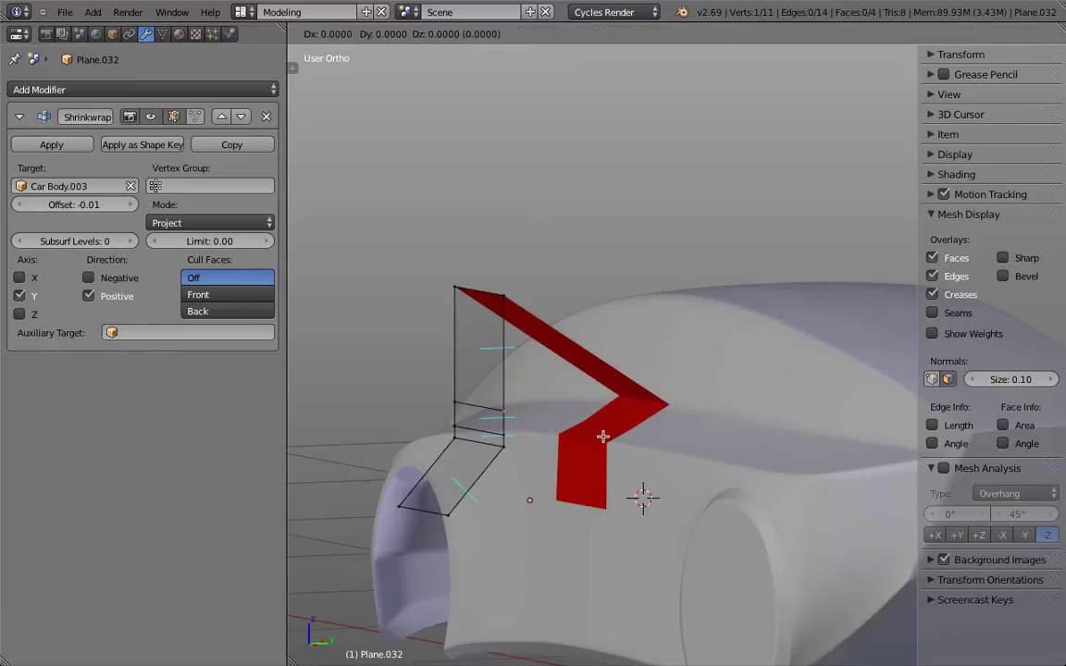
click(602, 436)
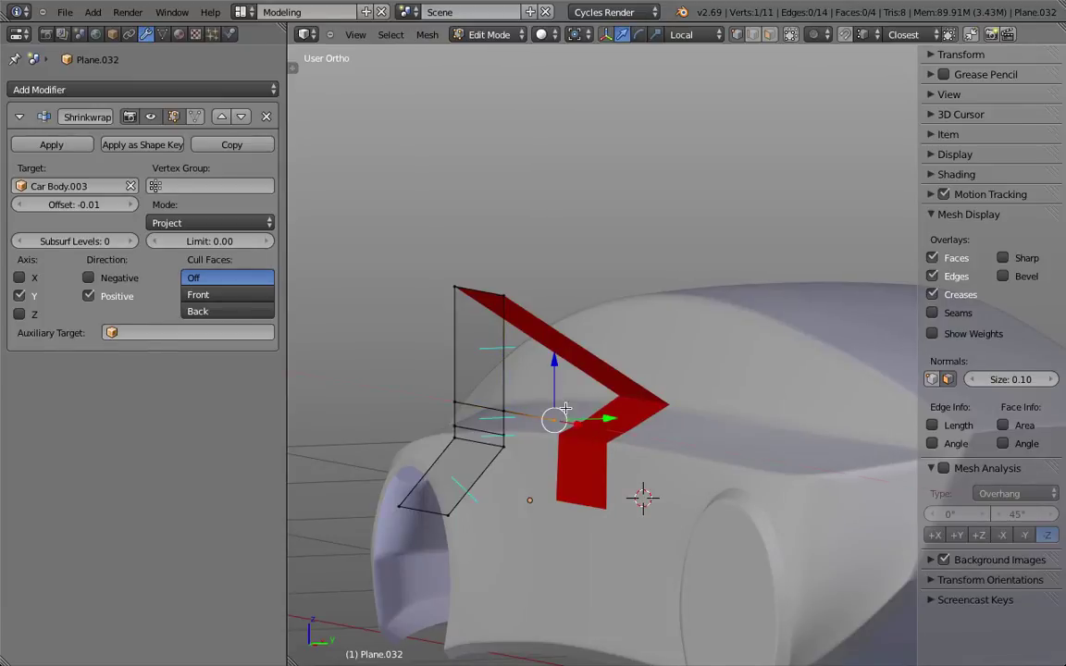
Step: Extrude the strip's upper corner vertex lengthwise toward the rear and fill a face between it, the previous extrusion and the strip's side edge
drag(503, 410, 507, 298)
key(e)
click(514, 302)
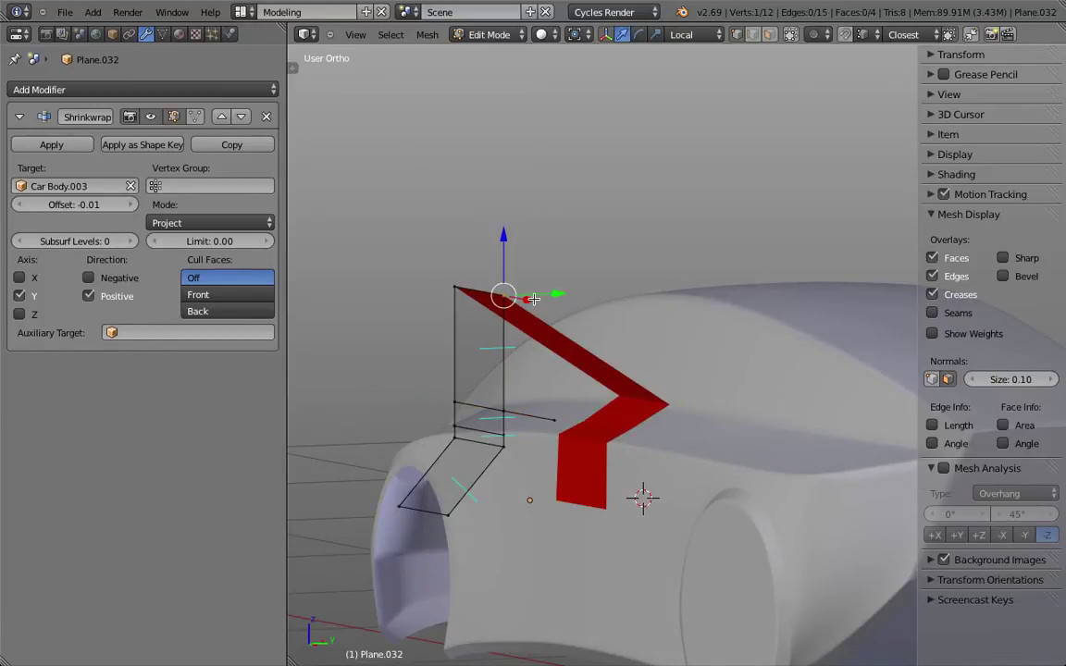
key(ctrl+l)
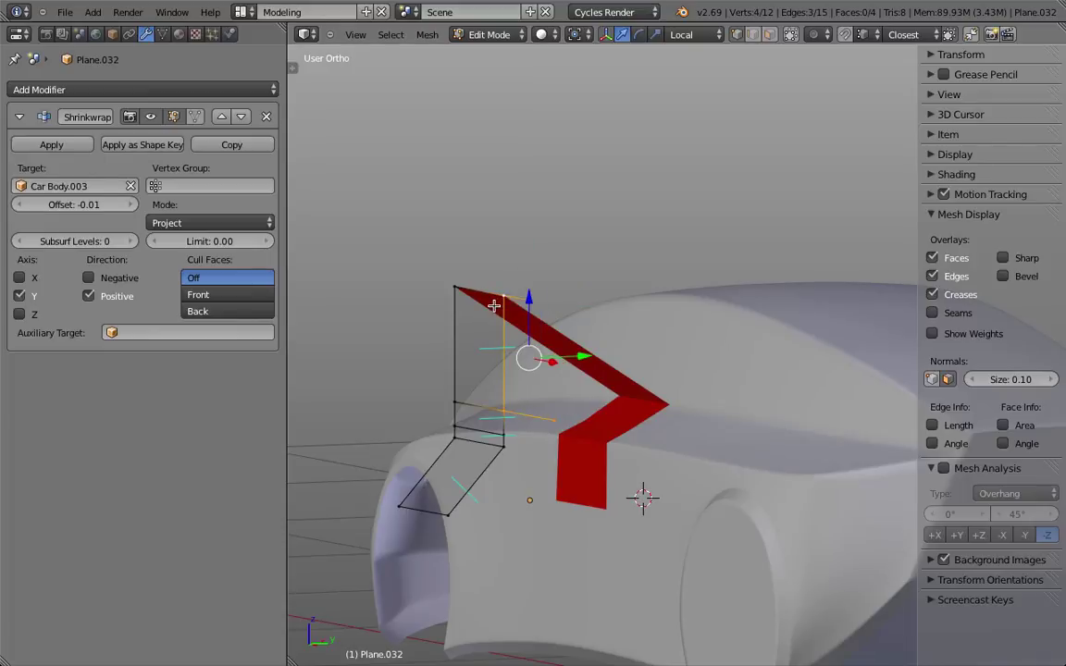
key(f)
middle_drag(505, 310, 665, 329)
key(KP_1)
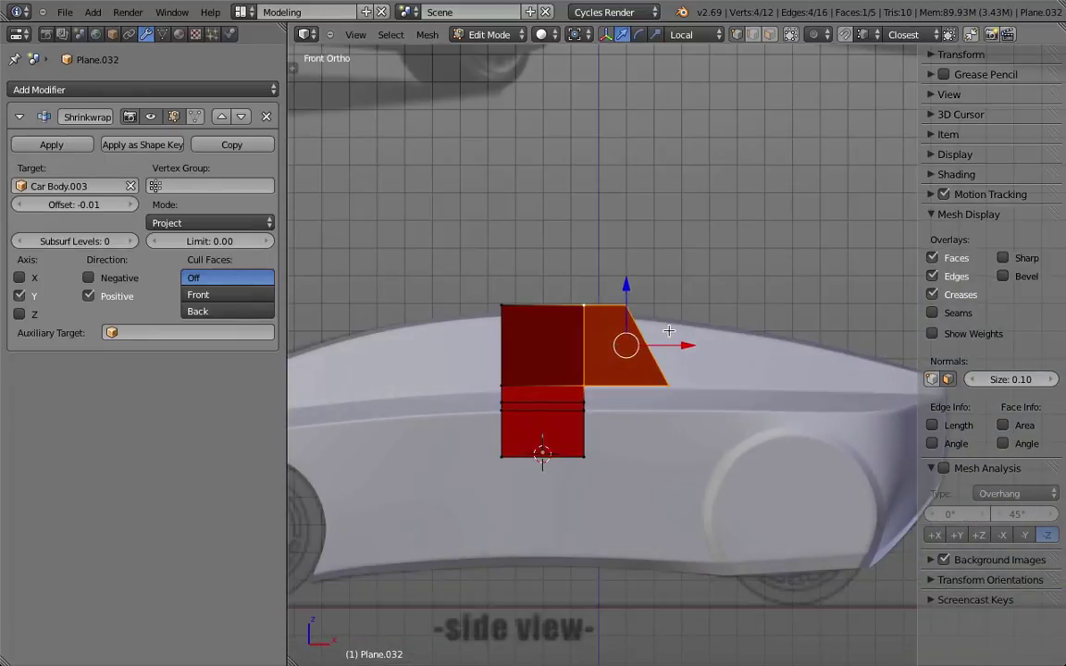
key(Tab)
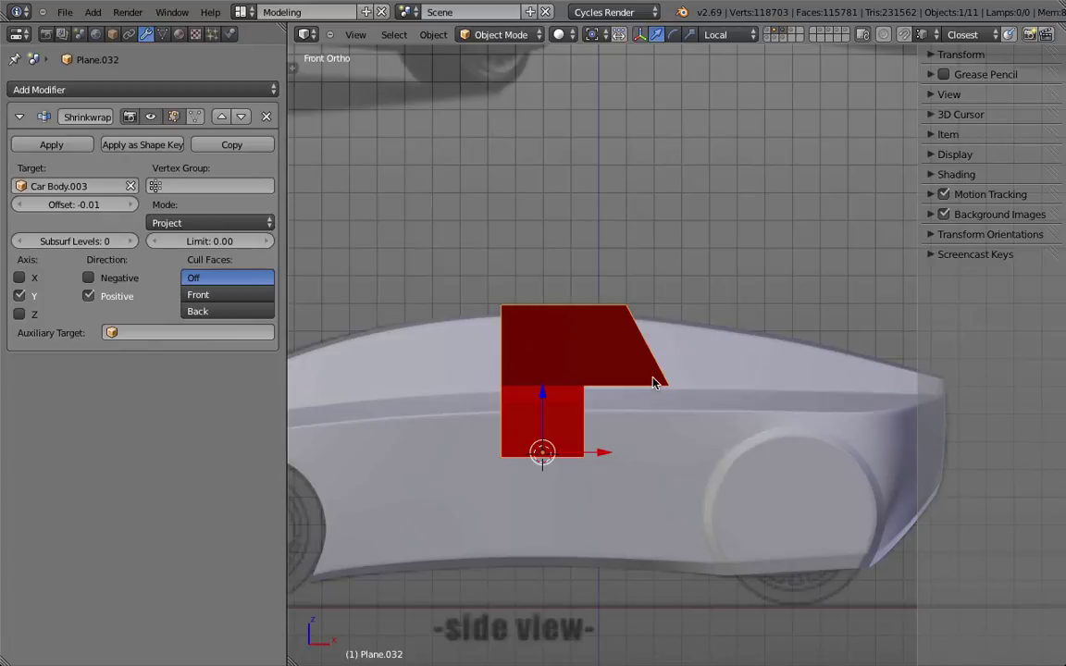
Step: Select the strip's three top vertices and lower them along Z below the car's roofline, checking the projection in front view
middle_drag(654, 381, 567, 423)
key(Tab)
right_click(477, 301)
shift+right_click(518, 307)
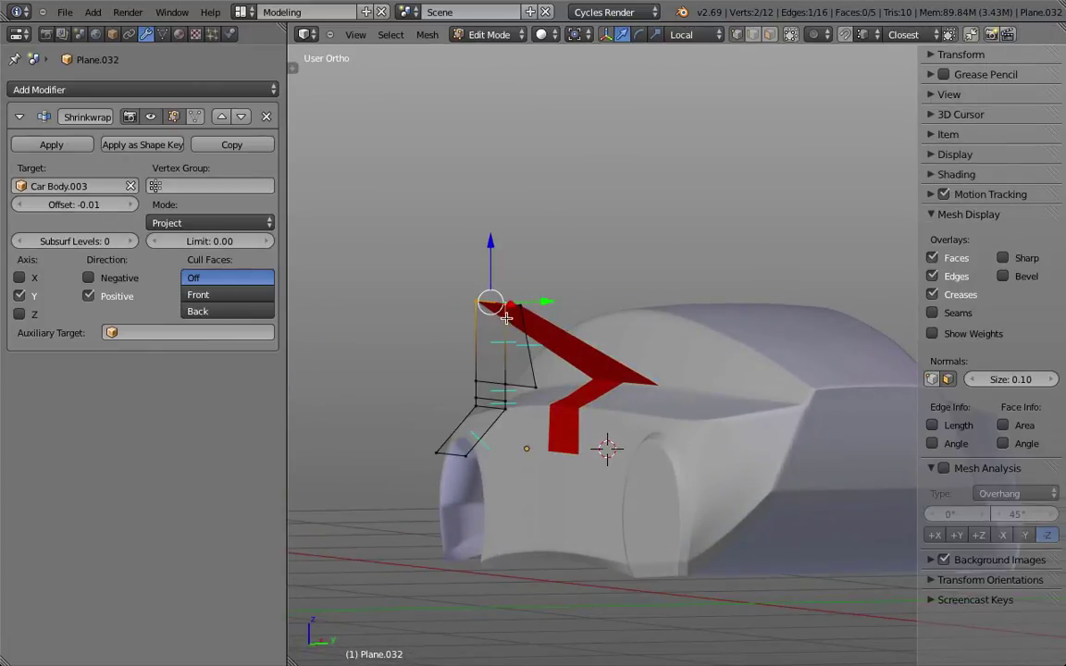
key(KP_1)
key(z)
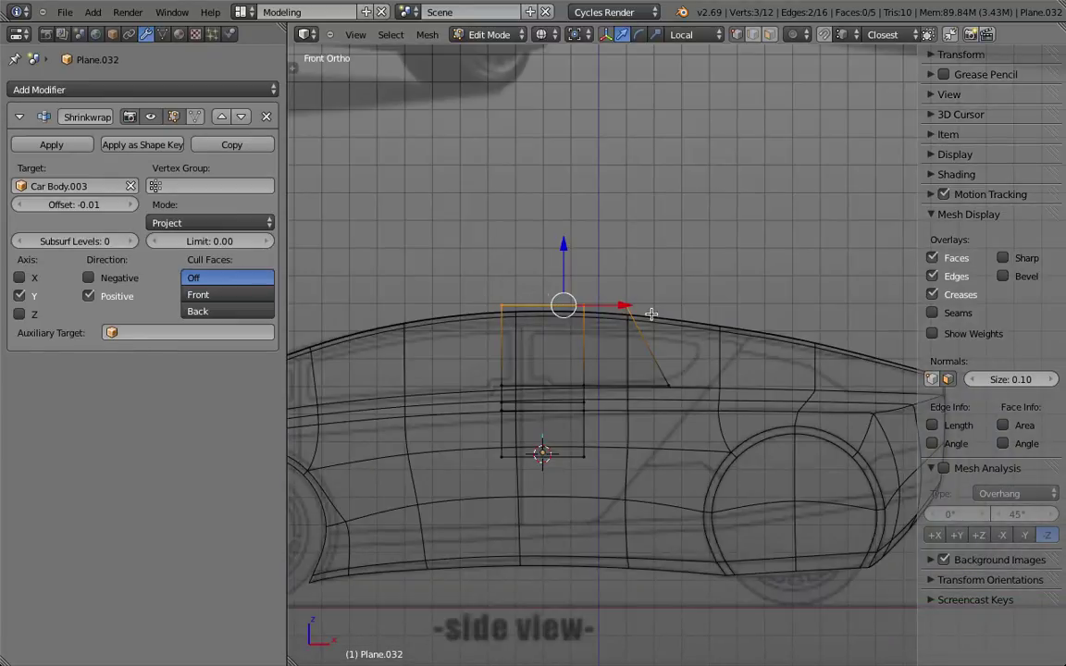
mouse_move(558, 317)
middle_down()
mouse_move(697, 304)
mouse_move(653, 327)
middle_up()
key(z)
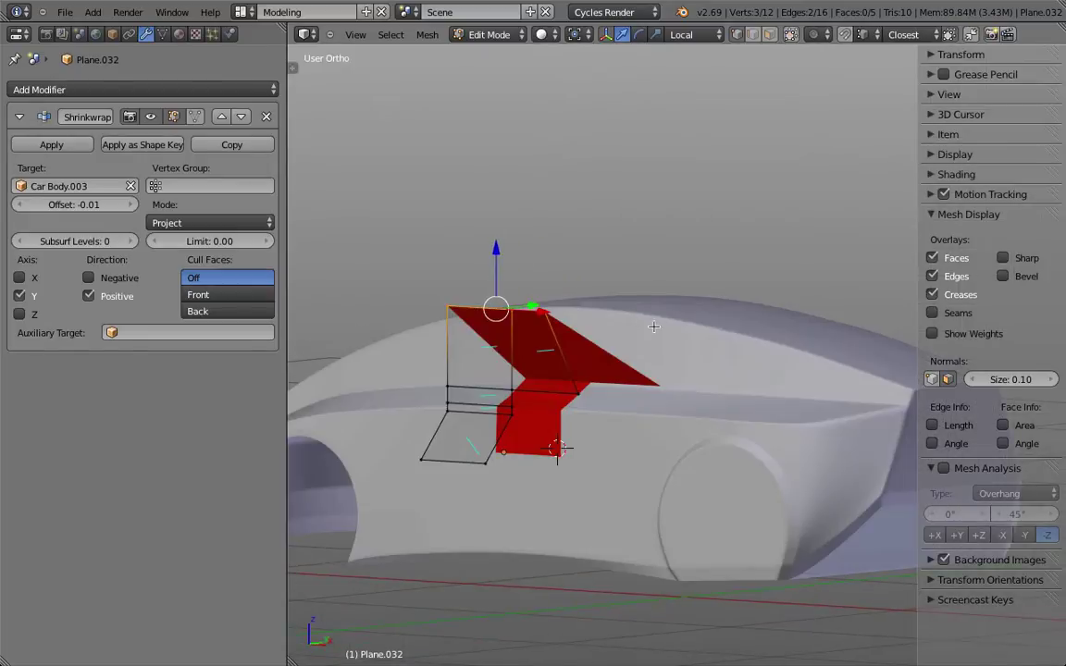
drag(491, 250, 497, 267)
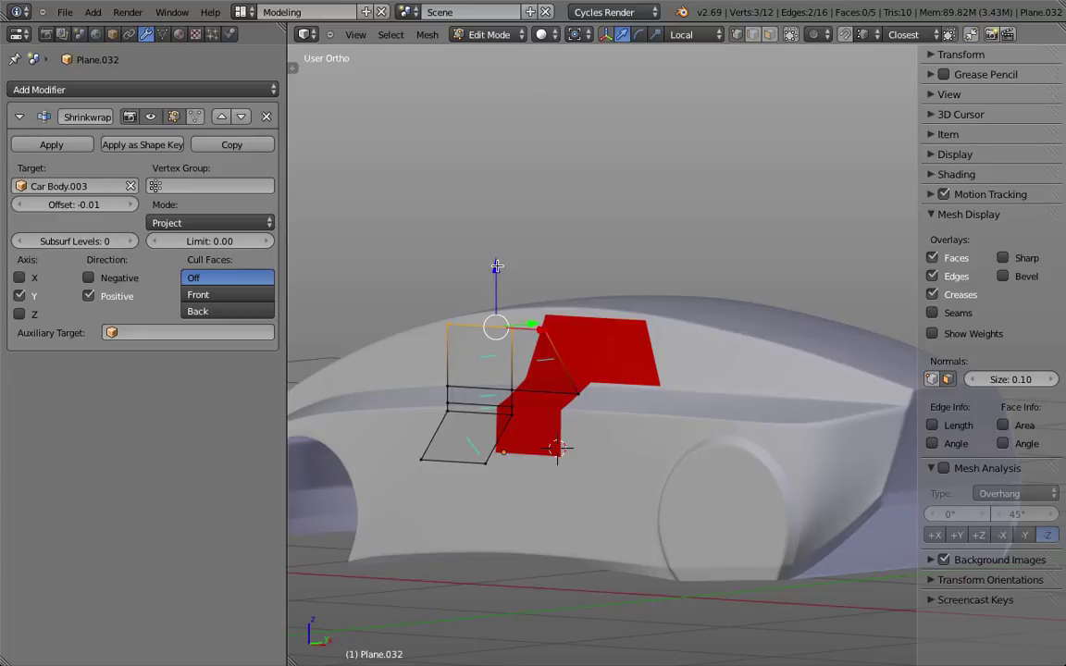
key(KP_1)
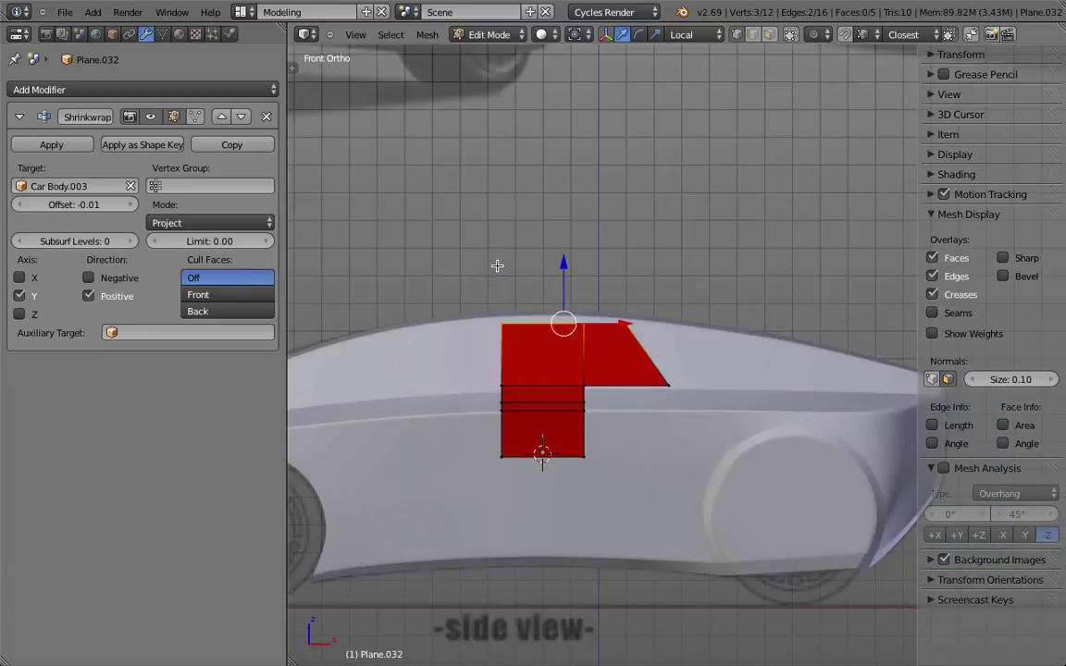
scroll(471, 264, down, 2)
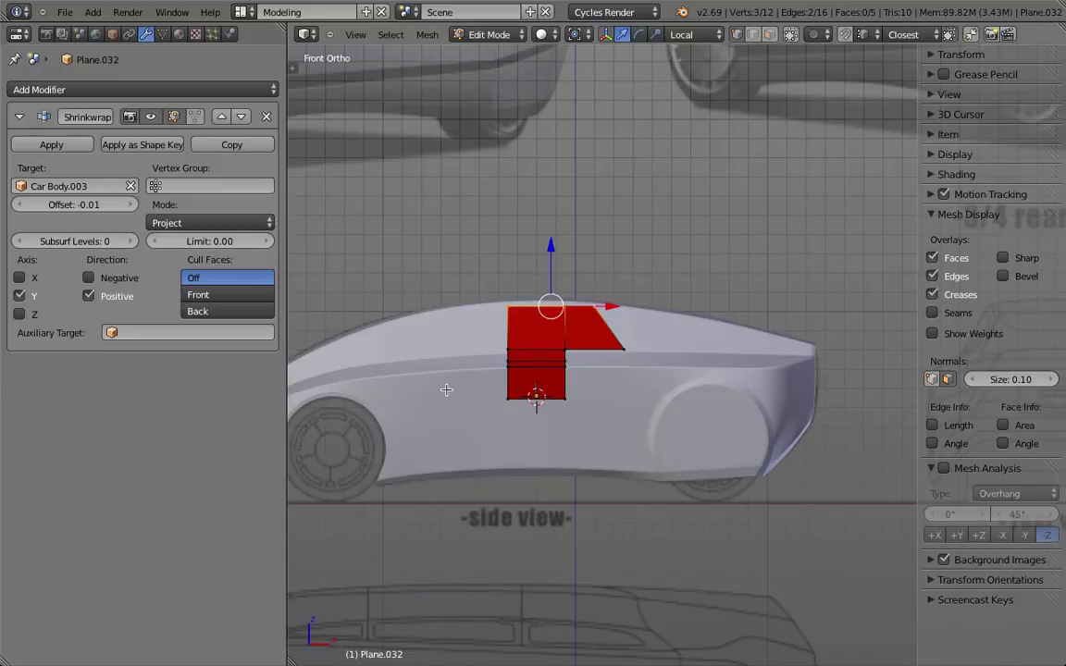
scroll(502, 372, down, 2)
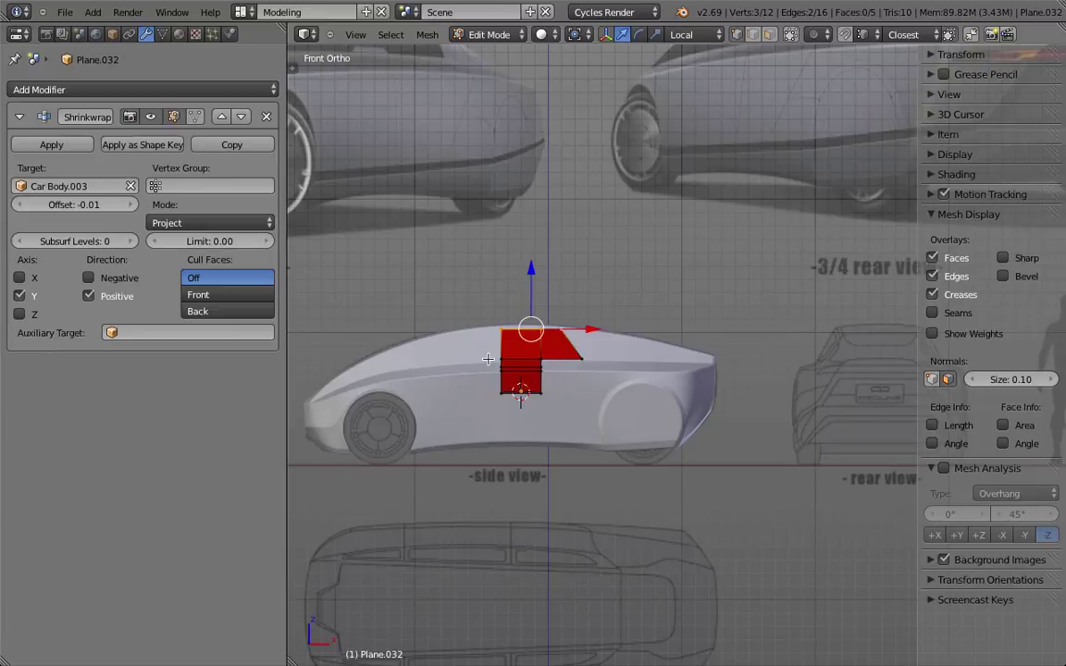
Step: Delete the red test strip object in Object Mode and reveal the hidden car parts
key(Tab)
key(x)
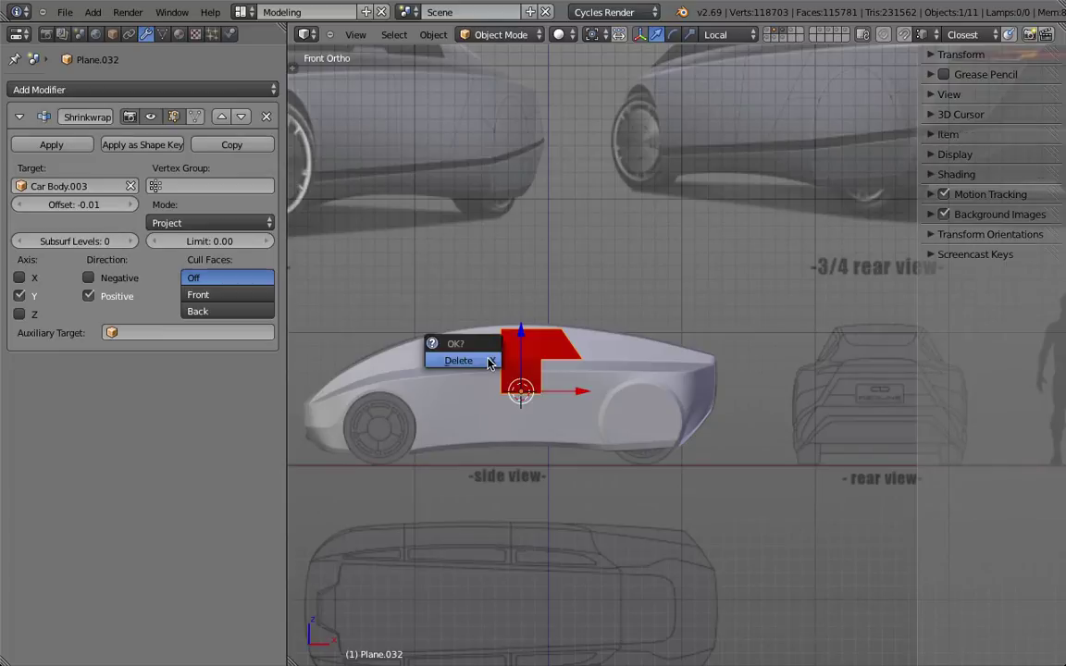
click(488, 363)
right_click(488, 363)
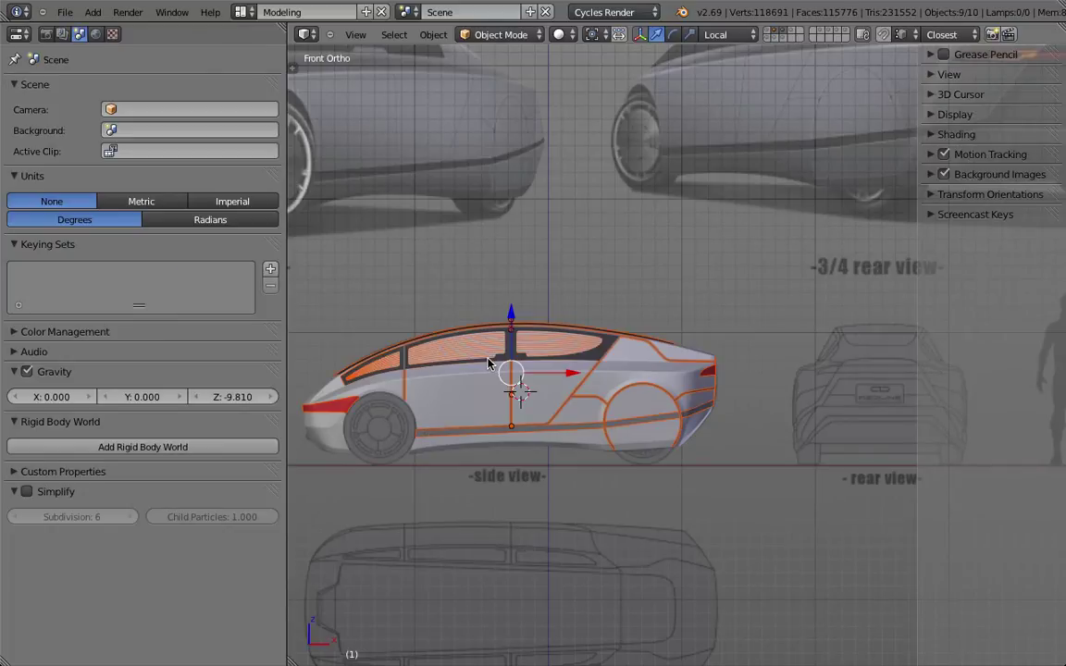
Step: Inspect the panel seam object and the lower trim strip in Edit Mode, examining the strip's normals and shape at the car's rear
right_click(569, 403)
key(Tab)
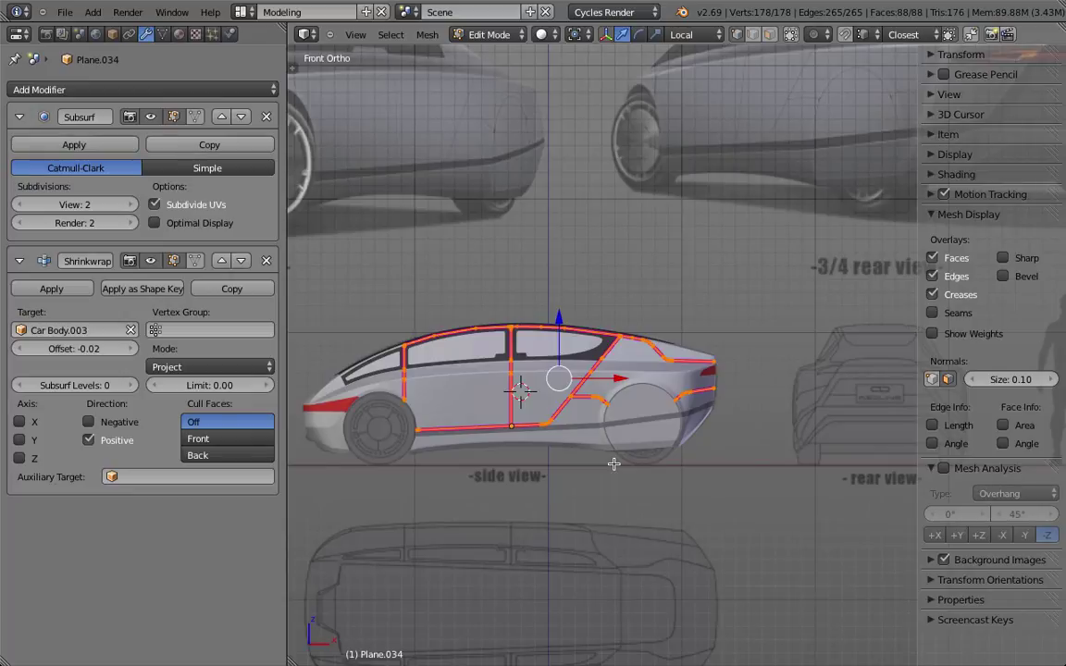
key(Tab)
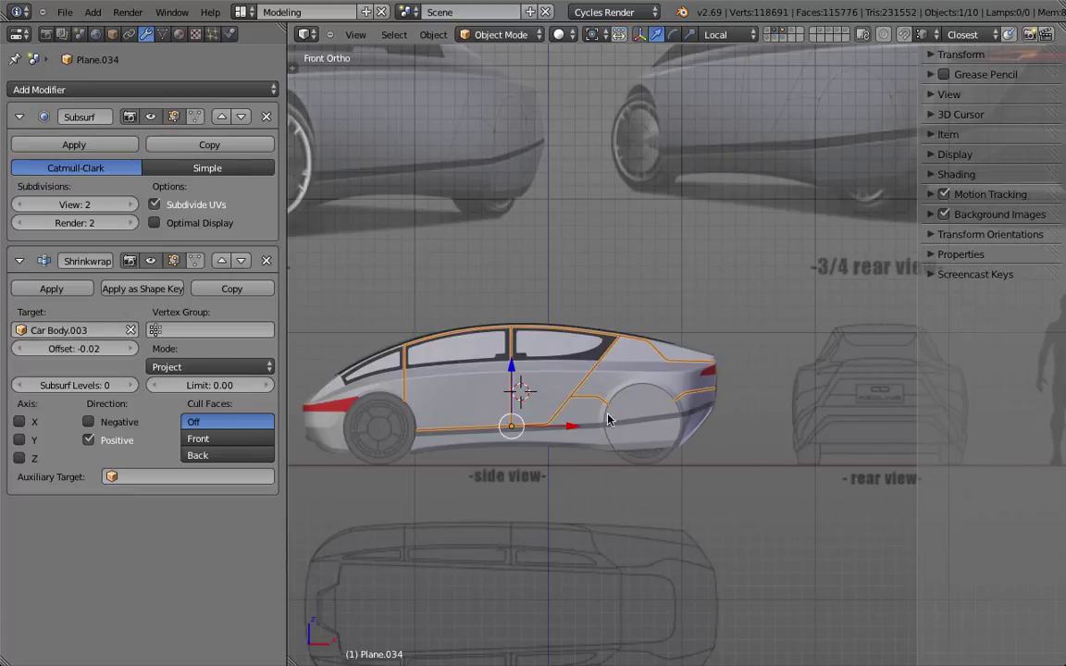
right_click(640, 424)
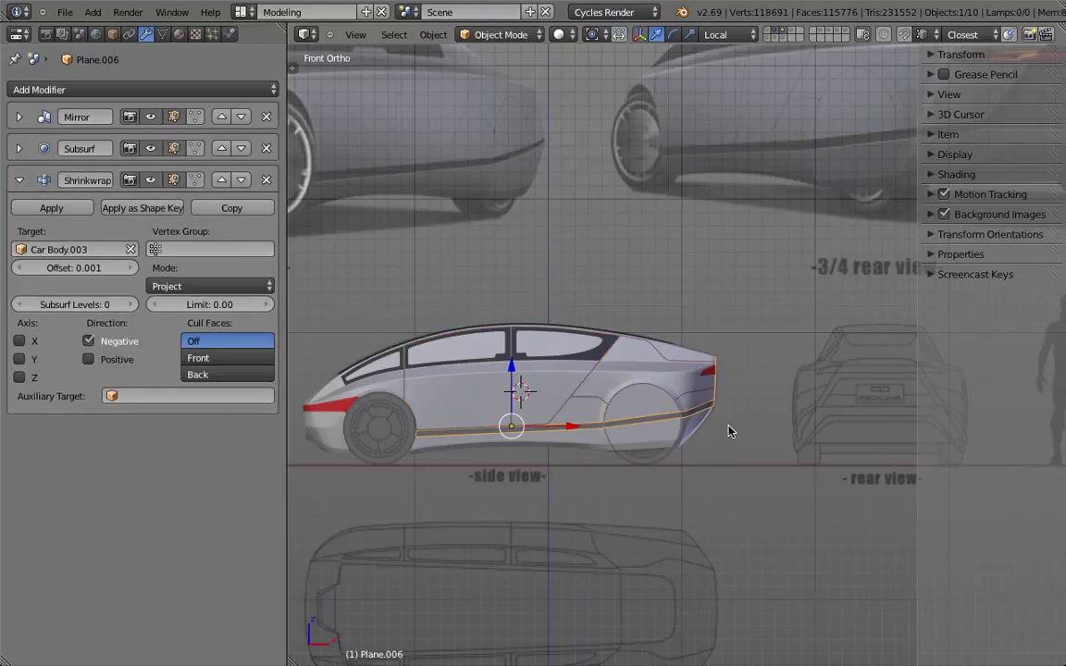
middle_drag(742, 430, 685, 457)
key(Tab)
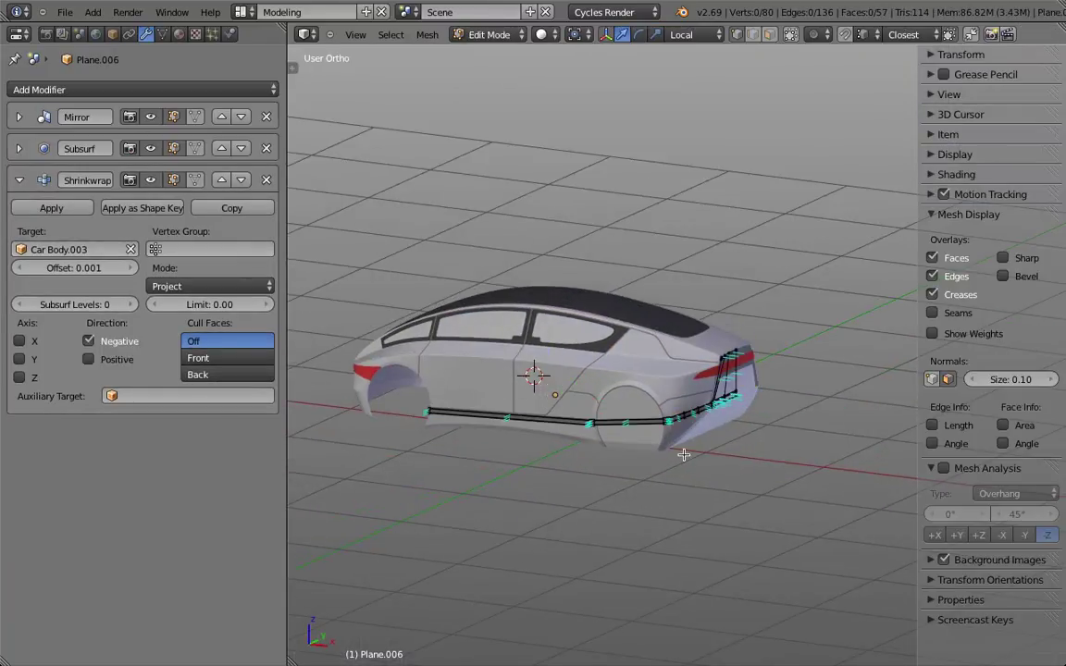
key(a)
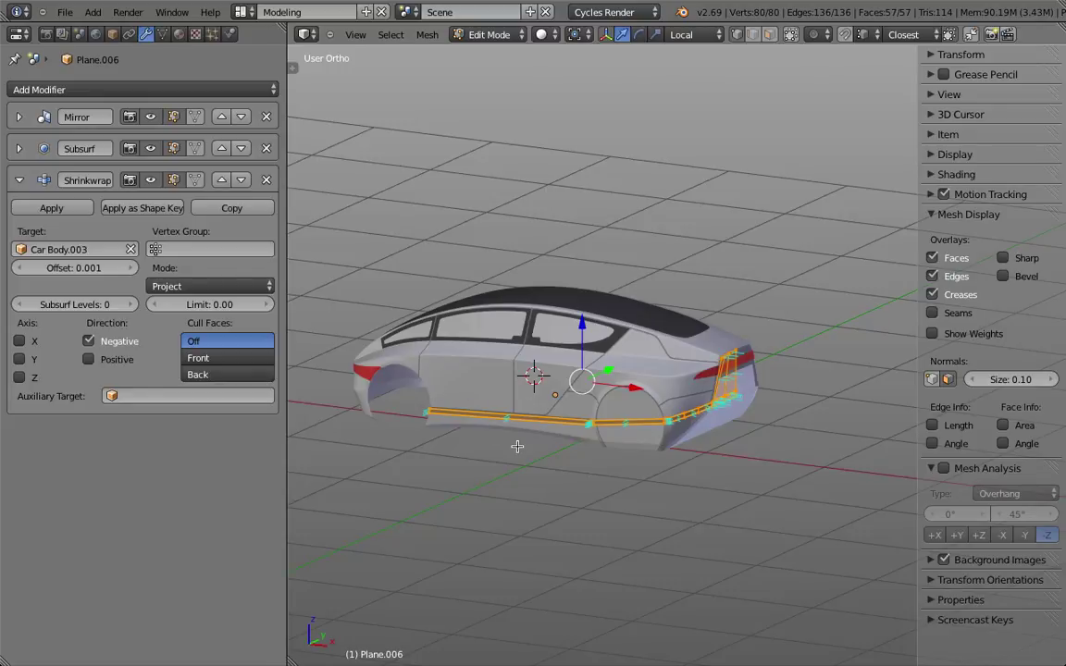
key(KP_1)
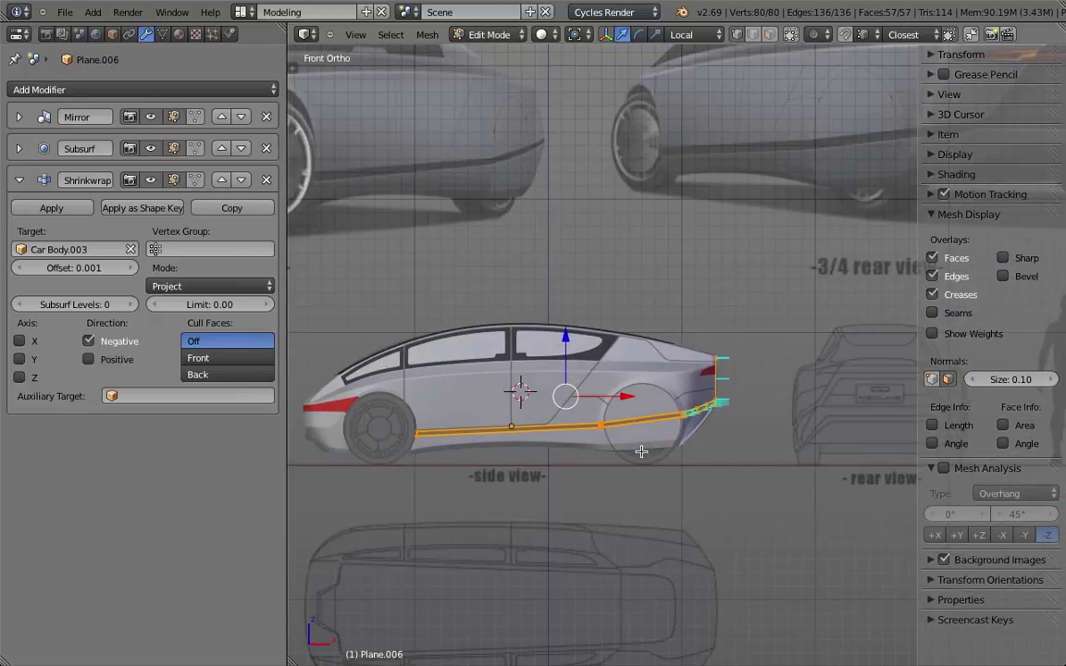
scroll(720, 438, up, 5)
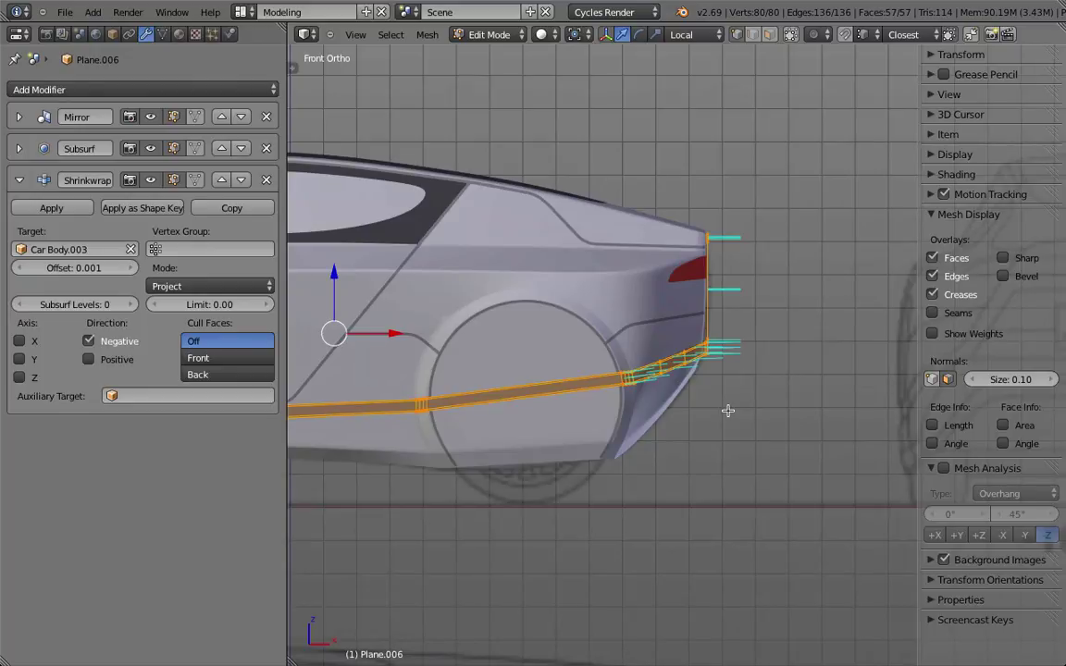
key(Tab)
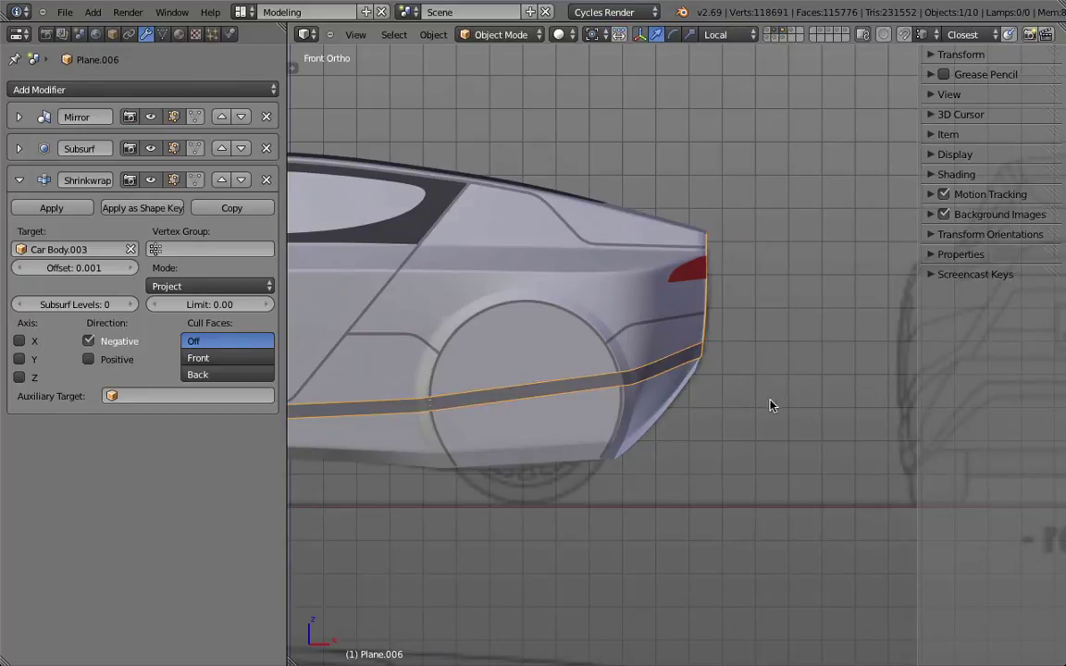
scroll(747, 393, up, 3)
scroll(748, 393, down, 3)
key(Tab)
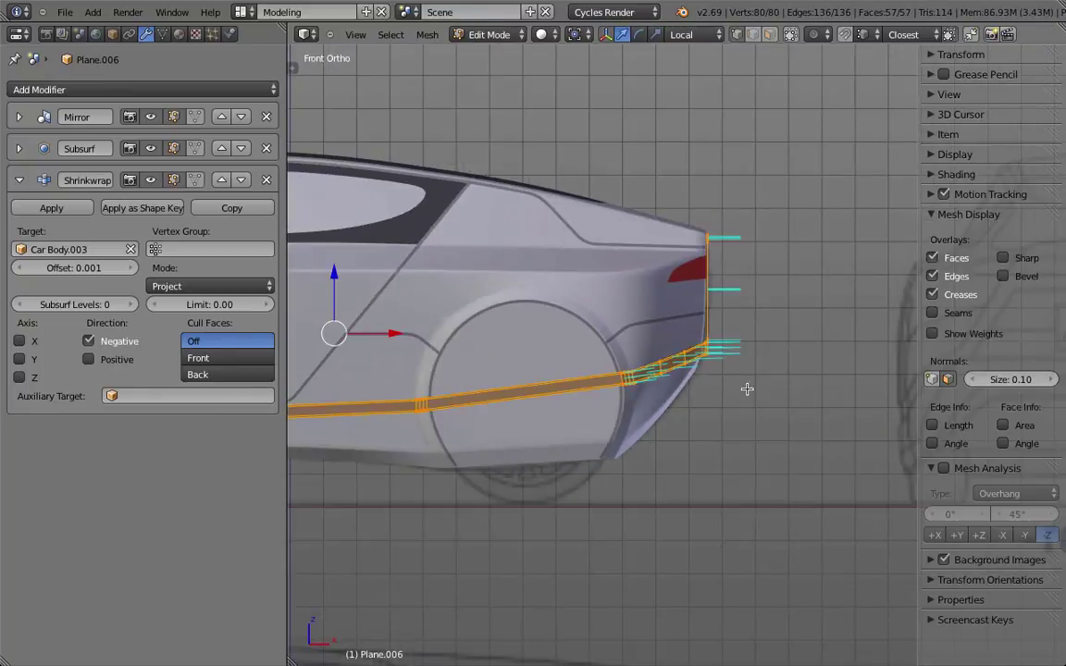
Step: Extrude a straight guide edge from the trim strip's upper bend vertex behind the wheel arch, rising rearward past the car's rear end
scroll(724, 388, up, 5)
key(z)
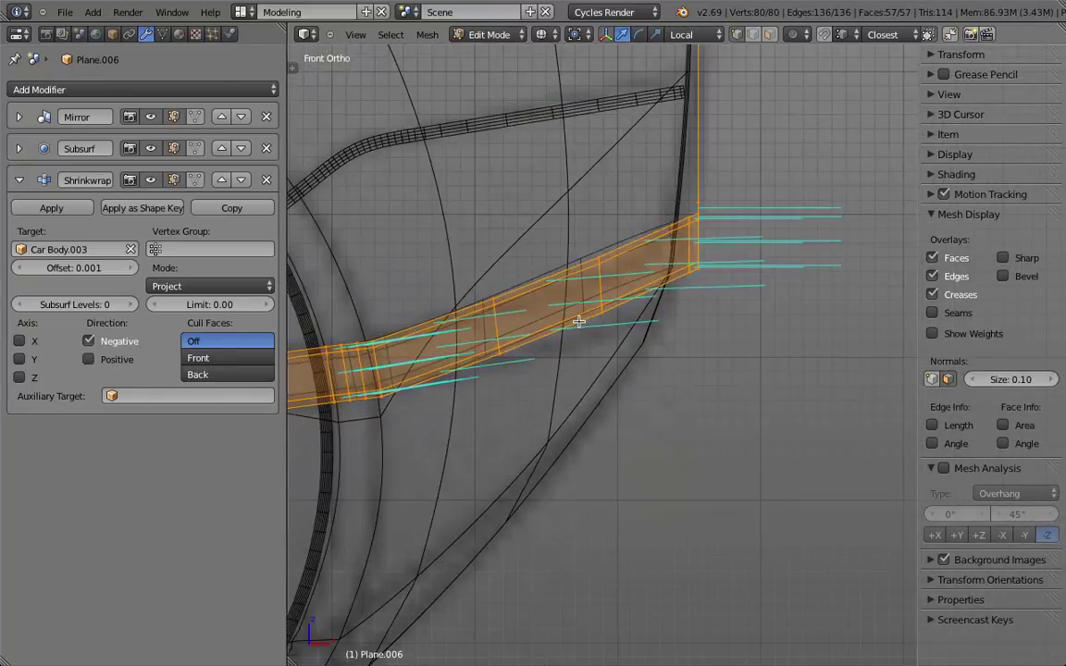
key(z)
right_click(435, 330)
scroll(453, 316, up, 2)
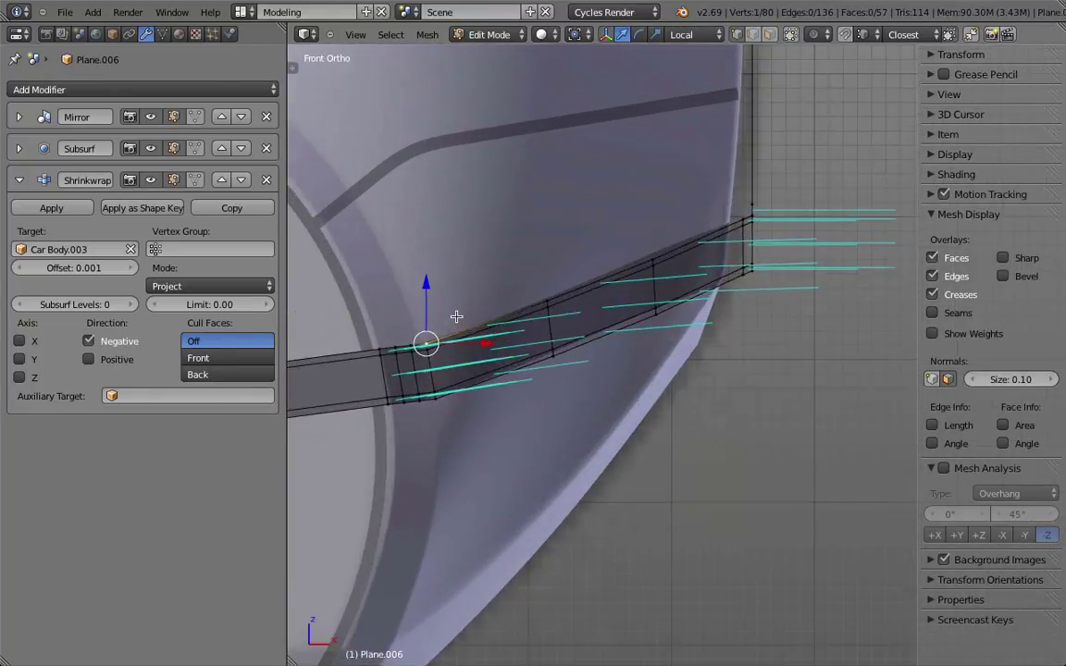
key(e)
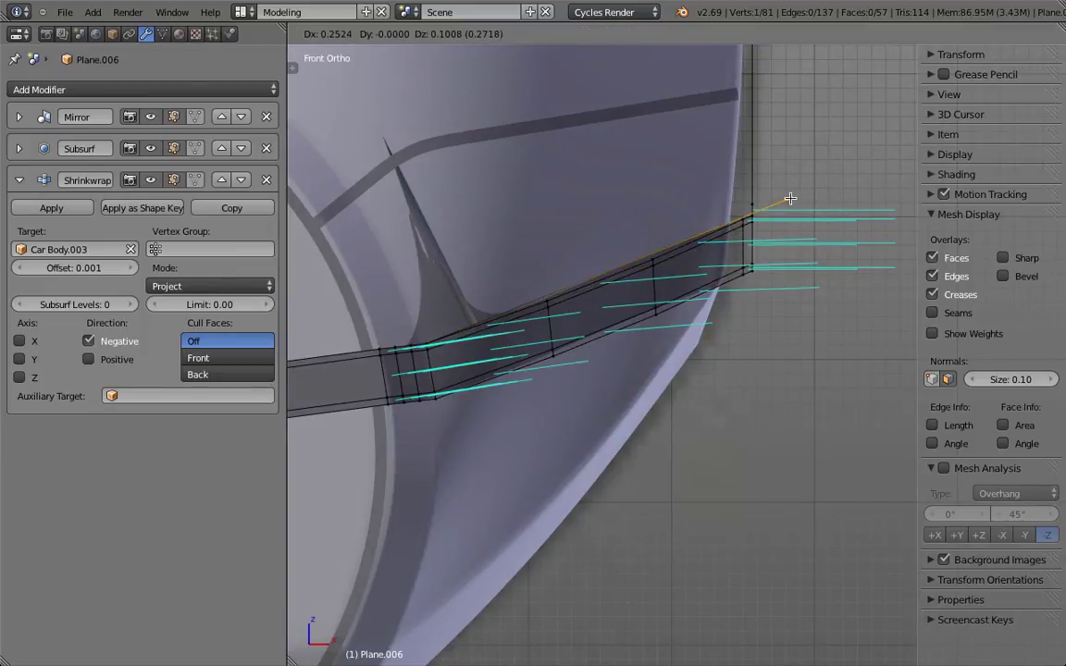
click(794, 198)
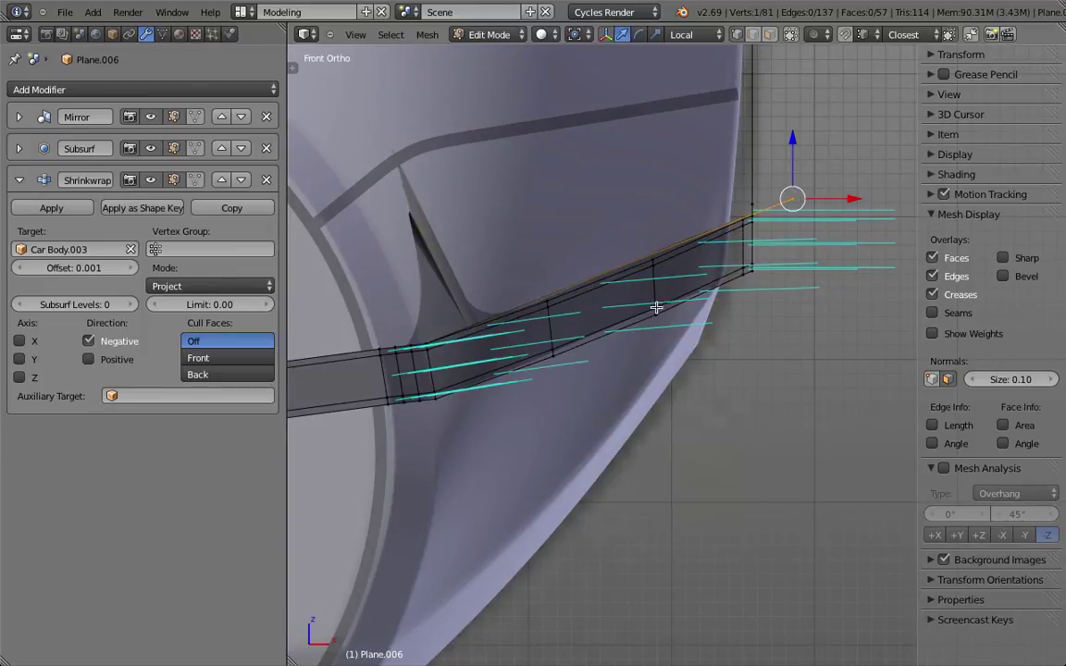
Step: Extrude a matching guide edge from the trim strip's lower bend vertex, rising rearward past the car's rear end
right_click(435, 400)
key(e)
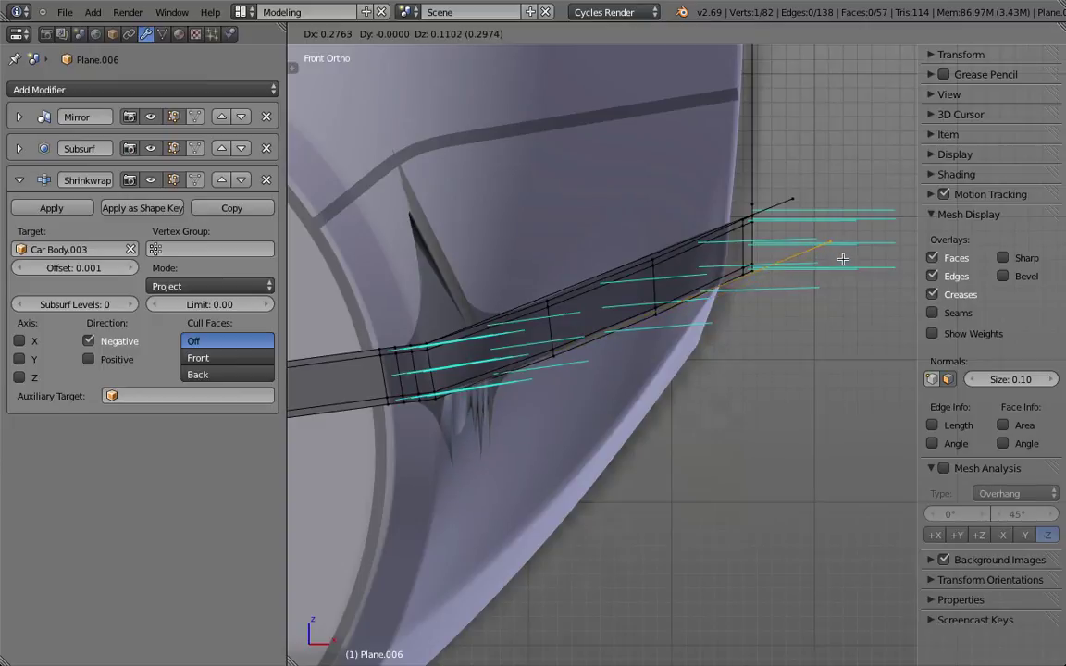
click(844, 257)
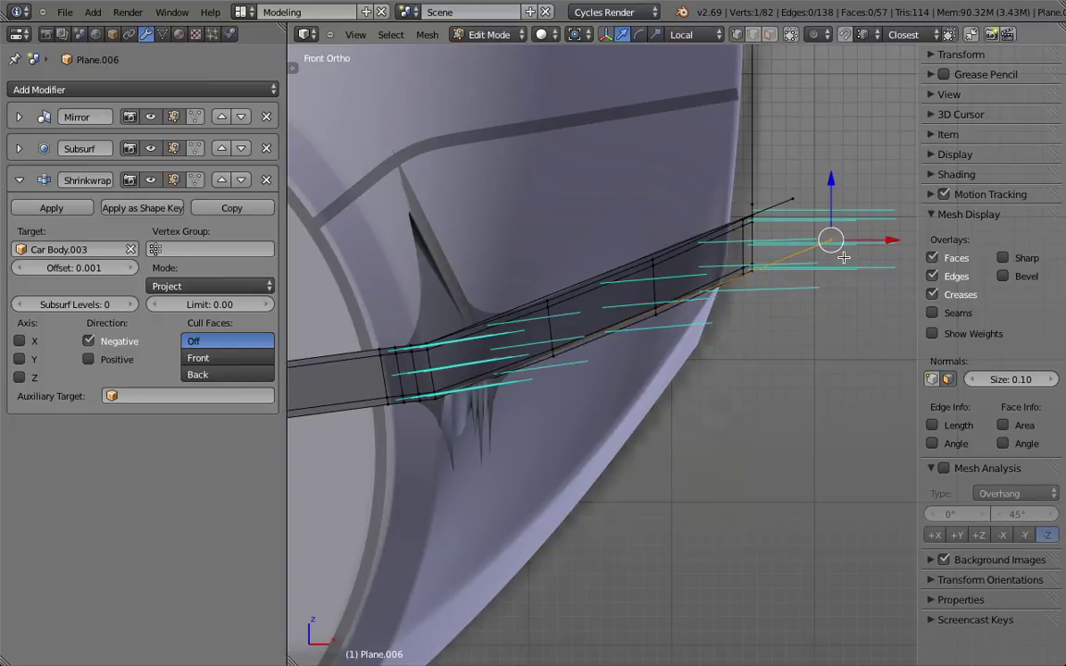
Step: Raise the two intermediate vertex columns of the strip's rear section along Z toward the guide edges, and select the upper guide's end vertex
right_click(545, 294)
shift+right_click(553, 359)
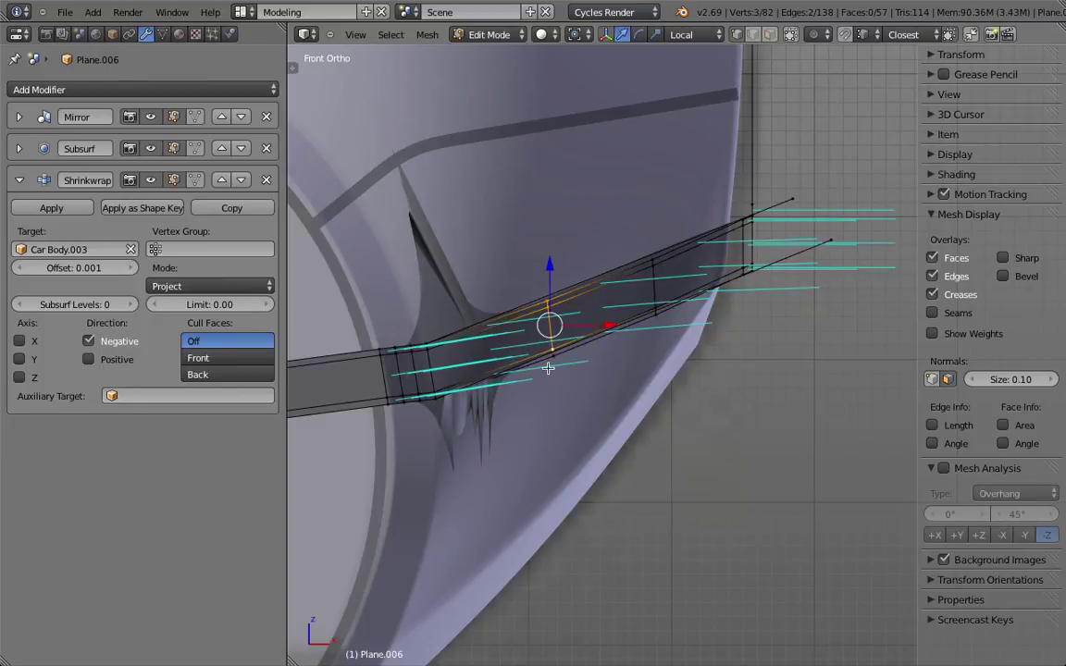
shift+right_click(659, 277)
shift+right_click(657, 275)
shift+right_click(657, 311)
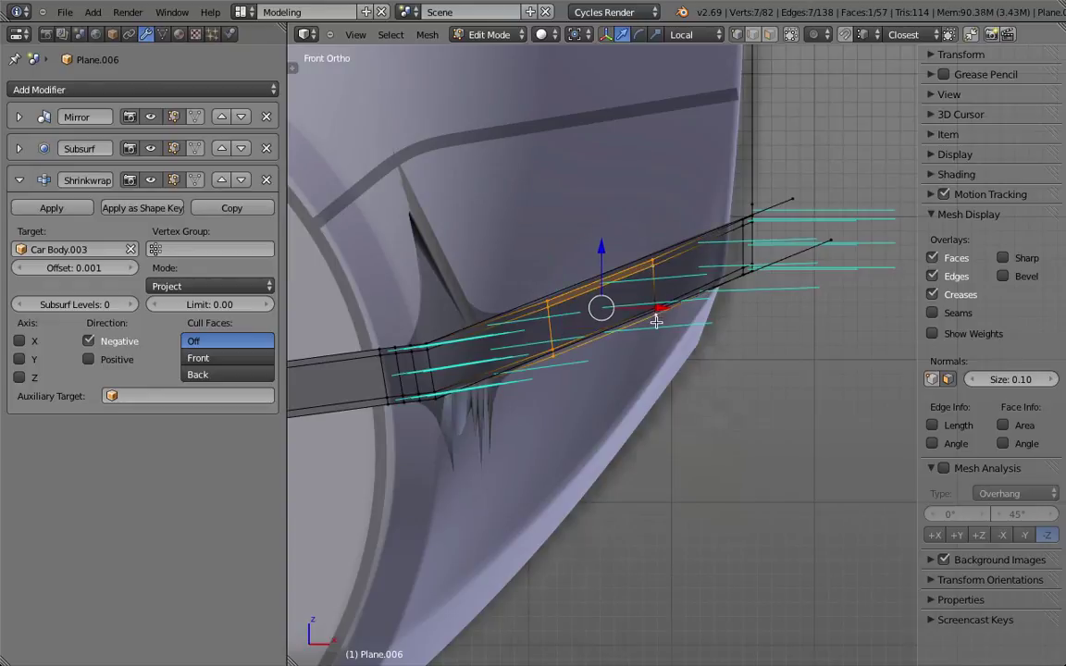
scroll(637, 281, up, 3)
drag(574, 269, 576, 257)
right_click(888, 153)
scroll(878, 213, down, 4)
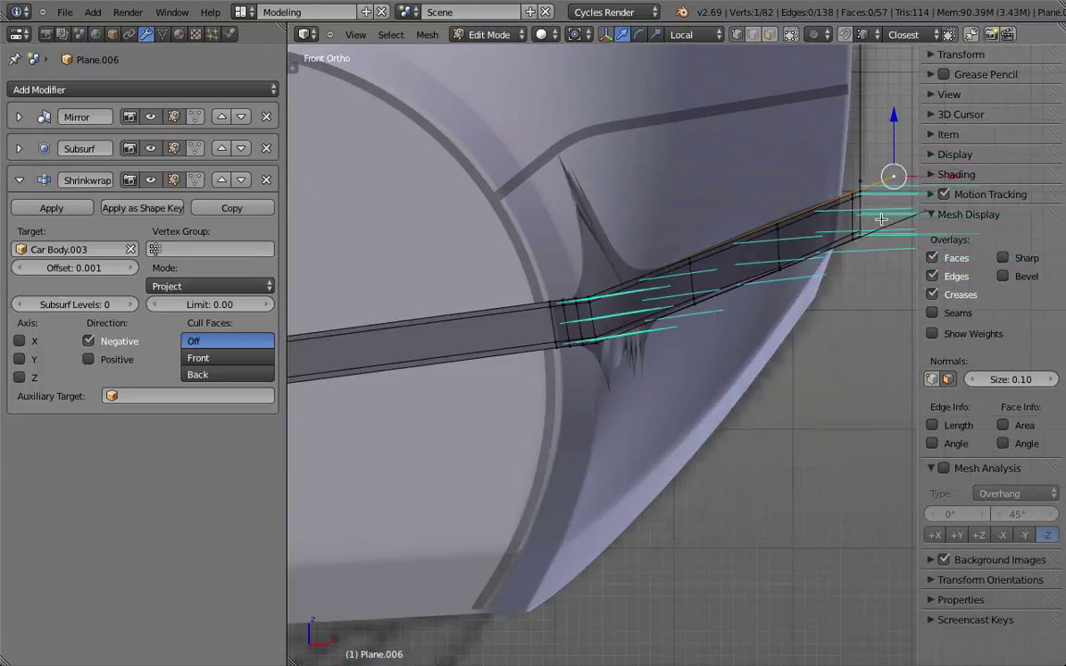
Step: Delete the end vertices of the two guide edges behind the trim strip and check the strip's smoothed shape in Object Mode
shift+middle_drag(887, 244, 782, 257)
shift+right_click(792, 242)
key(x)
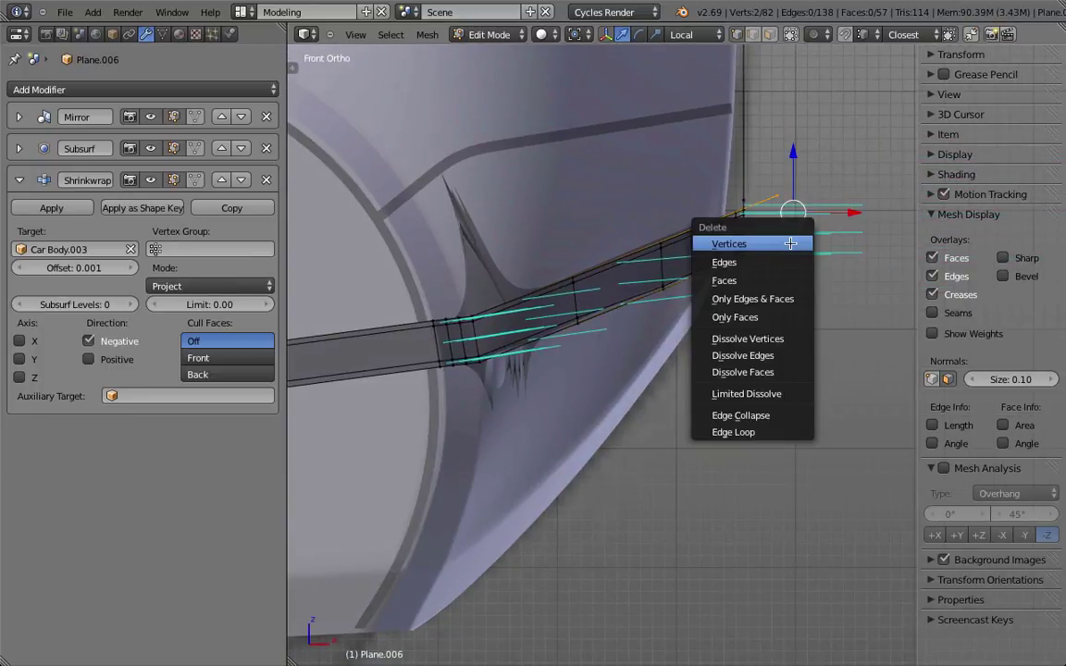
click(789, 243)
key(Tab)
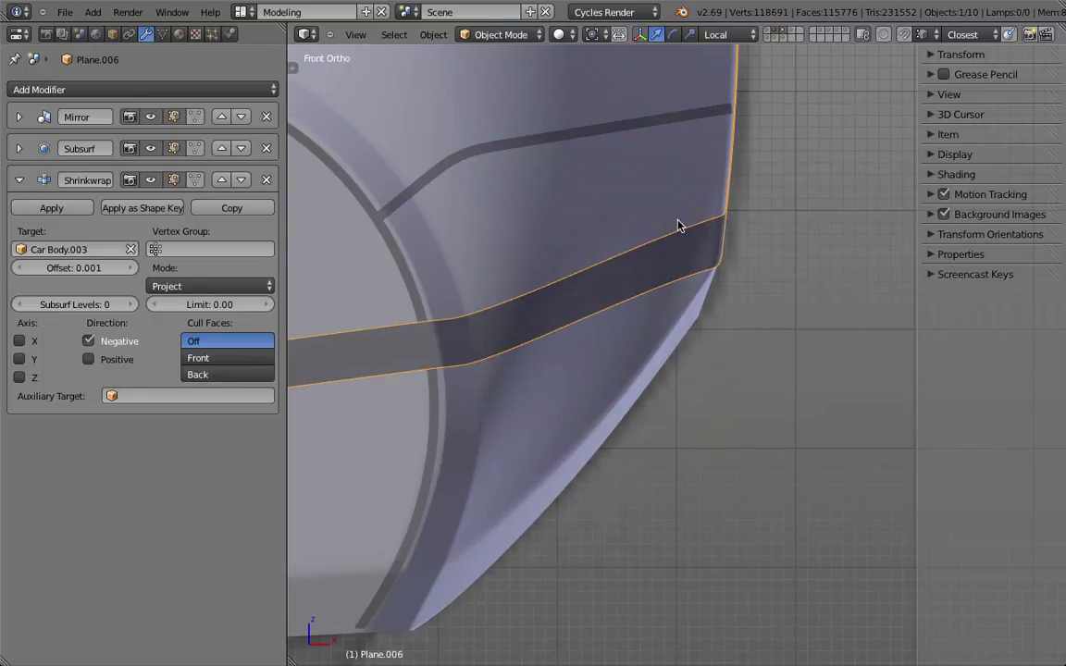
key(Tab)
scroll(592, 336, down, 1)
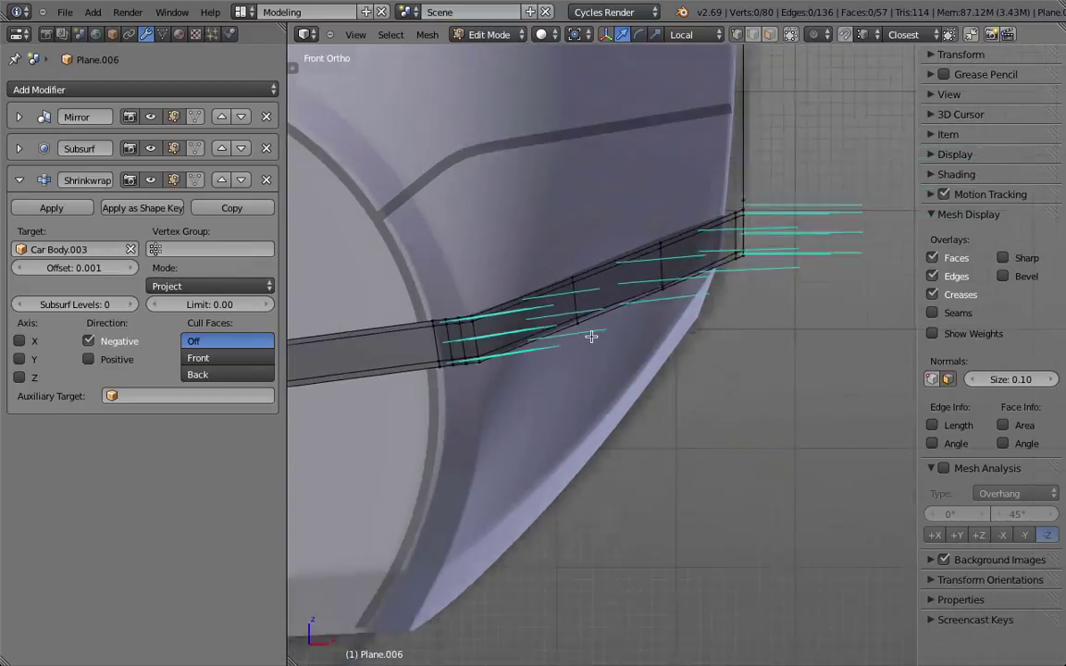
key(Tab)
key(Tab)
Step: Move the four-vertex column beside the trim strip's rear corner slightly rearward along X, and return to Object Mode
middle_drag(776, 307, 475, 392)
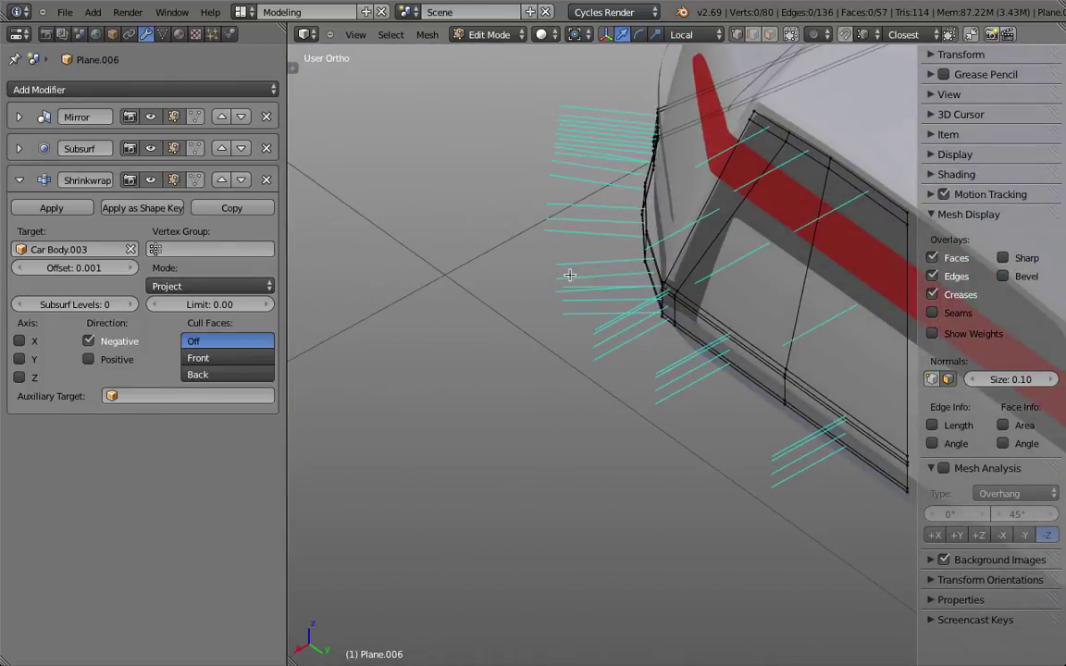
middle_drag(517, 240, 692, 288)
scroll(692, 290, up, 3)
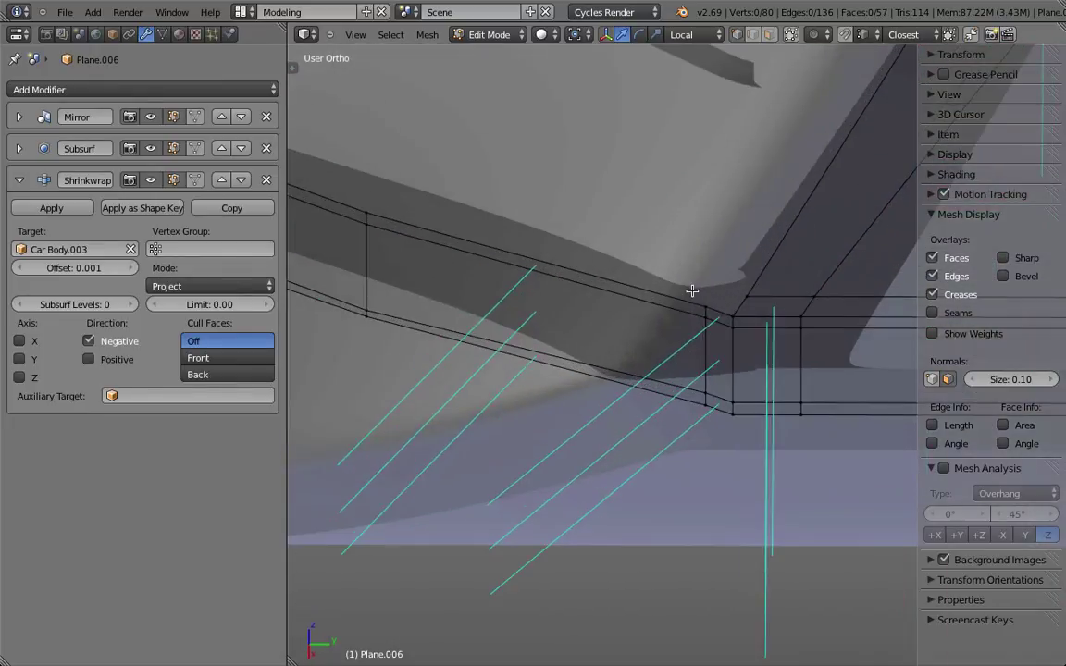
right_click(705, 306)
shift+right_click(694, 326)
shift+right_click(698, 398)
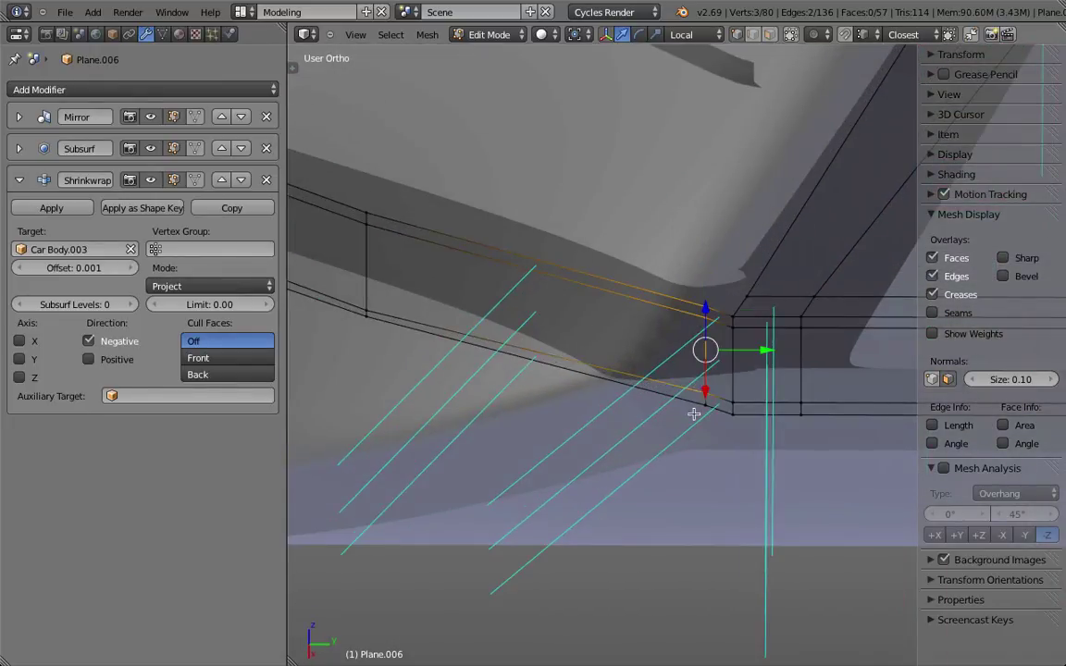
shift+right_click(696, 412)
drag(705, 396, 708, 407)
middle_drag(709, 408, 572, 415)
key(Tab)
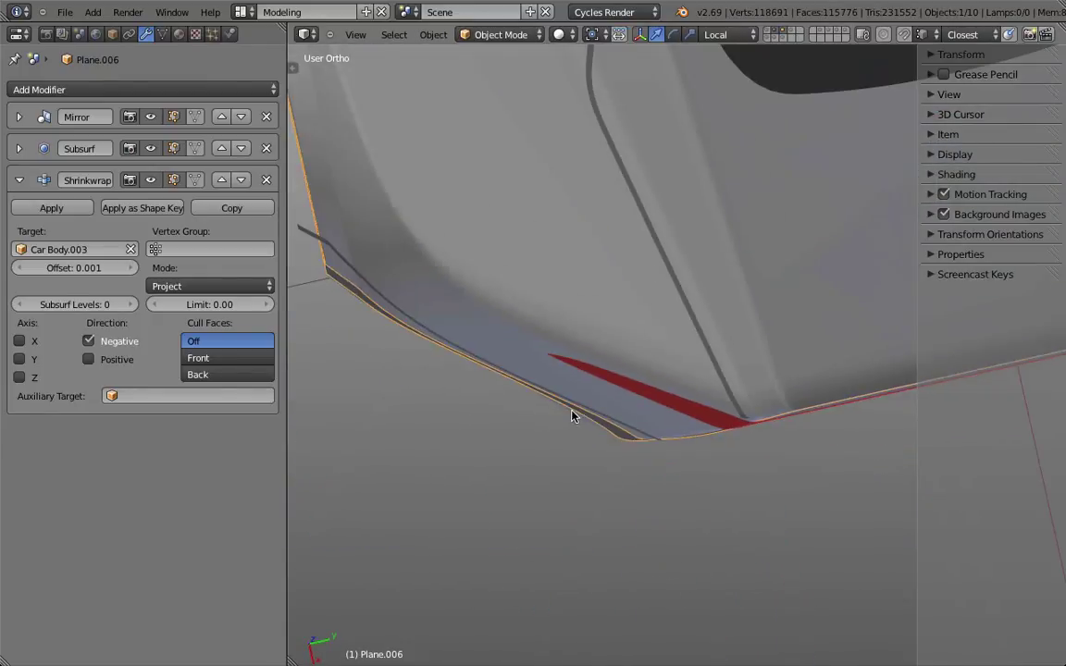
Step: Examine the finished trim strip along the whole car from the side and in a rear three-quarter view
key(KP_1)
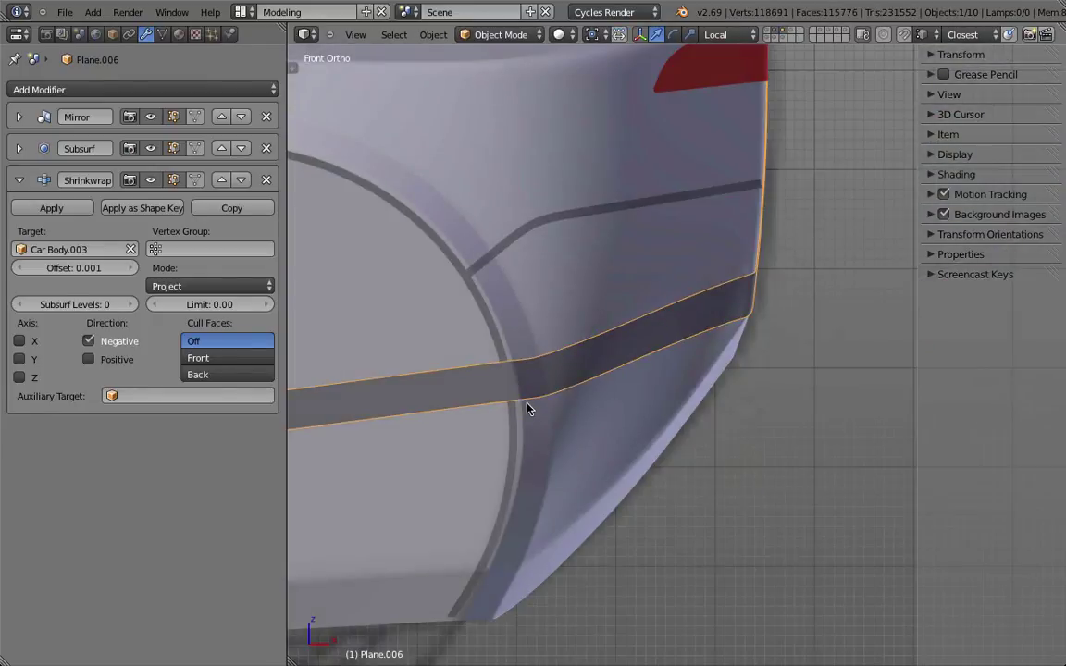
scroll(532, 406, down, 5)
shift+middle_drag(509, 412, 697, 374)
scroll(697, 374, down, 2)
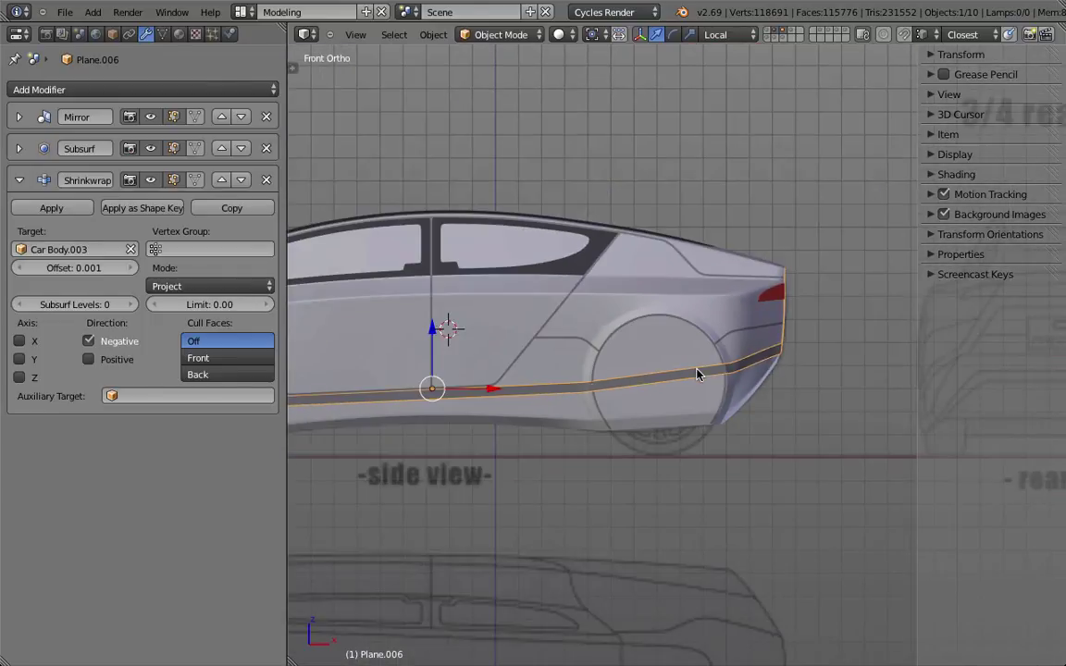
scroll(697, 374, down, 4)
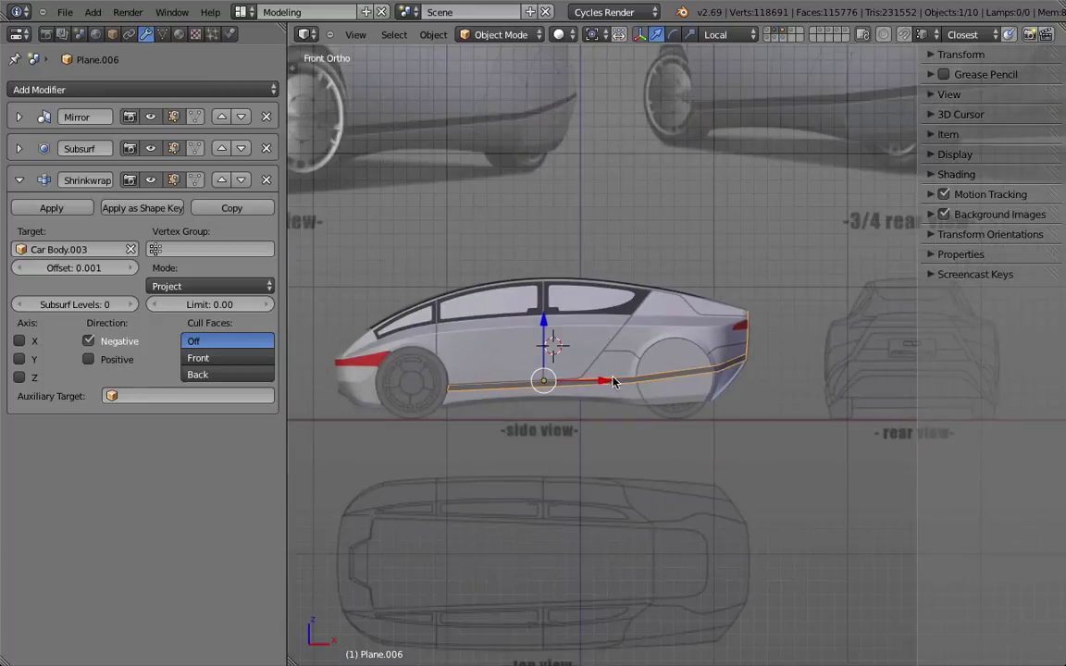
scroll(706, 368, up, 2)
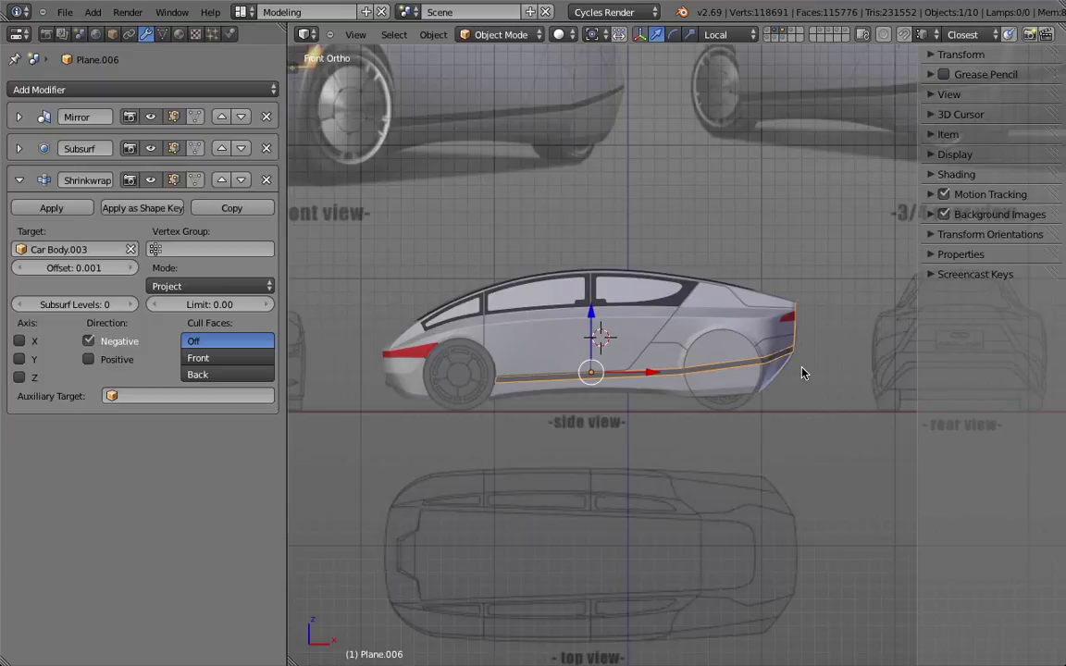
middle_drag(596, 428, 483, 496)
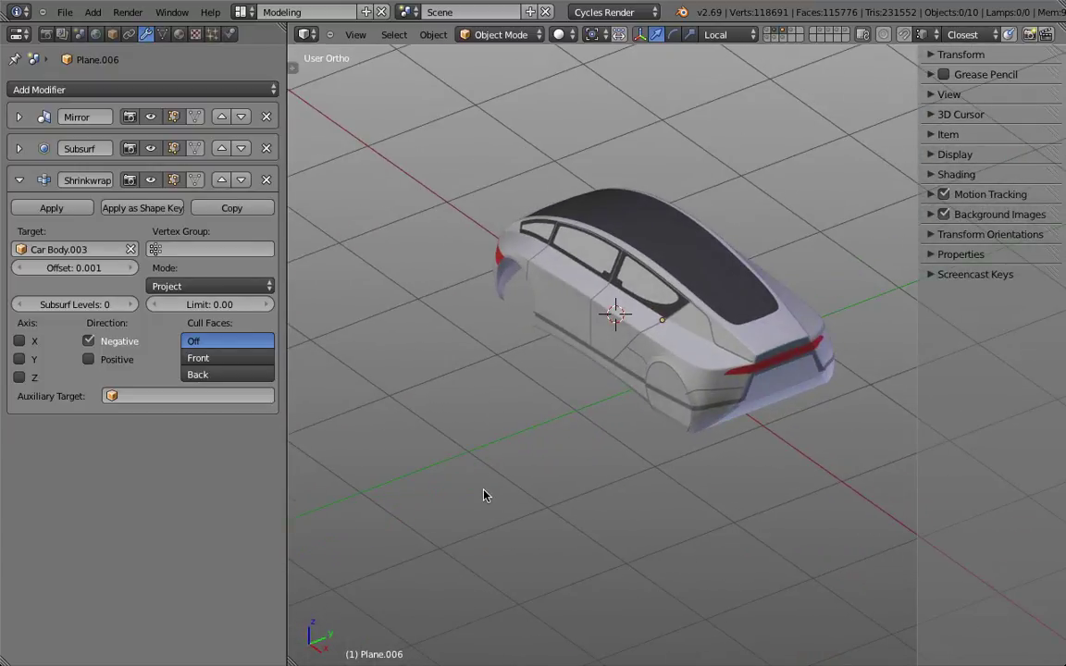